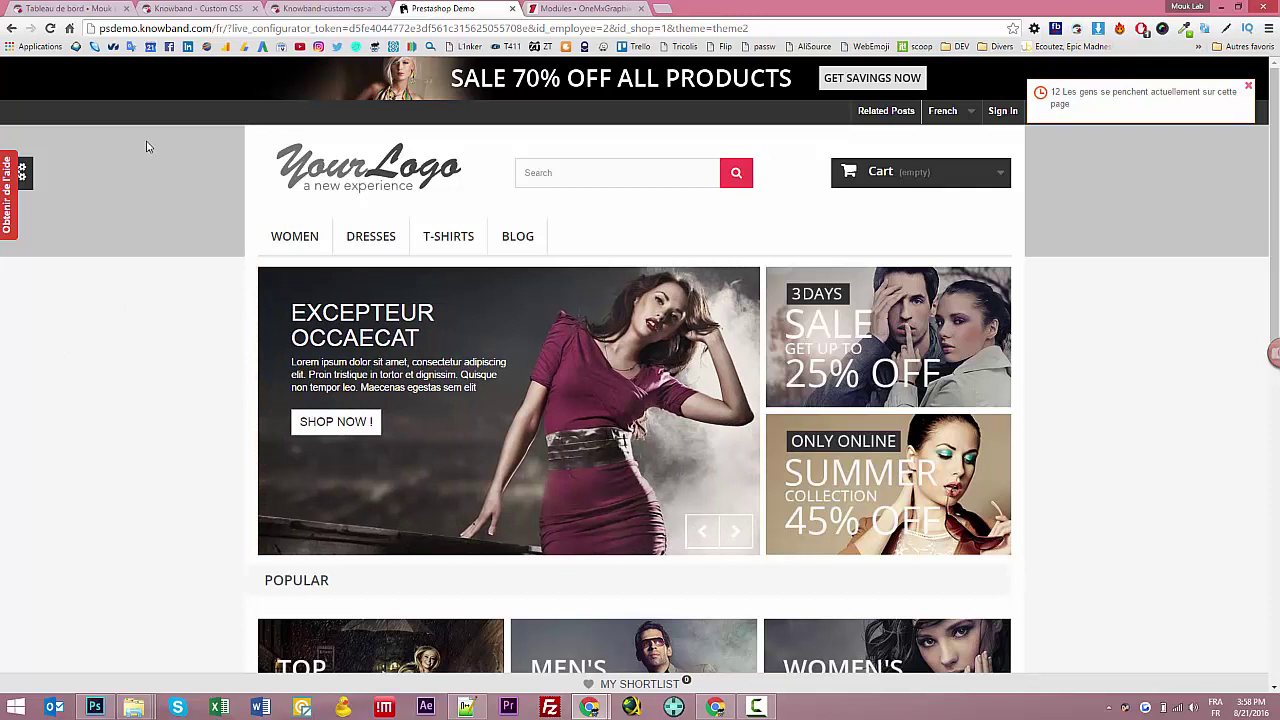
Step: Sign in to the shop back office's module list with the prefilled credentials, and read the note on adding own modules under "Ajouter un nouveau module"
{"action": "left_click", "coordinate": [69, 12]}
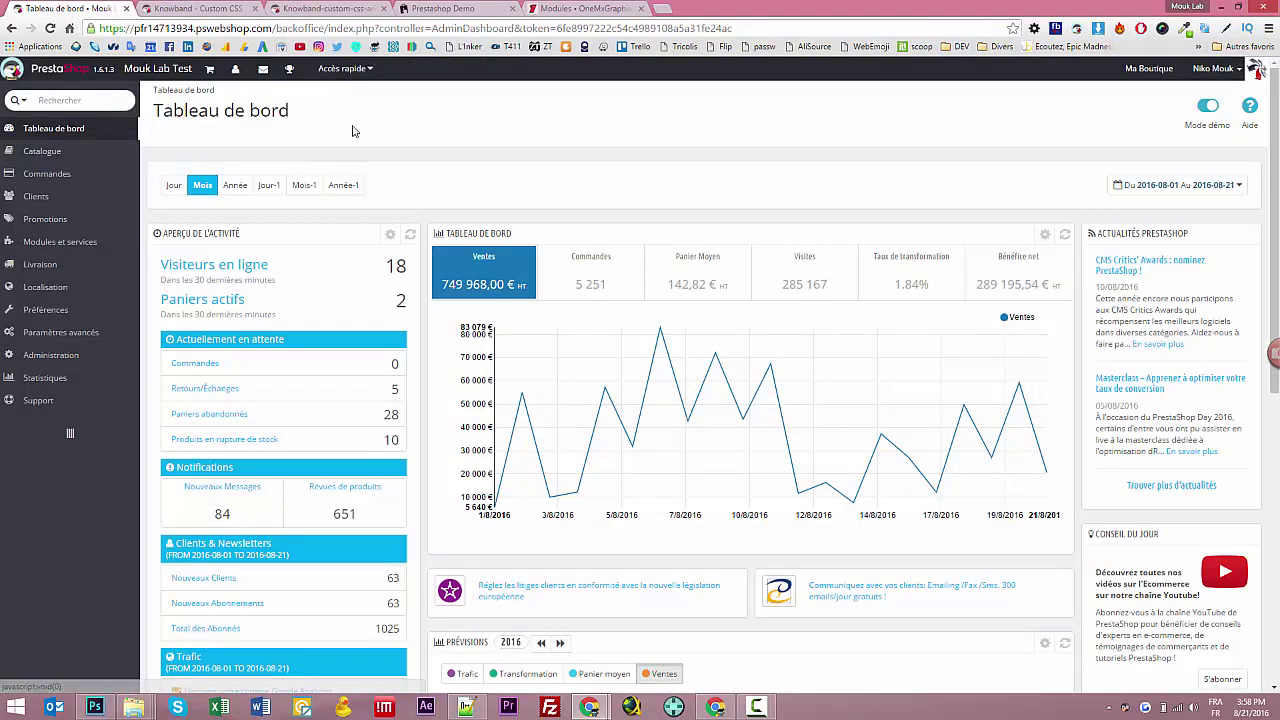
{"action": "left_click", "coordinate": [40, 245]}
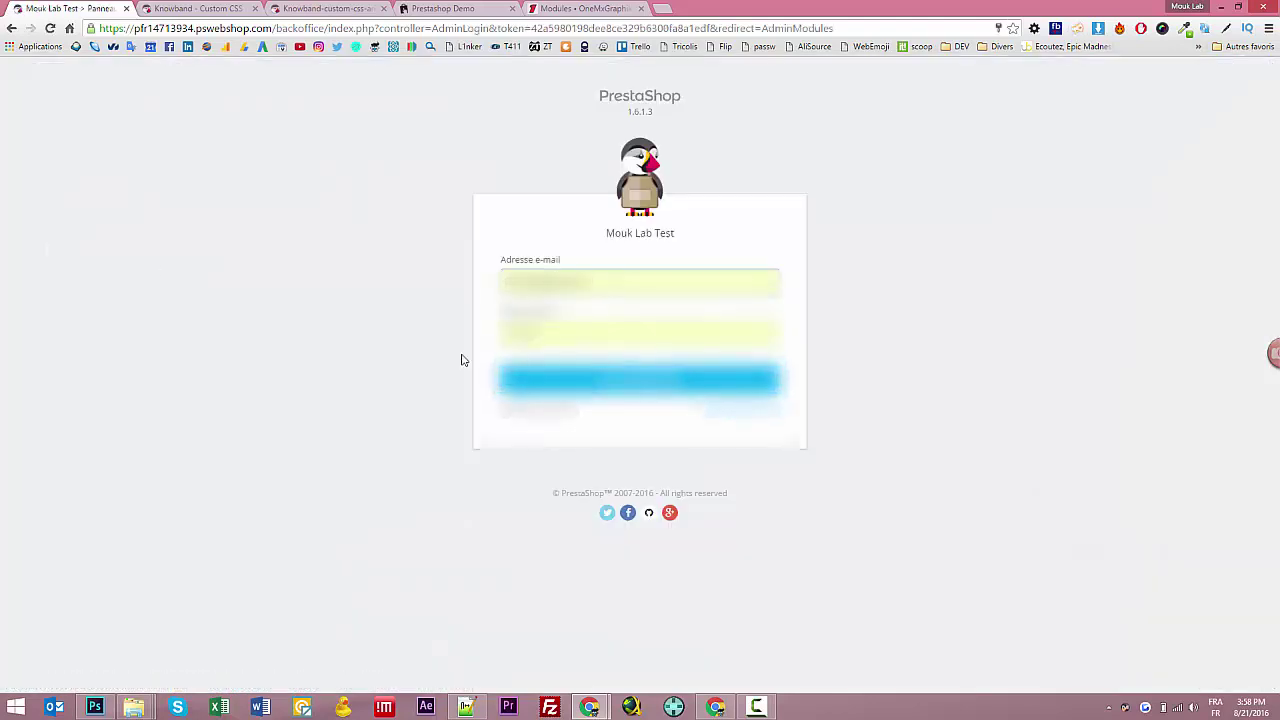
{"action": "key", "text": "Return"}
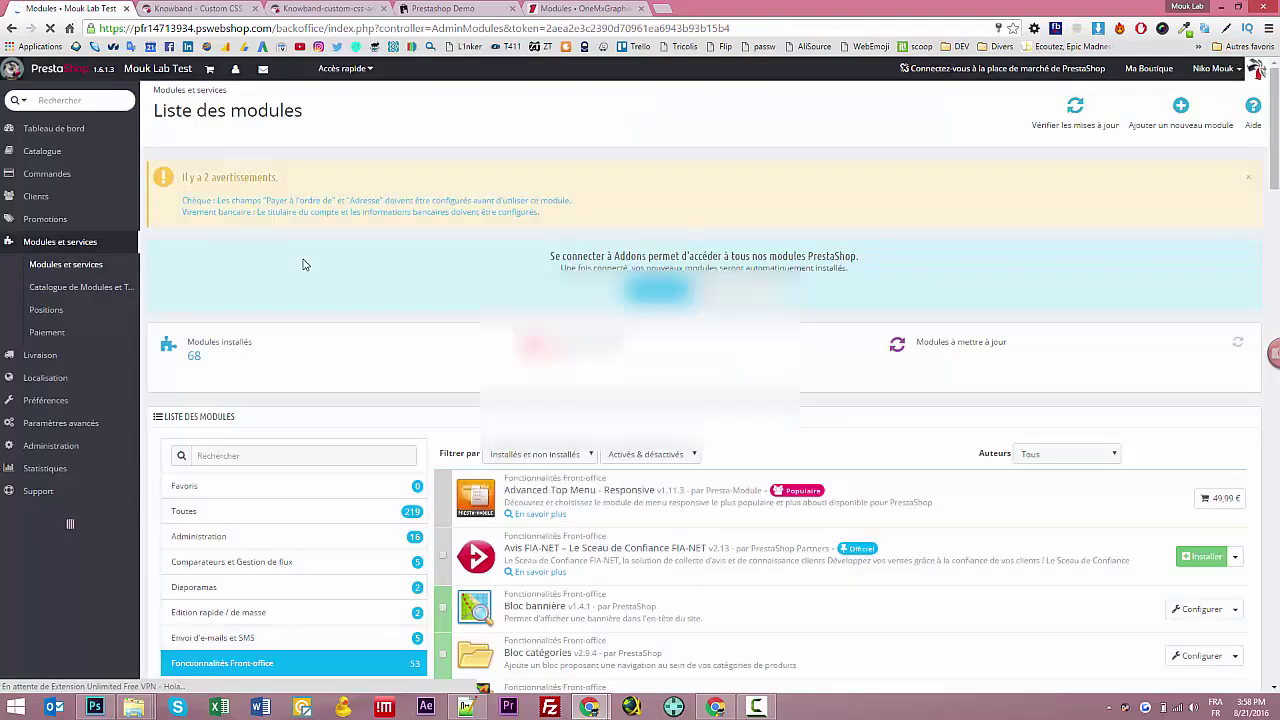
{"action": "left_click", "coordinate": [1182, 112]}
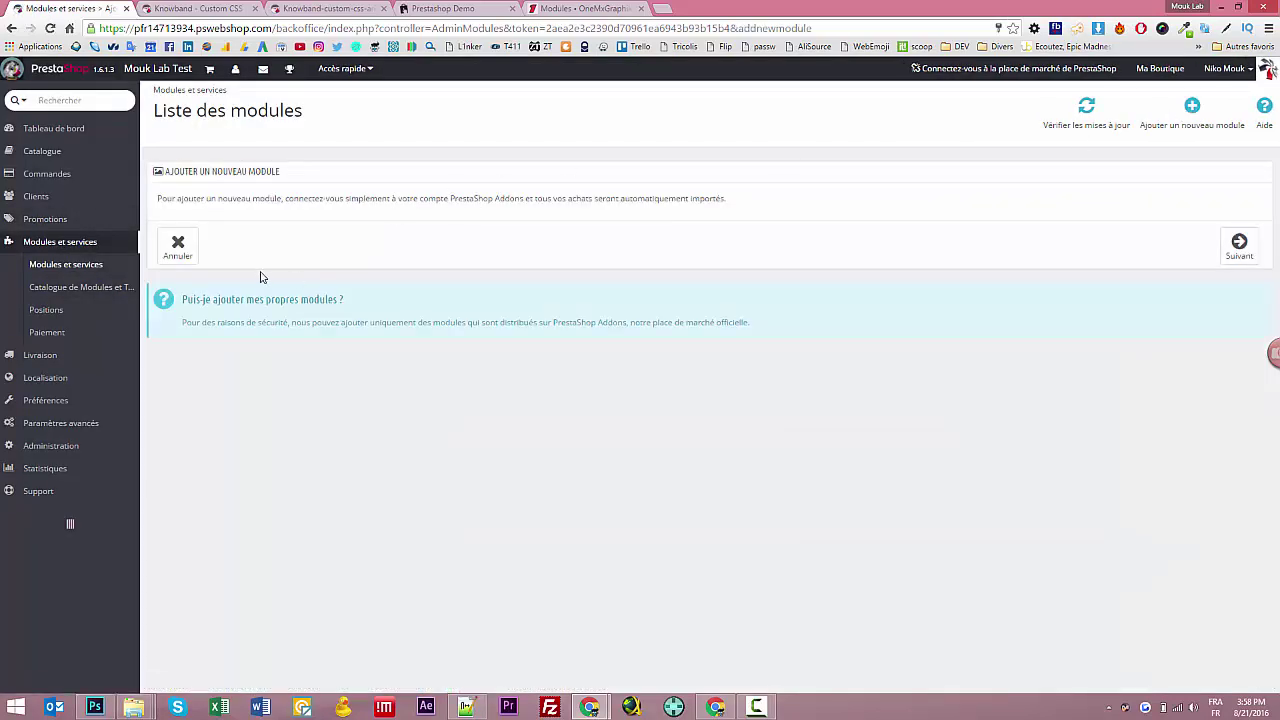
{"action": "left_click_drag", "start_coordinate": [206, 322], "coordinate": [763, 397]}
{"action": "left_click", "coordinate": [763, 397]}
Step: Review the price of the Knowband - Custom CSS and JS Module on its PrestaShop Addons page
{"action": "left_click", "coordinate": [201, 8]}
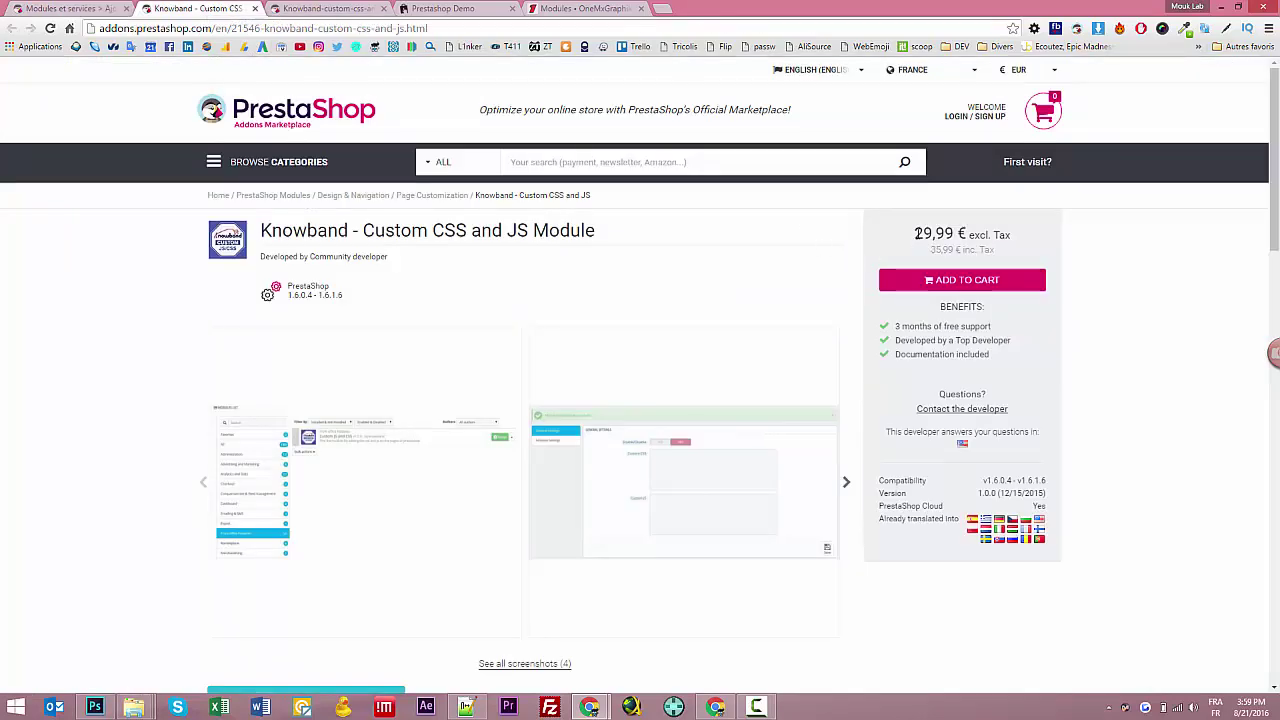
{"action": "left_click_drag", "start_coordinate": [914, 235], "coordinate": [960, 233]}
{"action": "left_click", "coordinate": [972, 235]}
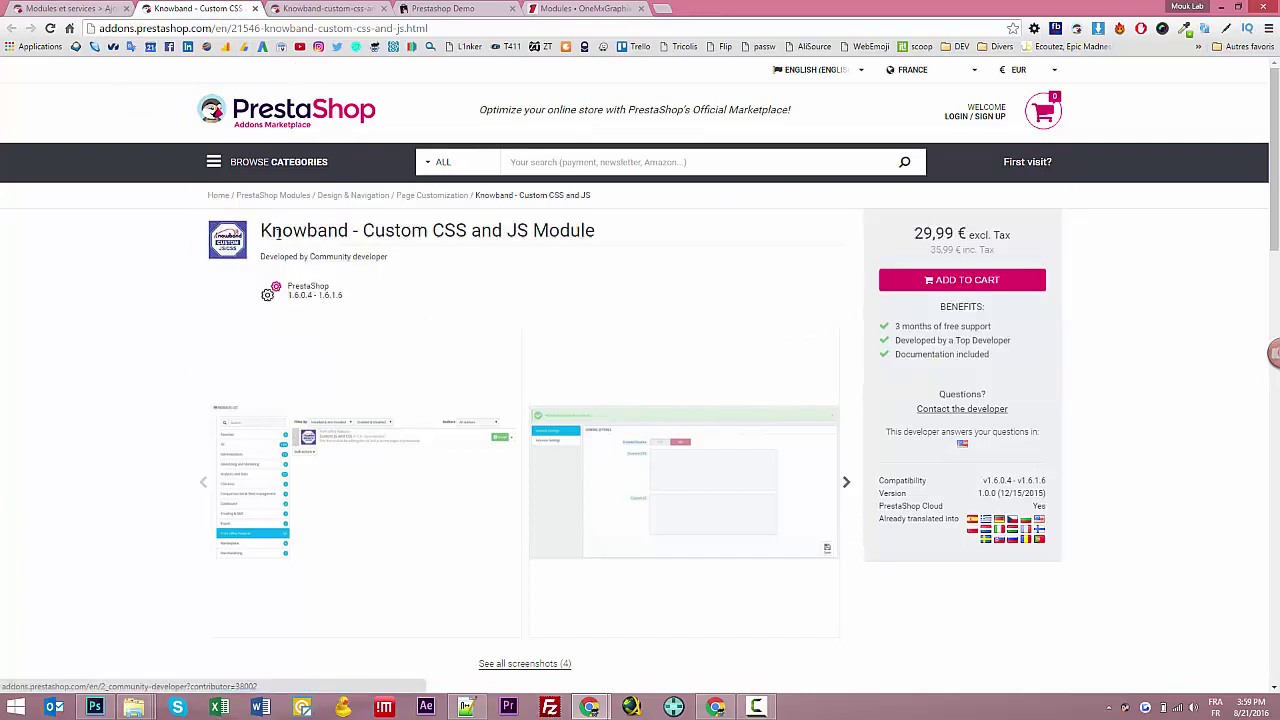
Step: View the demo back office's Custom JS and CSS configuration page and the demo link on the module's marketplace page
{"action": "left_click", "coordinate": [309, 9]}
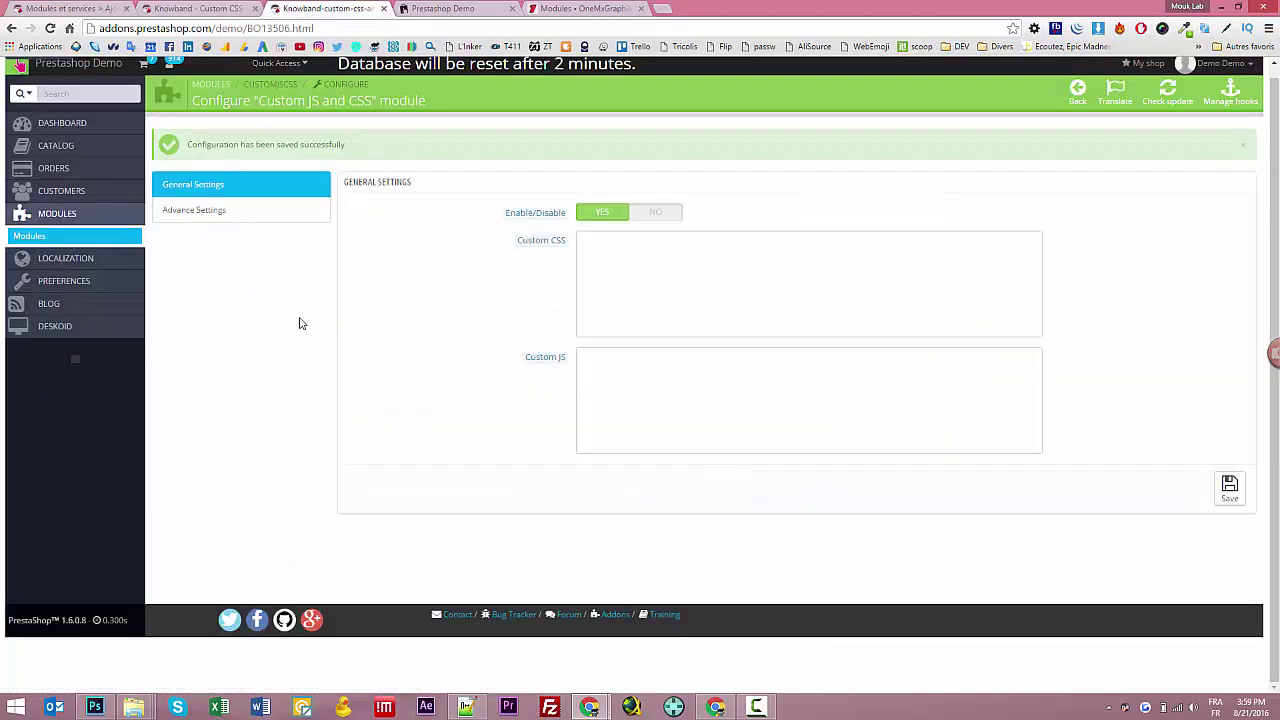
{"action": "scroll", "coordinate": [300, 289], "scroll_direction": "up", "scroll_amount": 1}
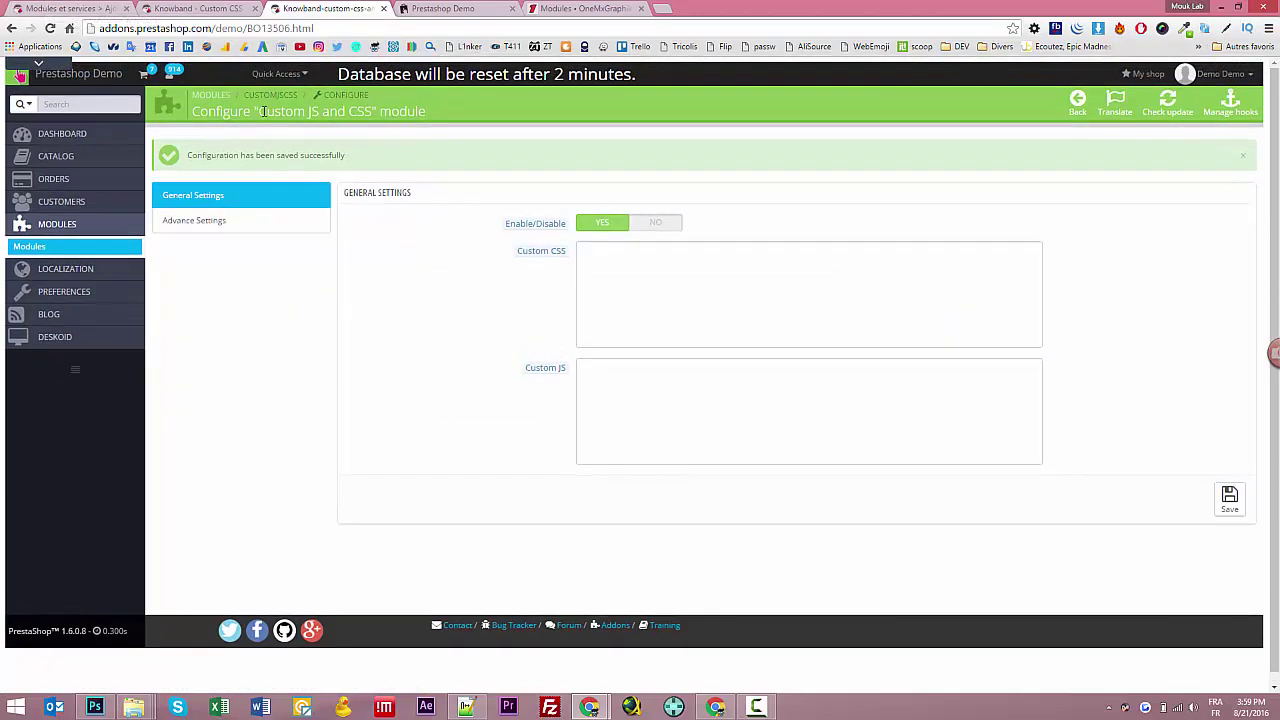
{"action": "left_click", "coordinate": [224, 8]}
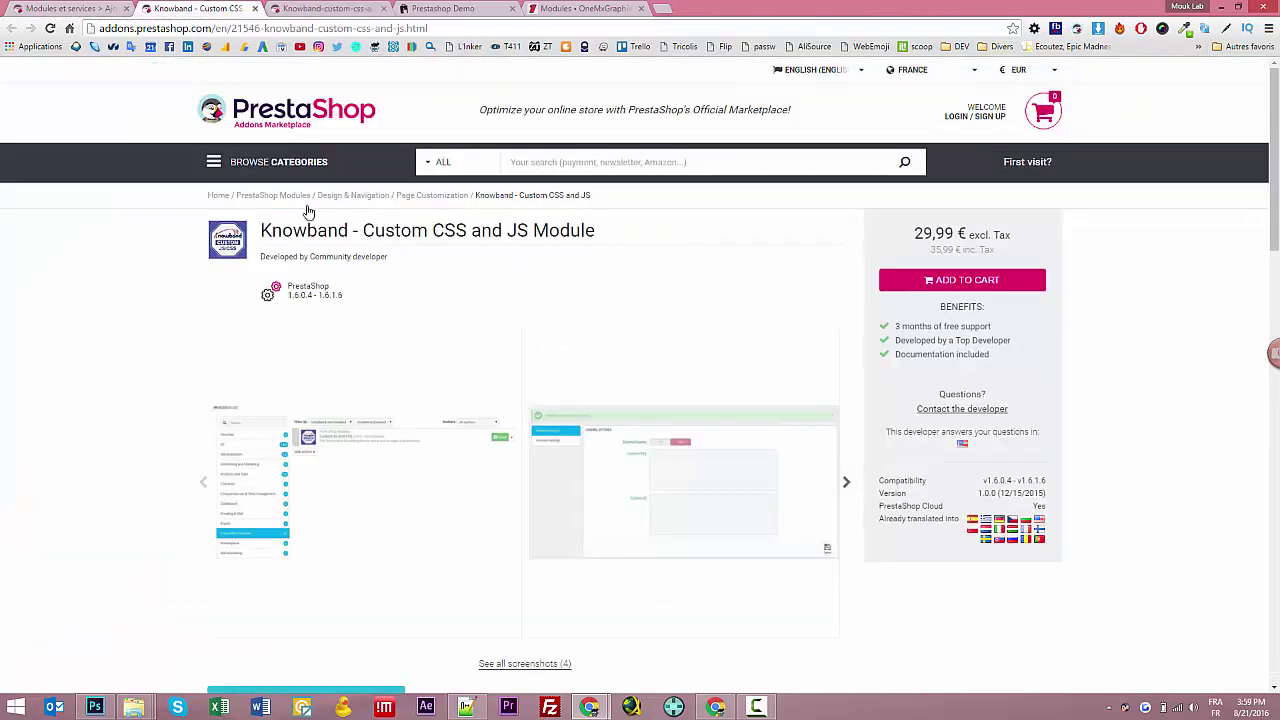
{"action": "scroll", "coordinate": [380, 363], "scroll_direction": "down", "scroll_amount": 4}
{"action": "left_click", "coordinate": [287, 303]}
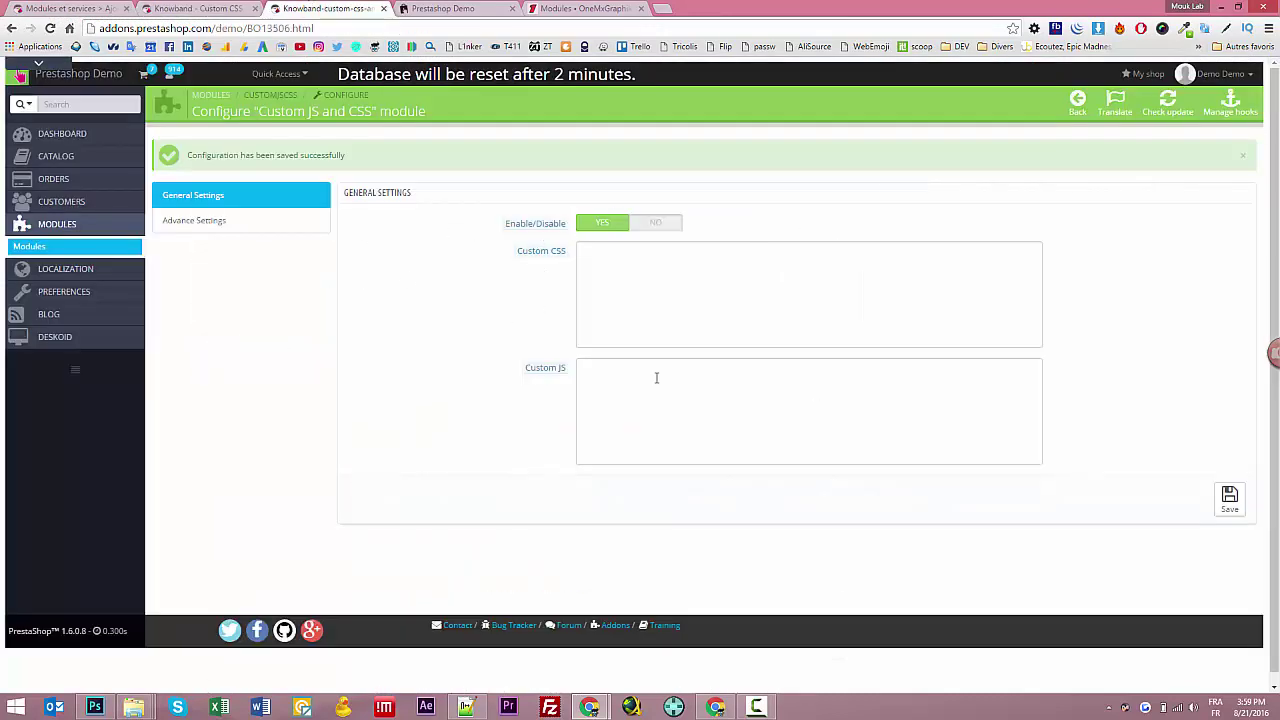
Step: Search the demo's module list for "Custom CSS", copied from the marketplace title, and open the Custom JS and CSS module's configuration
{"action": "left_click", "coordinate": [56, 251]}
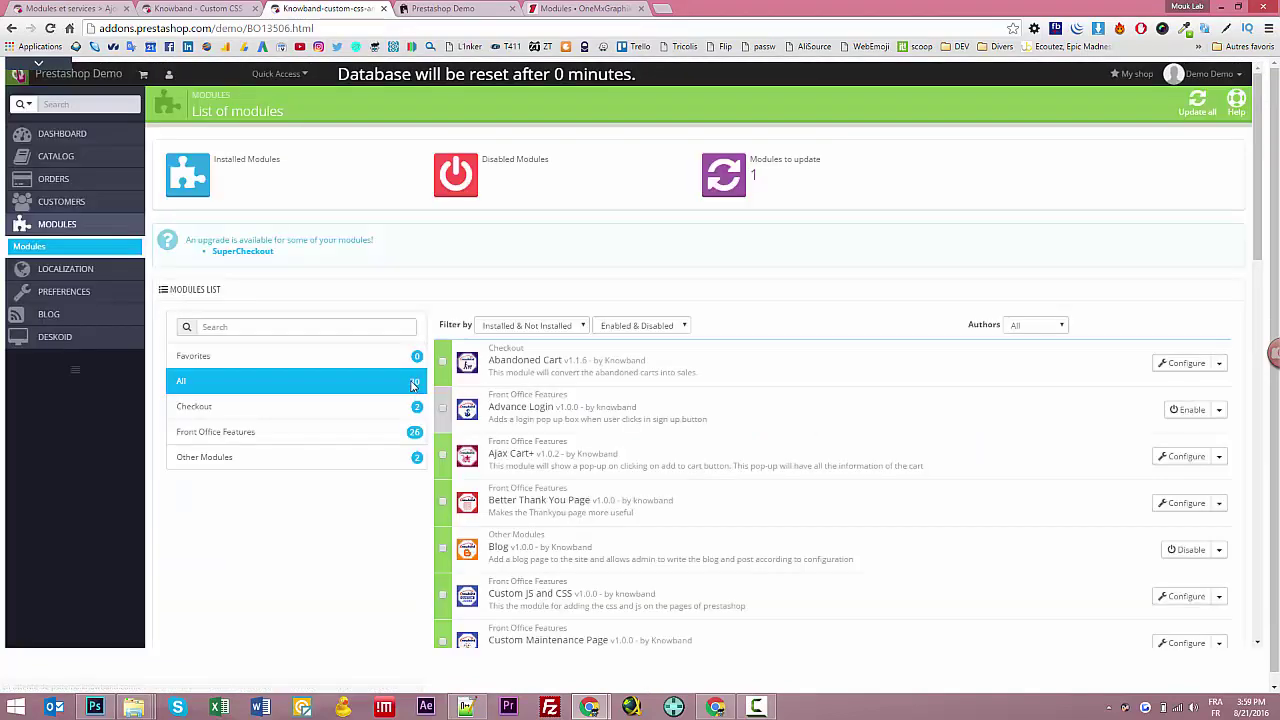
{"action": "left_click", "coordinate": [196, 322]}
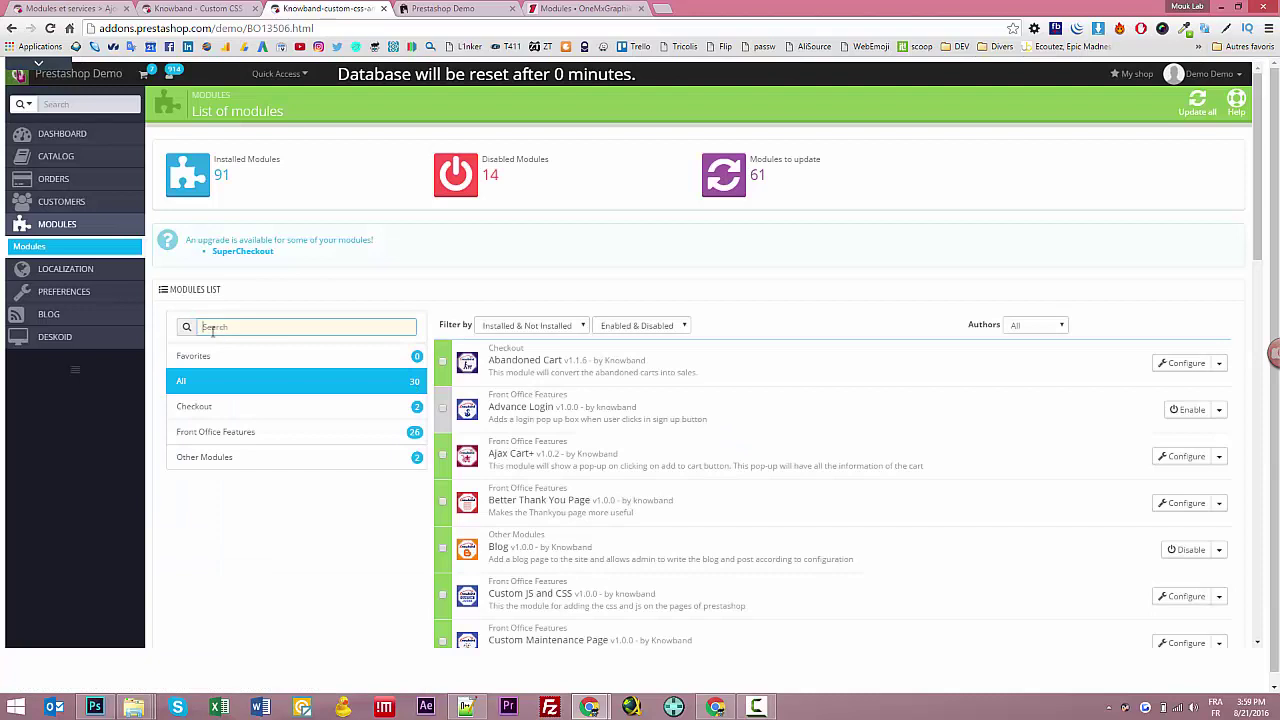
{"action": "left_click", "coordinate": [190, 8]}
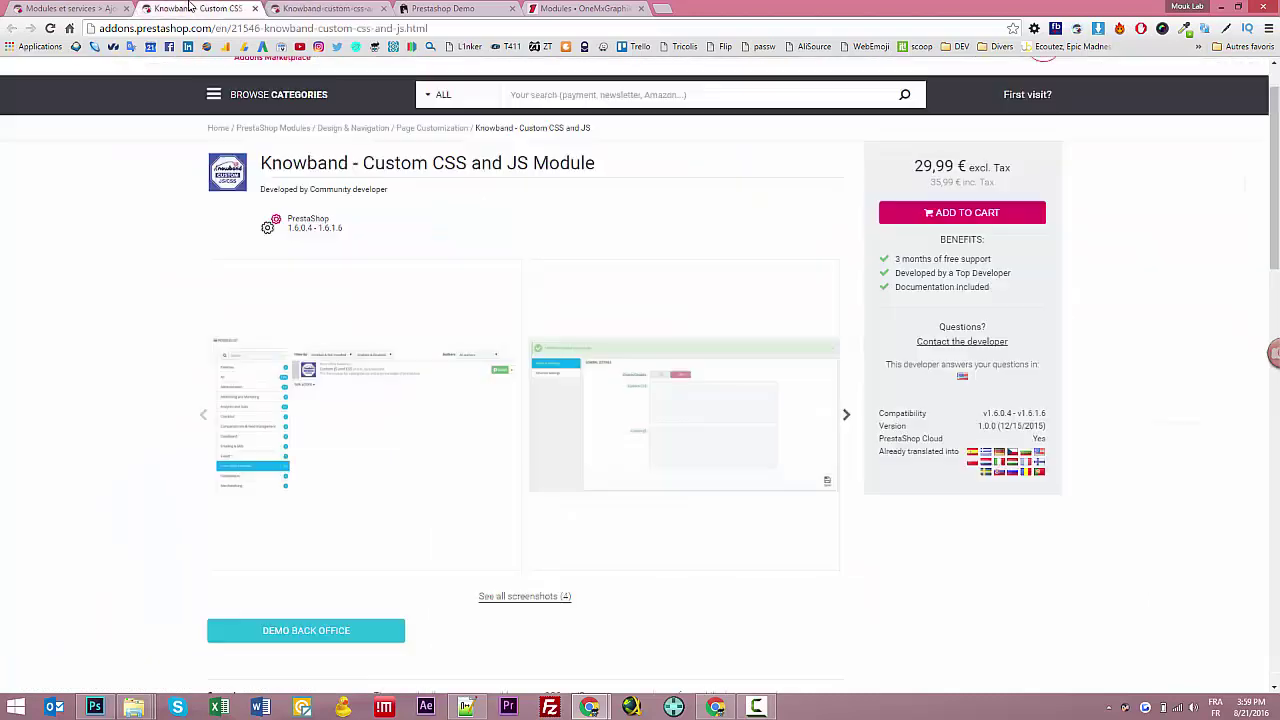
{"action": "left_click_drag", "start_coordinate": [363, 162], "coordinate": [469, 172]}
{"action": "key", "text": "ctrl+c"}
{"action": "left_click", "coordinate": [326, 8]}
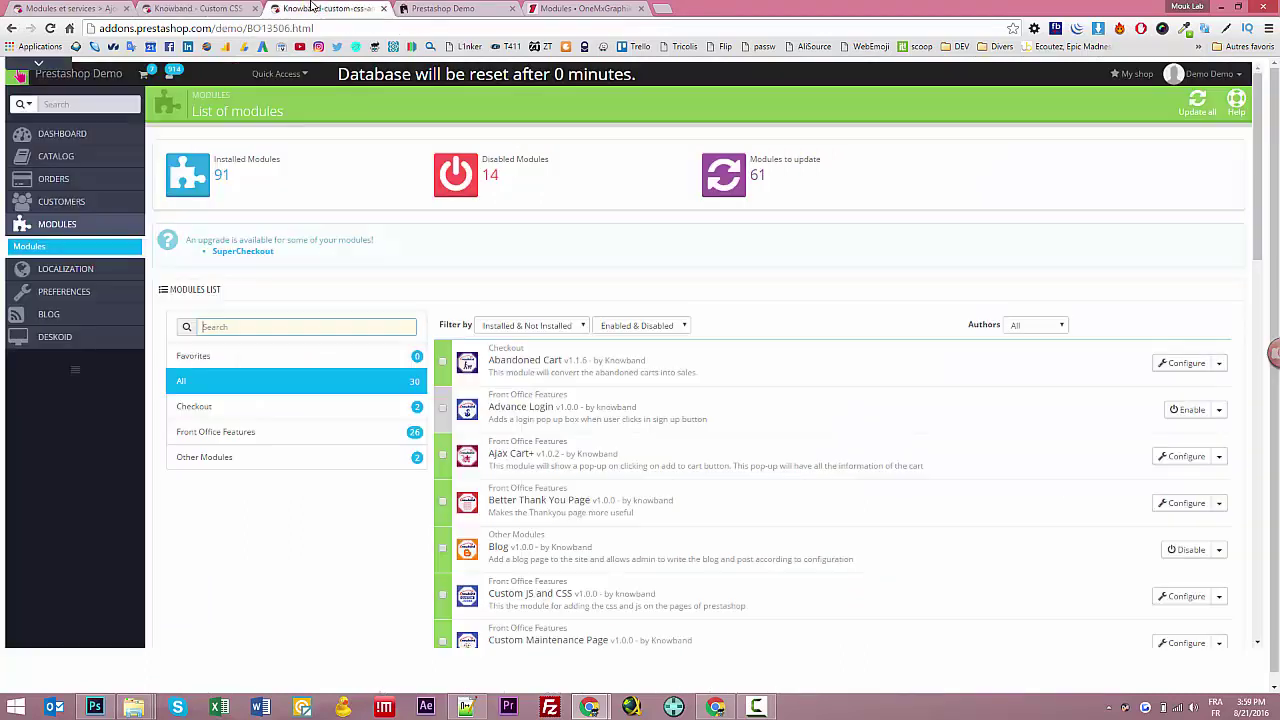
{"action": "key", "text": "ctrl+v"}
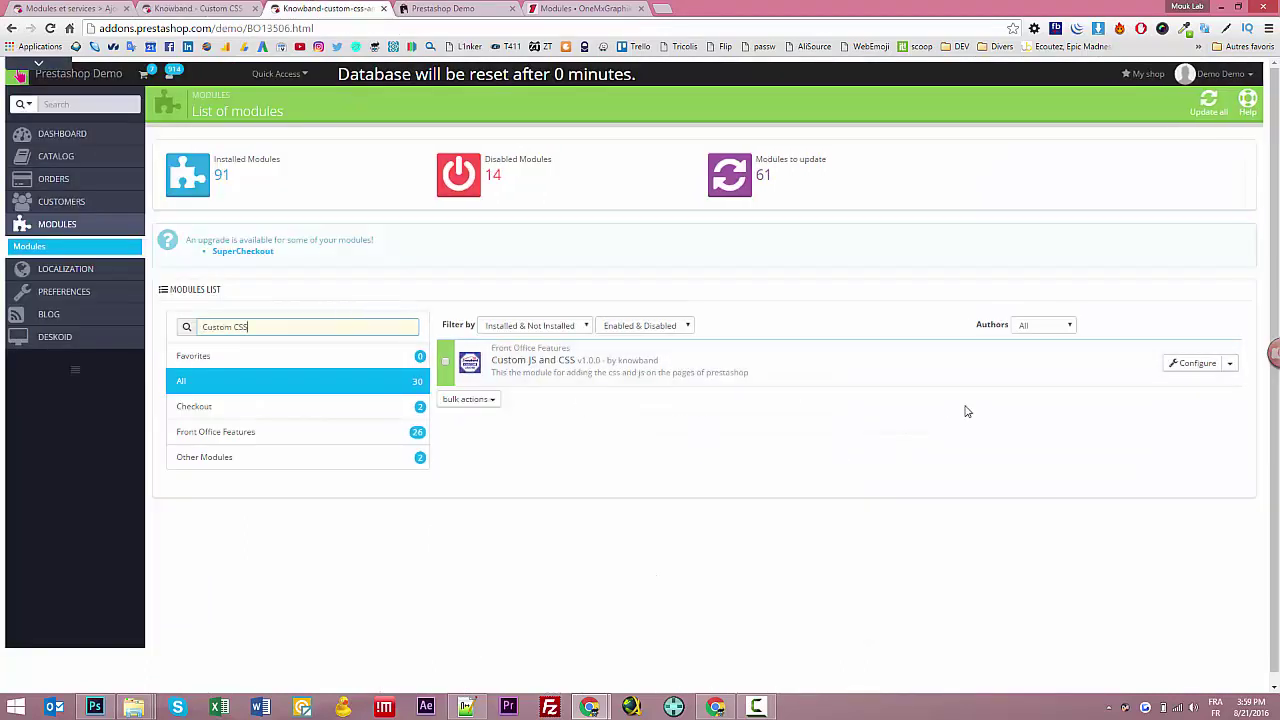
{"action": "left_click", "coordinate": [1192, 365]}
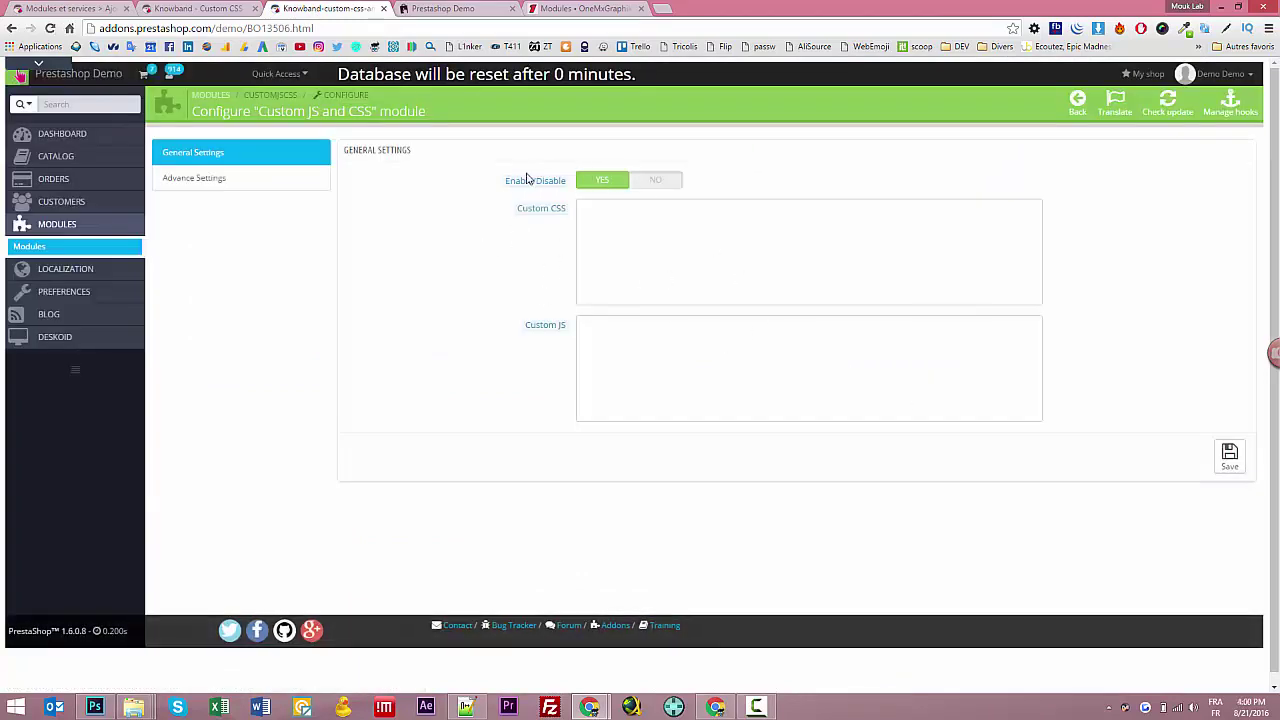
Step: Switch the module off and back on, and paste the prepared background, container and header rules into the Custom CSS field
{"action": "left_click", "coordinate": [664, 183]}
{"action": "left_click", "coordinate": [594, 181]}
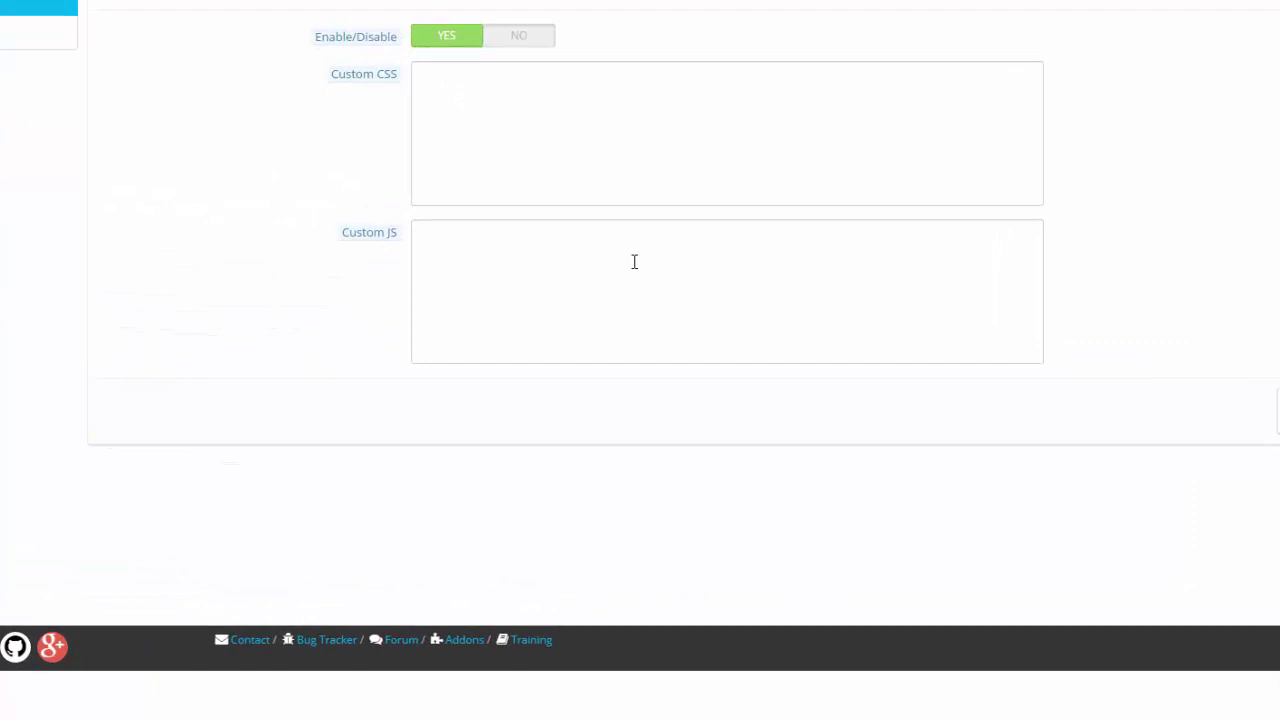
{"action": "left_click", "coordinate": [514, 123]}
{"action": "key", "text": "ctrl+v"}
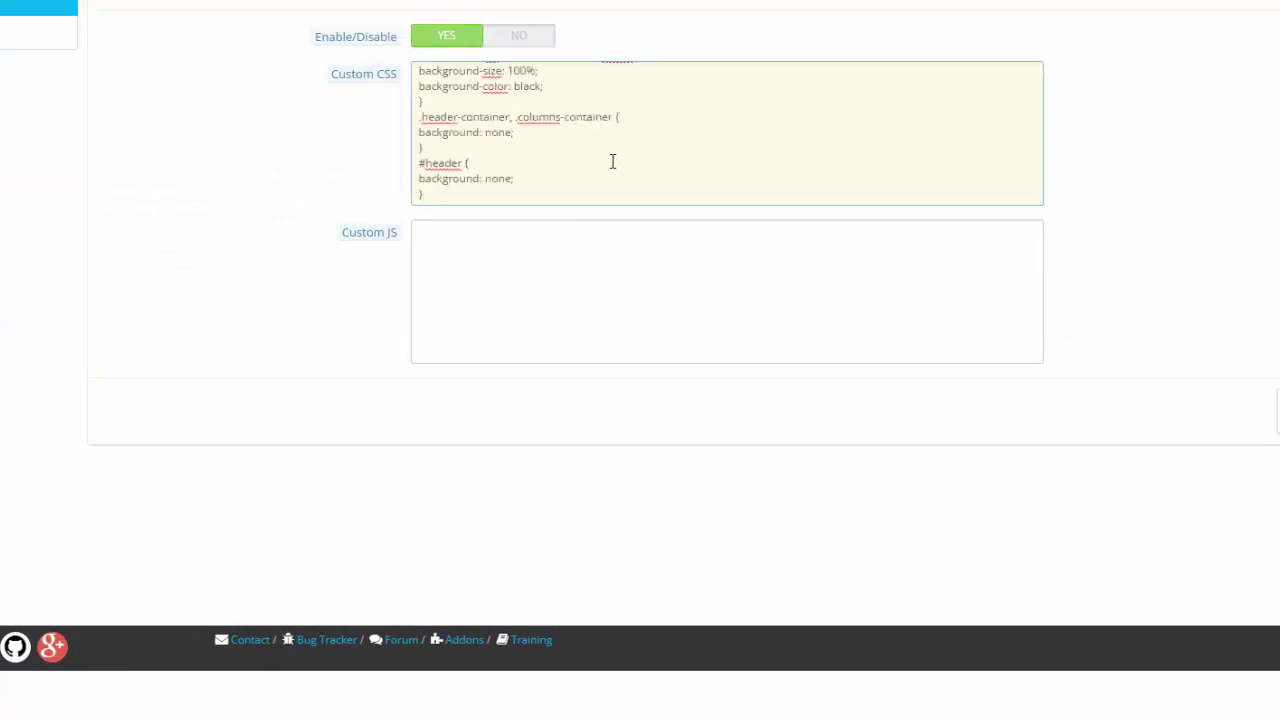
{"action": "key", "text": "ctrl+shift+Home"}
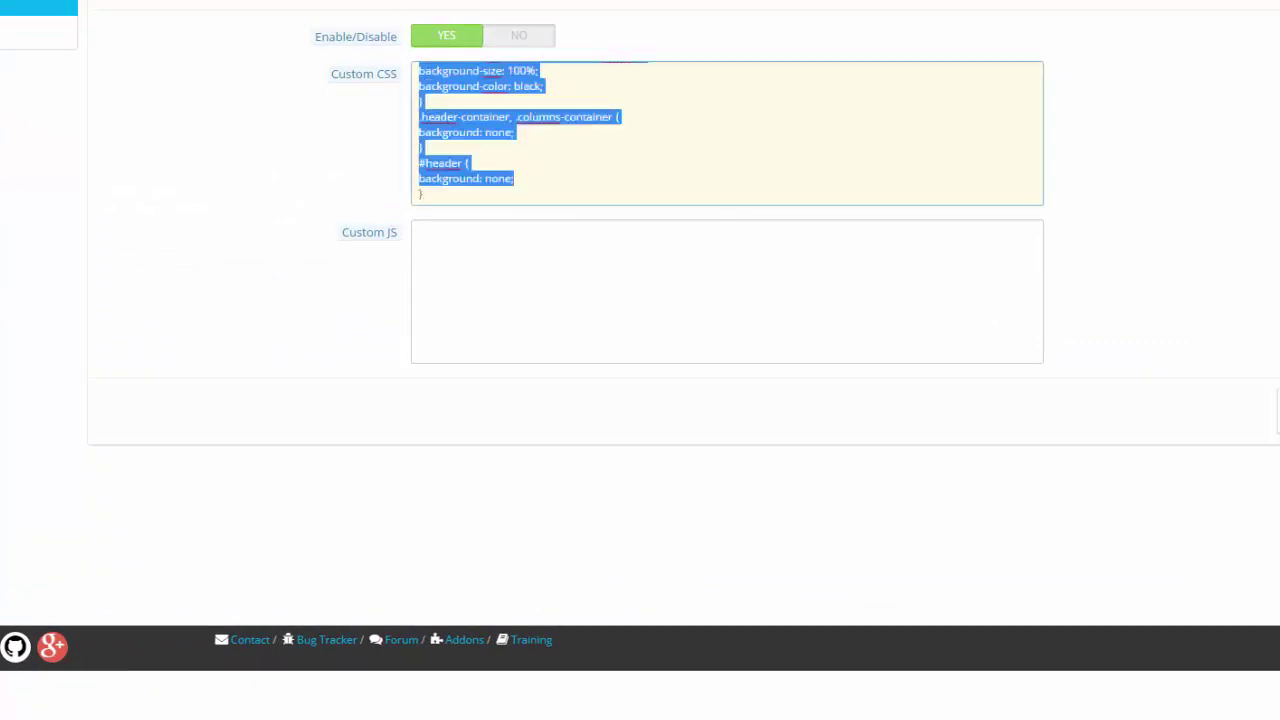
{"action": "left_click", "coordinate": [549, 260]}
{"action": "left_click", "coordinate": [549, 146]}
{"action": "left_click", "coordinate": [583, 100]}
{"action": "left_click", "coordinate": [1040, 194]}
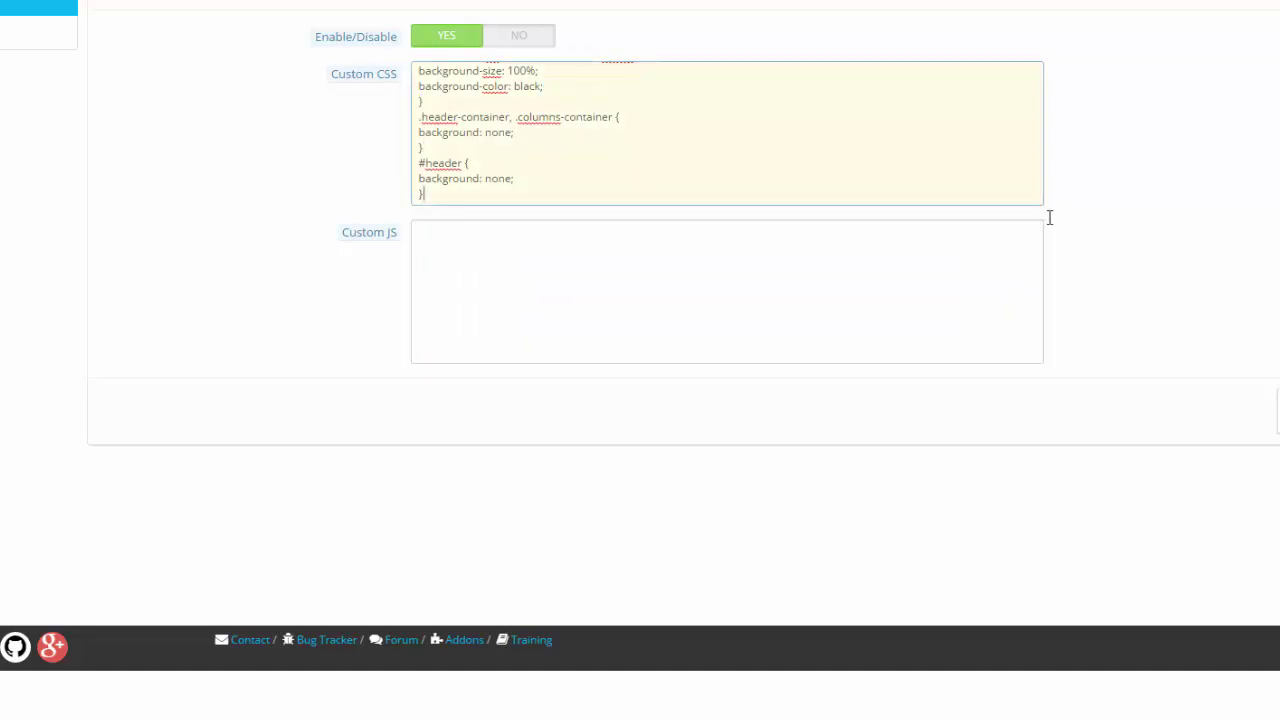
Step: Inspect the Custom CSS text area in the developer tools, docking them below the page and enlarging their area
{"action": "right_click", "coordinate": [994, 204]}
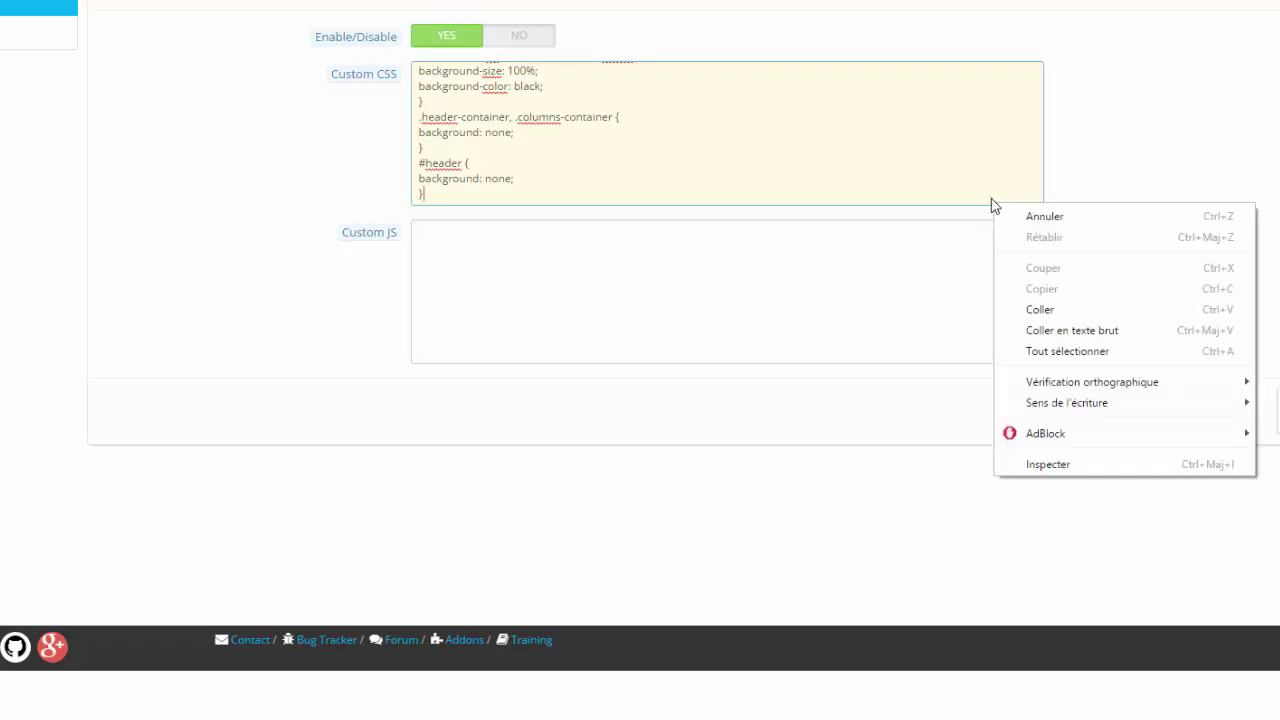
{"action": "left_click", "coordinate": [1100, 463]}
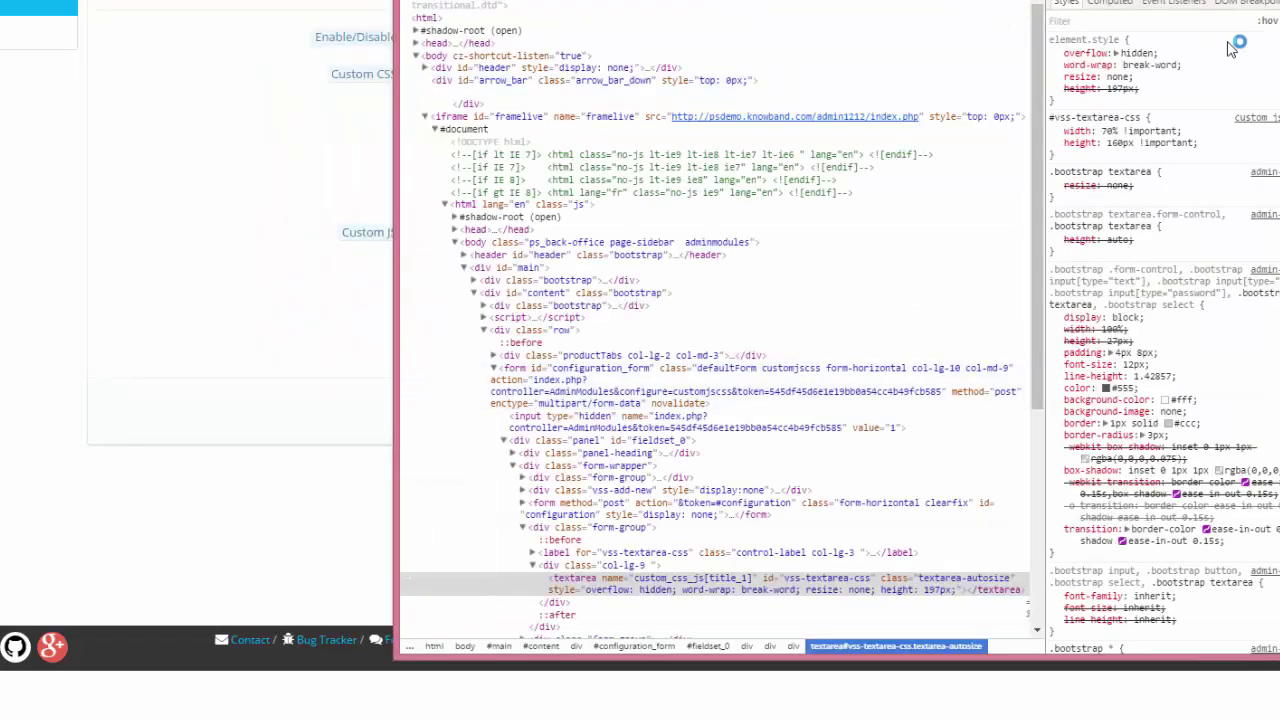
{"action": "left_click", "coordinate": [1270, 3]}
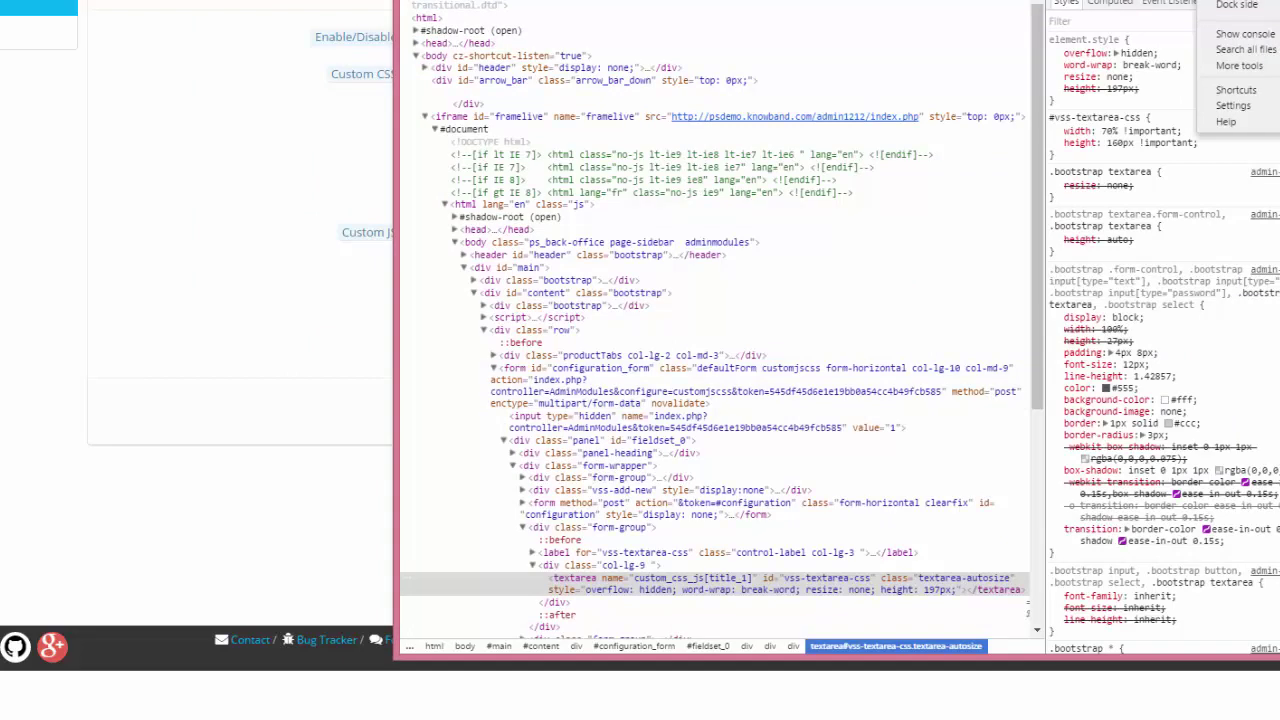
{"action": "left_click", "coordinate": [1262, 6]}
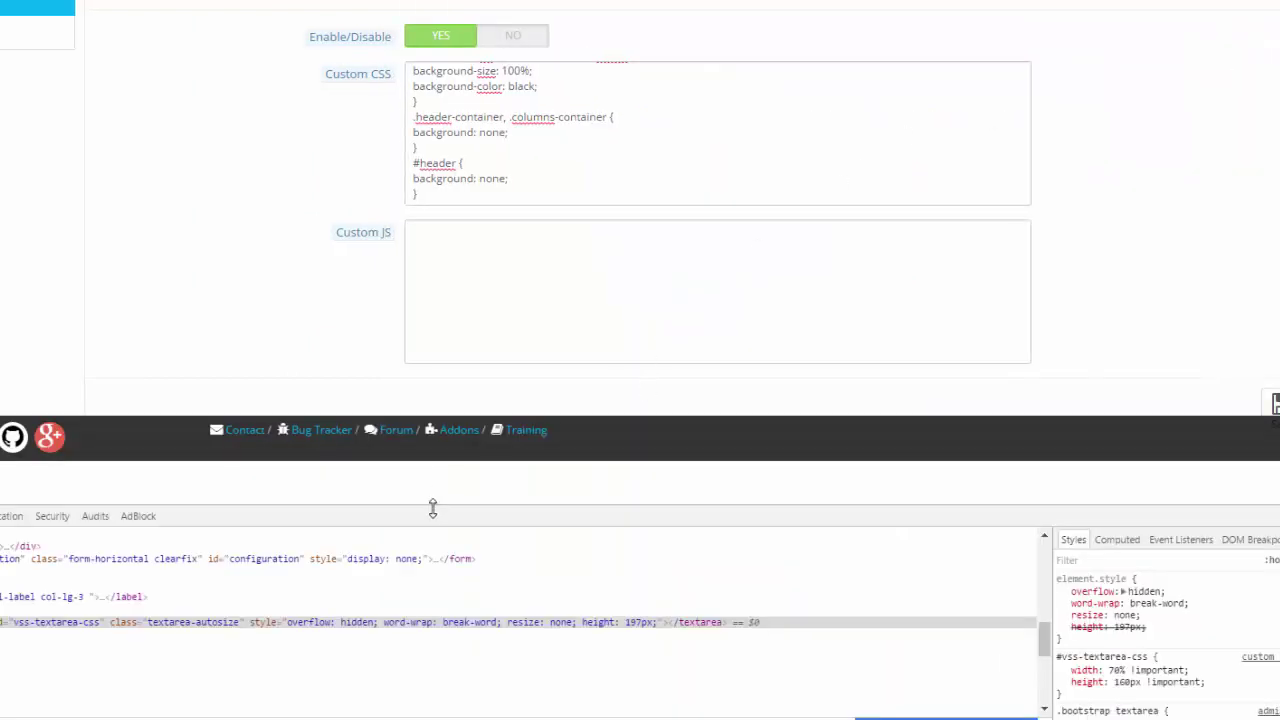
{"action": "left_click_drag", "start_coordinate": [432, 509], "coordinate": [432, 417]}
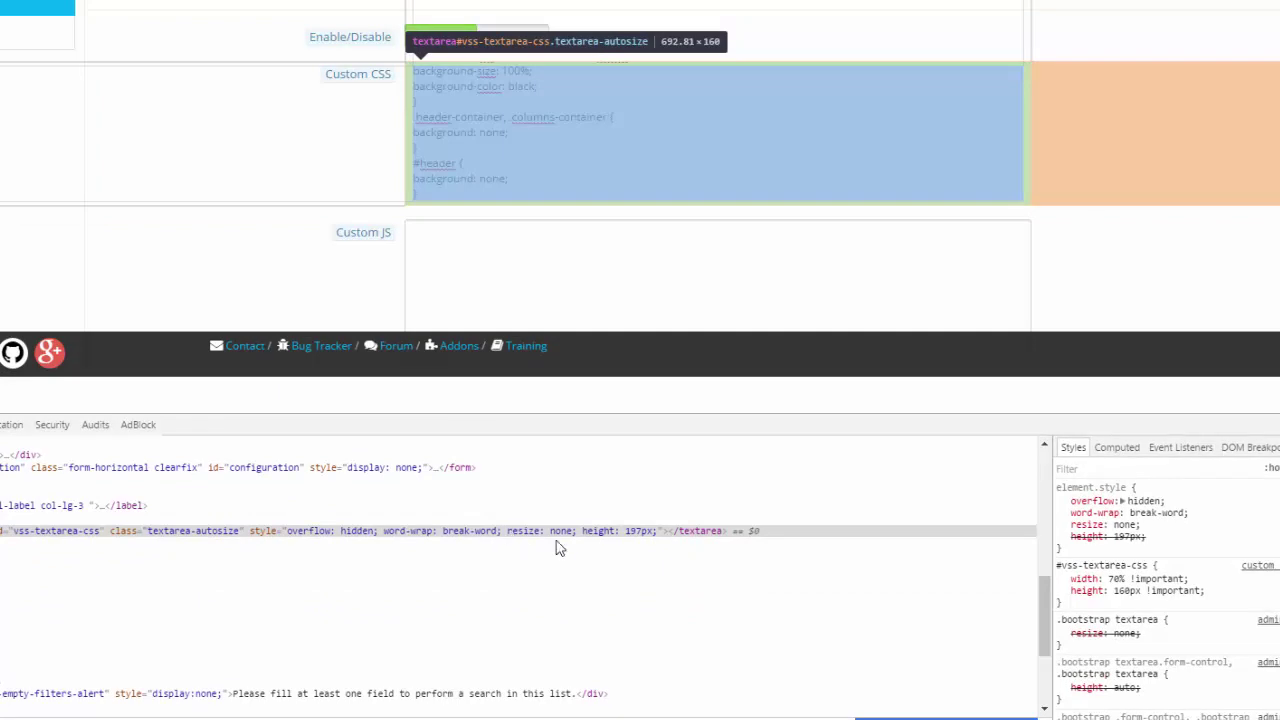
Step: Set the Custom CSS text area's inline resize property to both, try to enlarge the area, and close the developer tools
{"action": "left_click", "coordinate": [1061, 524]}
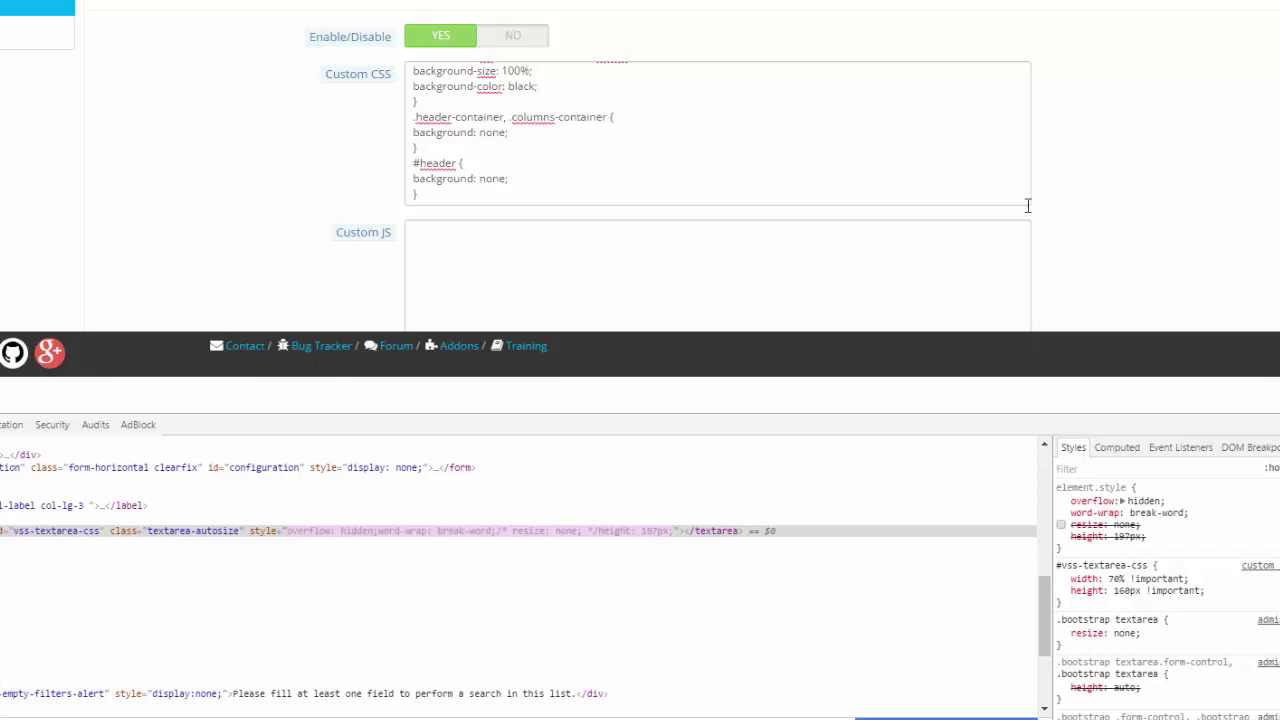
{"action": "left_click", "coordinate": [1061, 524]}
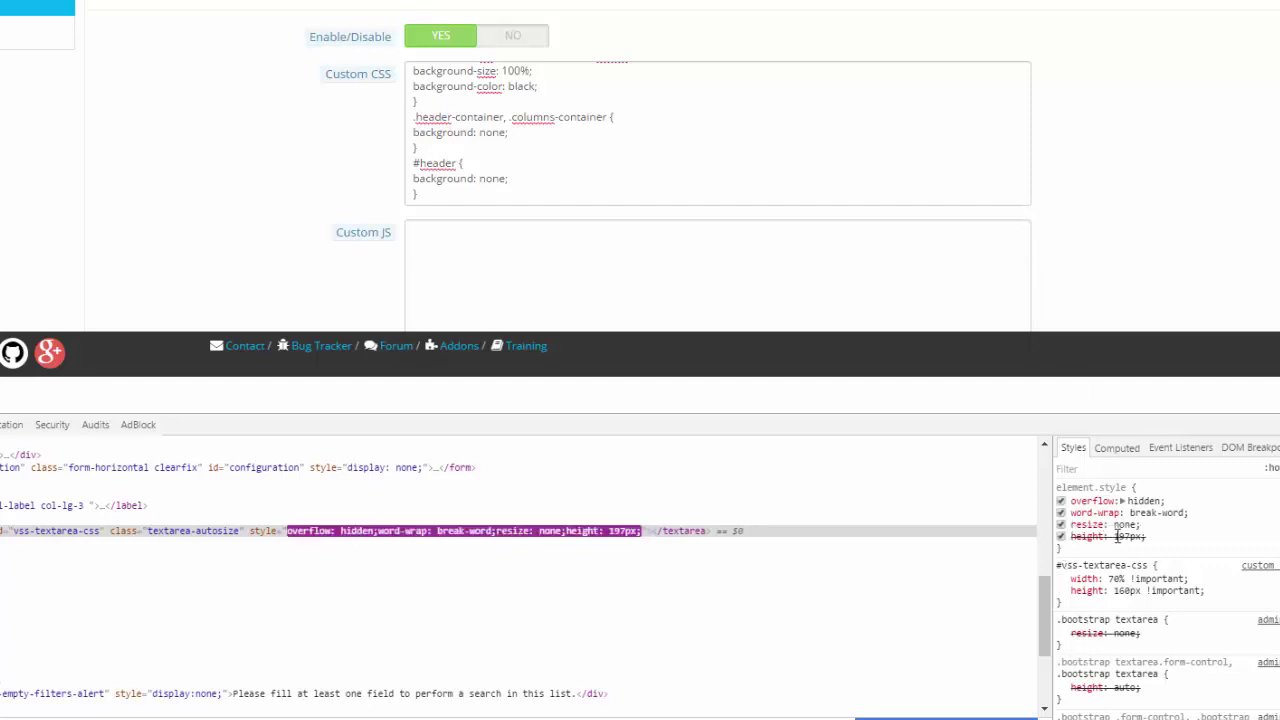
{"action": "left_click", "coordinate": [1125, 525]}
{"action": "key", "text": "BackSpace"}
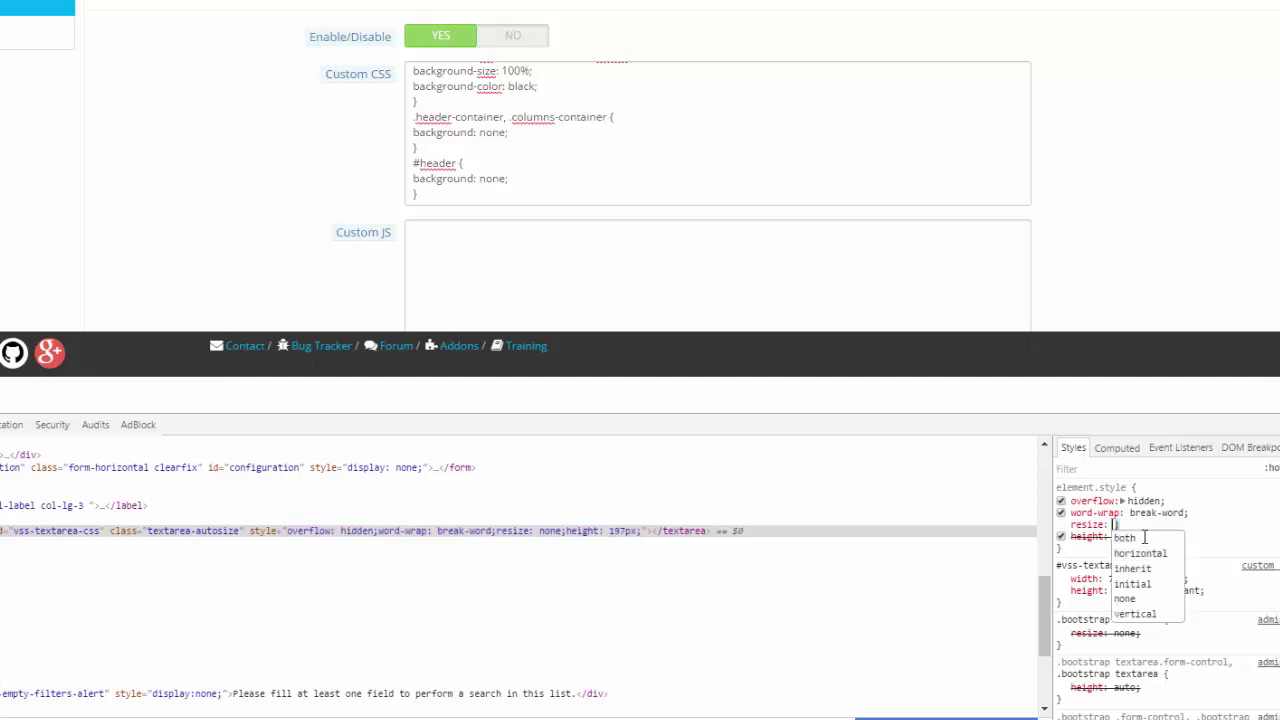
{"action": "key", "text": "Down"}
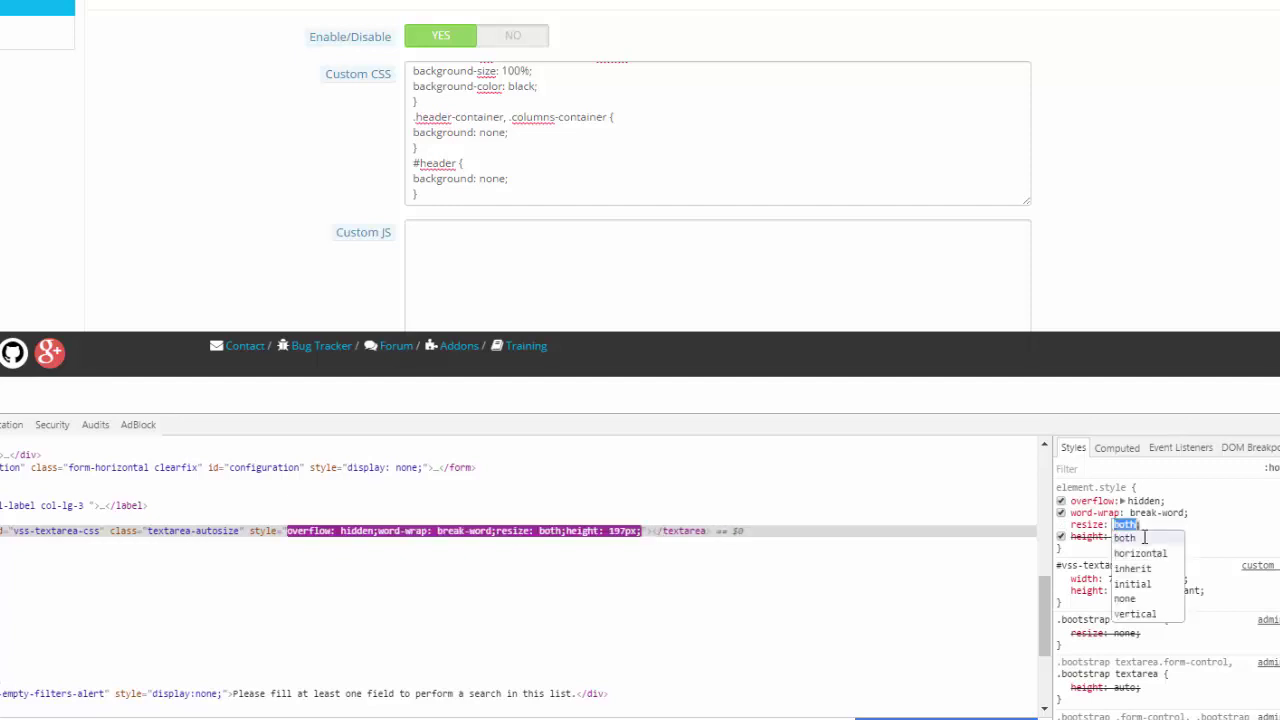
{"action": "key", "text": "Return"}
{"action": "left_click_drag", "start_coordinate": [1026, 206], "coordinate": [1029, 209]}
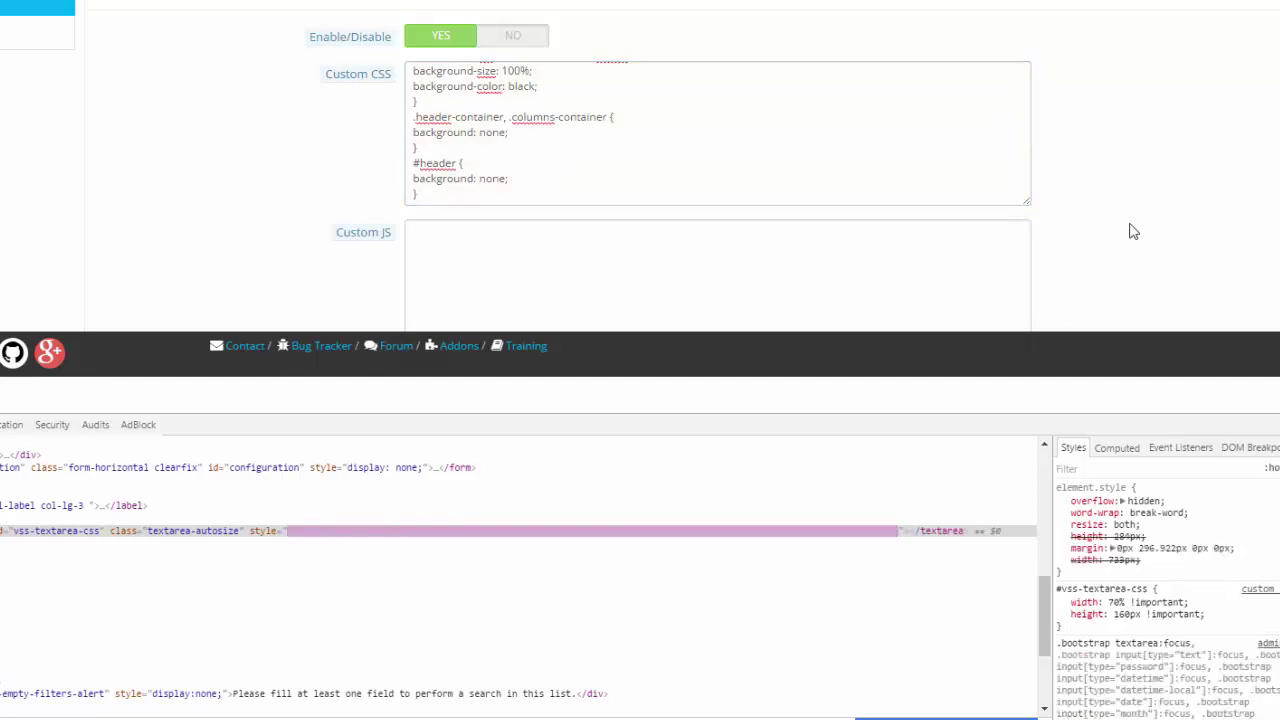
{"action": "key", "text": "F12"}
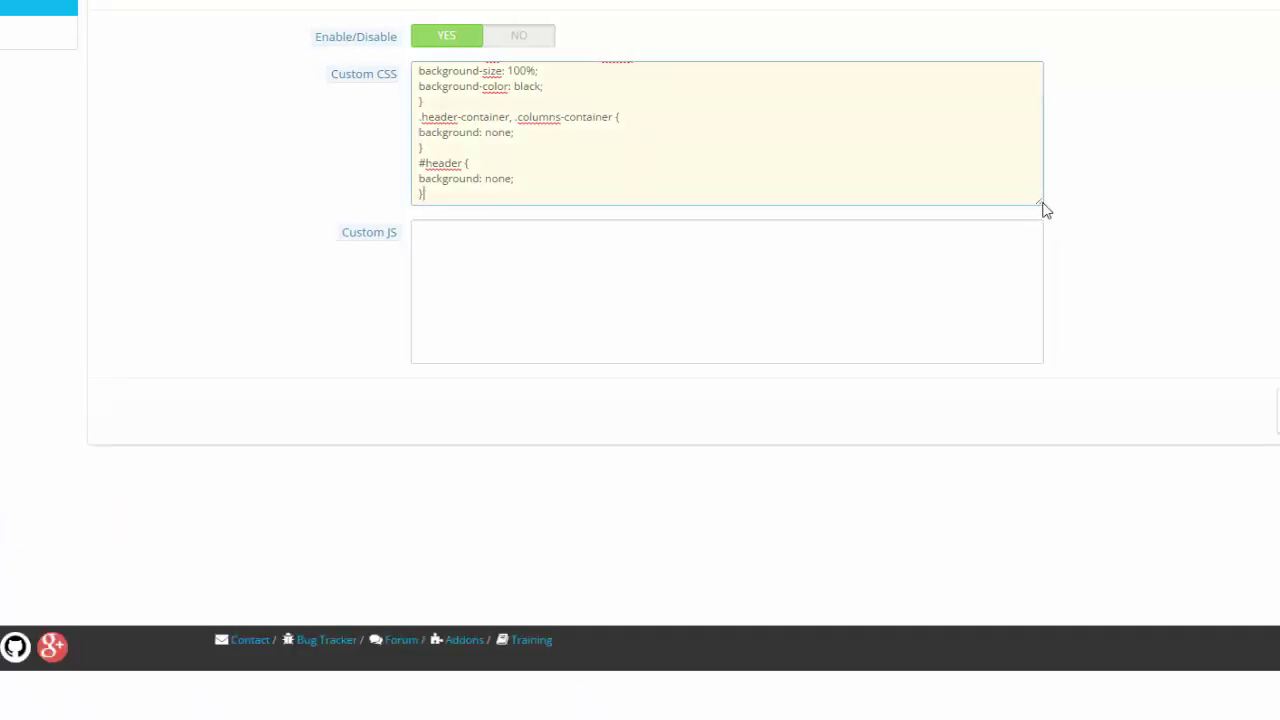
Step: Inspect the Custom CSS text area again and disable the 160px !important height in its #vss-textarea-css rule
{"action": "right_click", "coordinate": [1022, 187]}
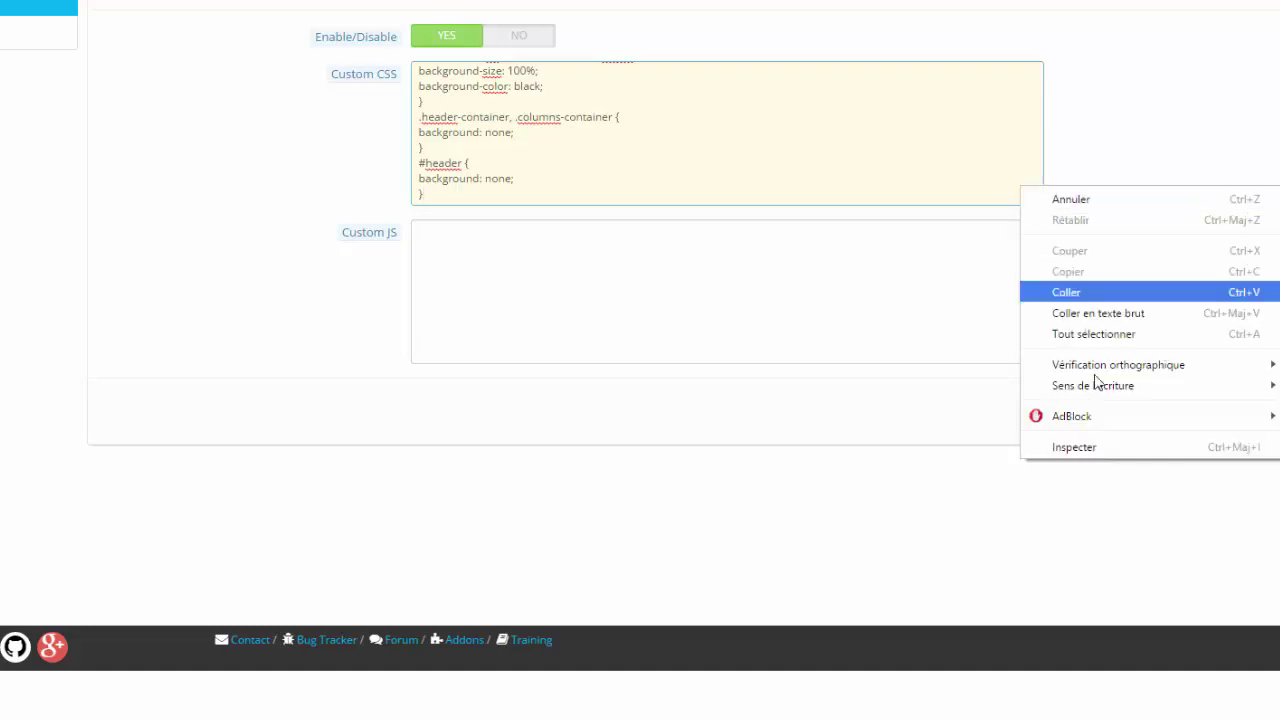
{"action": "left_click", "coordinate": [1117, 450]}
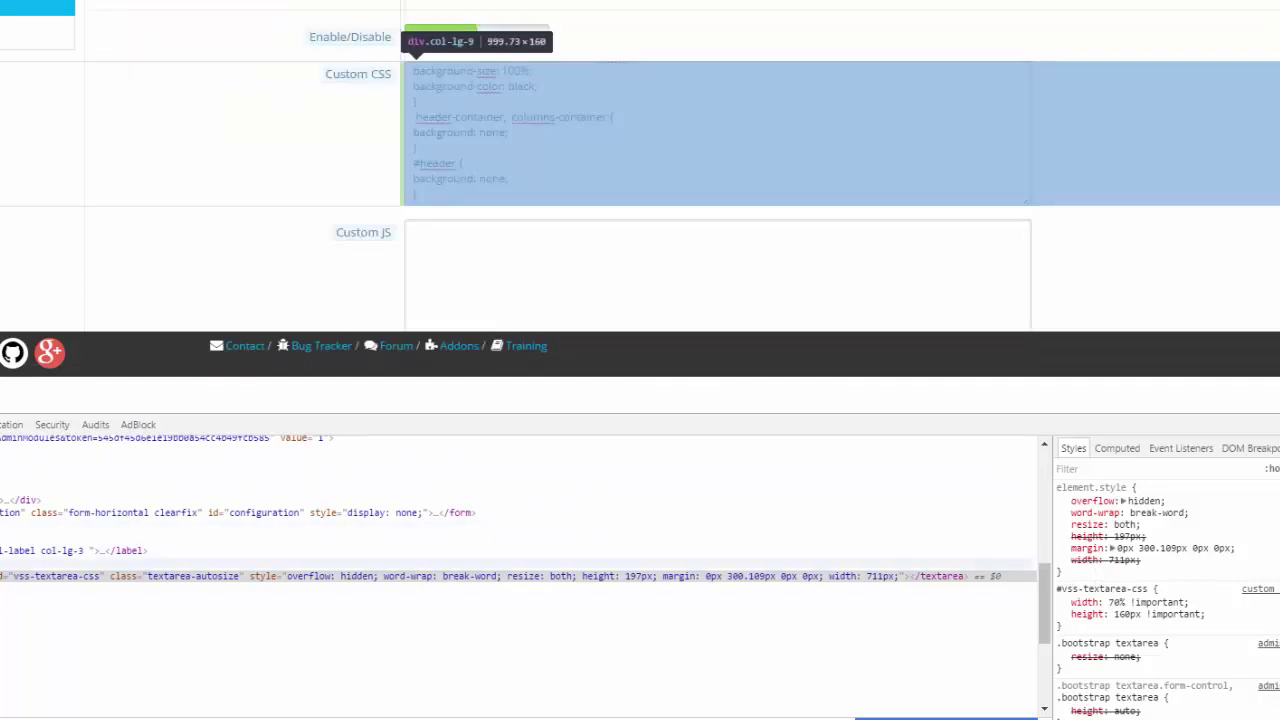
{"action": "left_click", "coordinate": [300, 563]}
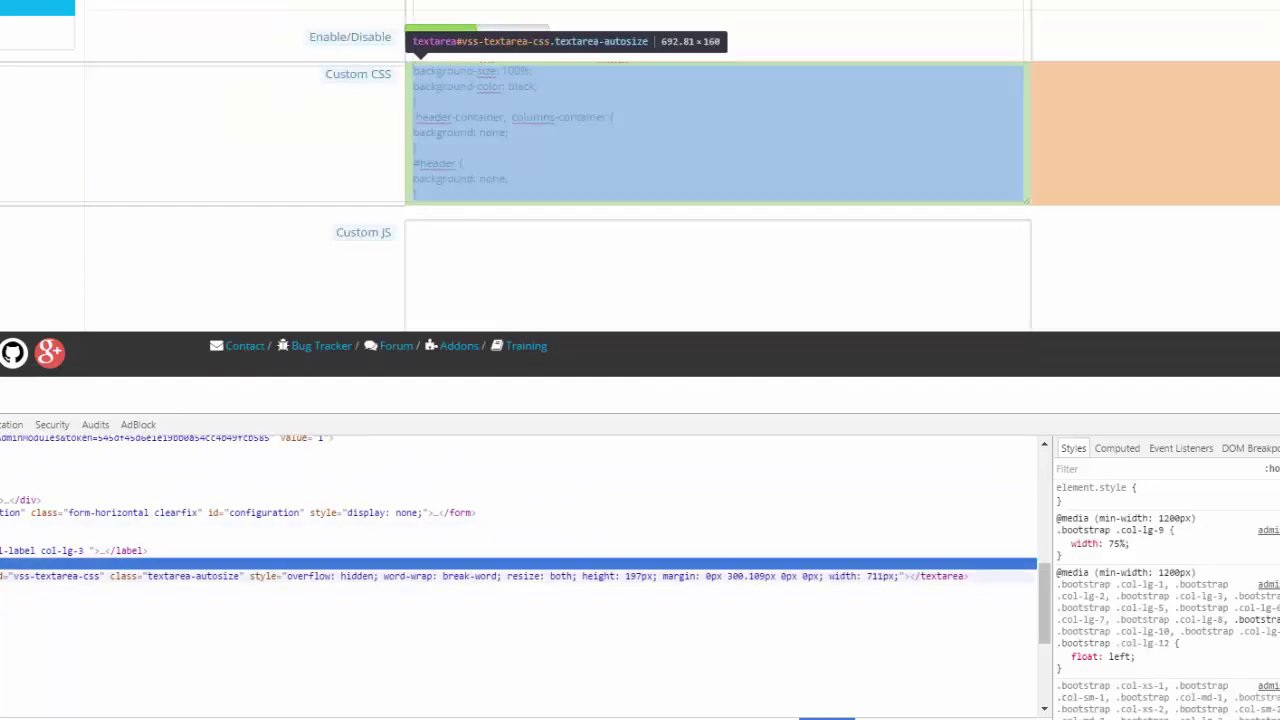
{"action": "left_click", "coordinate": [12, 578]}
{"action": "left_click", "coordinate": [1133, 537]}
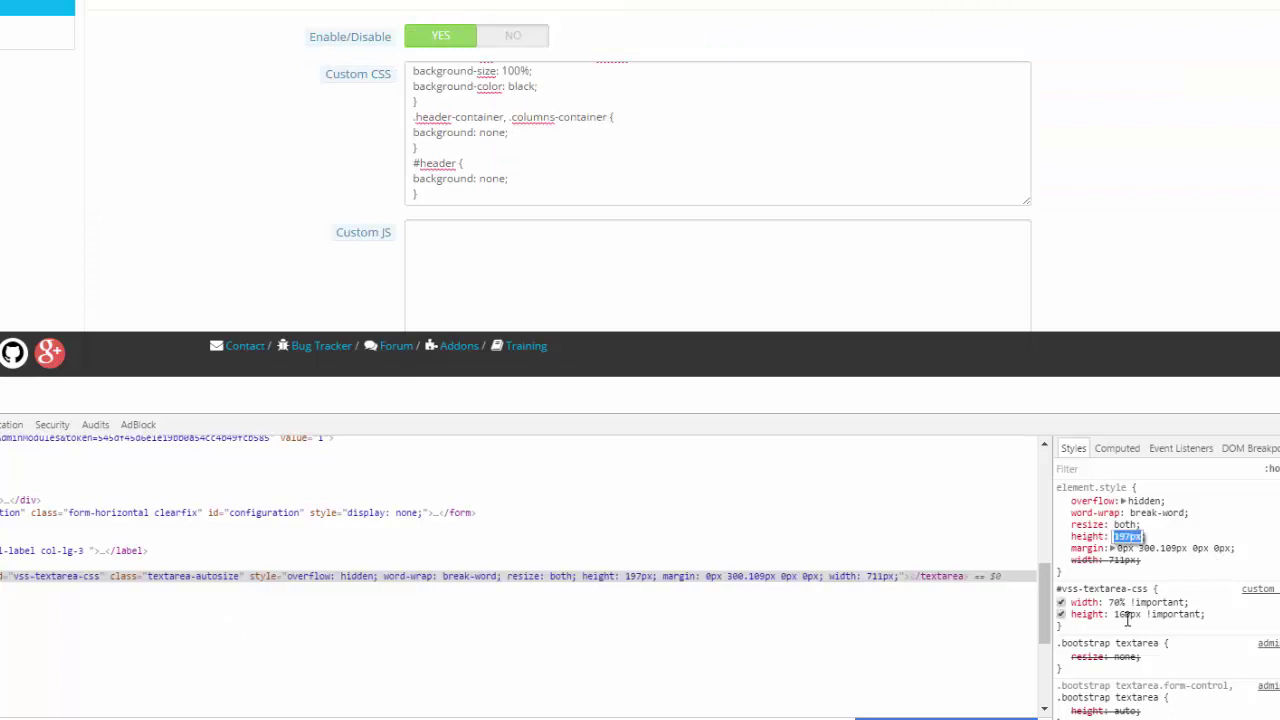
{"action": "left_click", "coordinate": [1062, 614]}
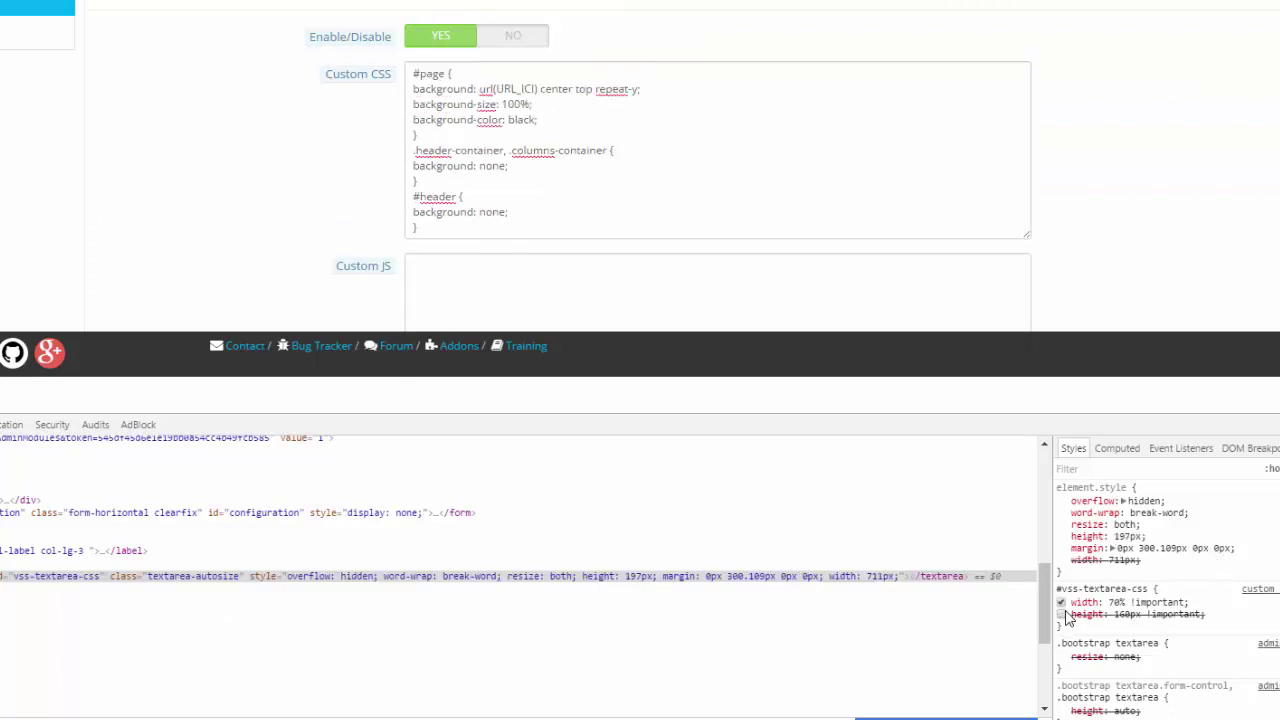
Step: Set the Custom CSS text area's inline height to 597px and close the developer tools
{"action": "left_click", "coordinate": [1128, 537]}
{"action": "key", "text": "Left"}
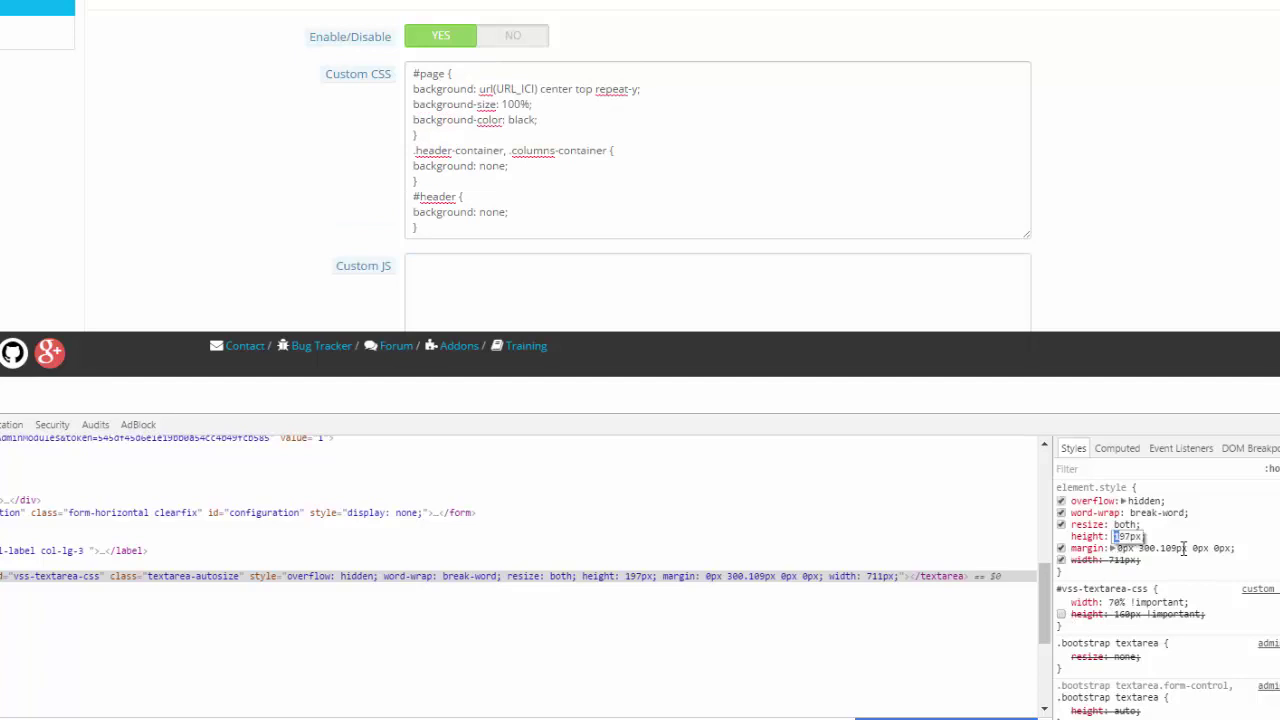
{"action": "type", "text": "5"}
{"action": "key", "text": "Return"}
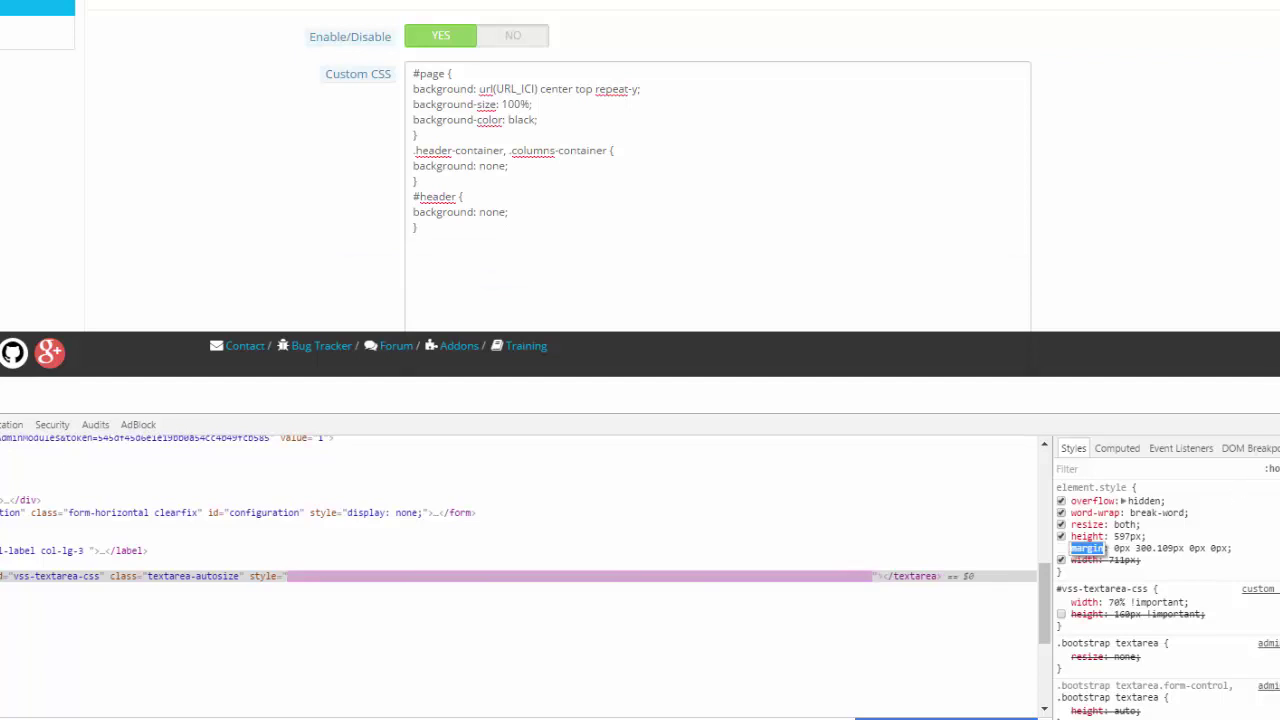
{"action": "key", "text": "F12"}
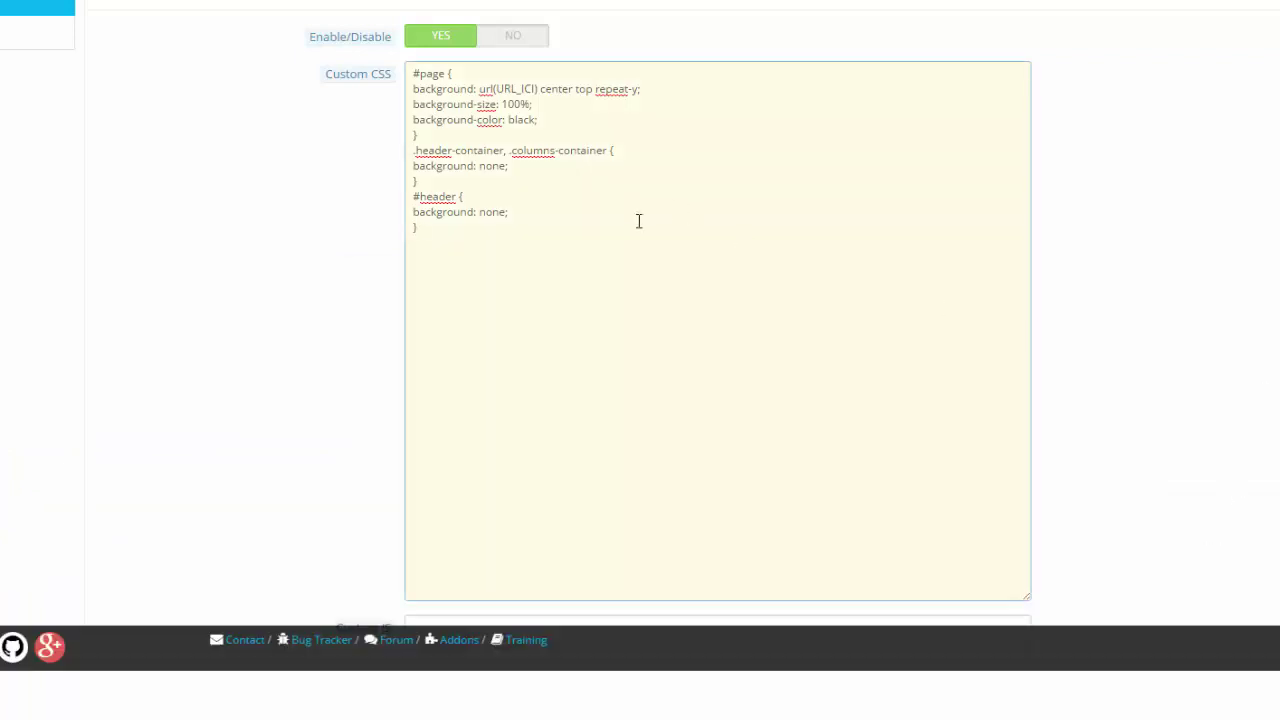
Step: Review the #page background, container and header rules in the enlarged Custom CSS field, line by line
{"action": "key", "text": "ctrl+a"}
{"action": "scroll", "coordinate": [625, 323], "scroll_direction": "down", "scroll_amount": 3}
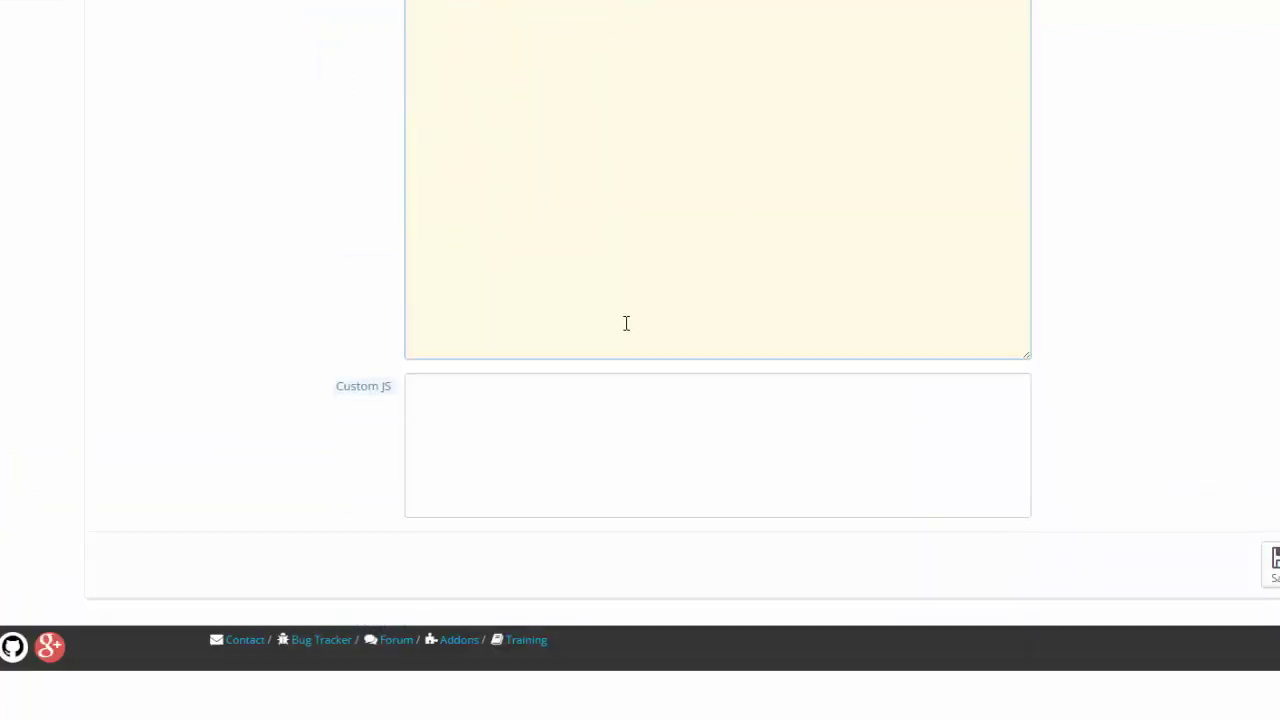
{"action": "scroll", "coordinate": [626, 323], "scroll_direction": "up", "scroll_amount": 3}
{"action": "left_click", "coordinate": [576, 282]}
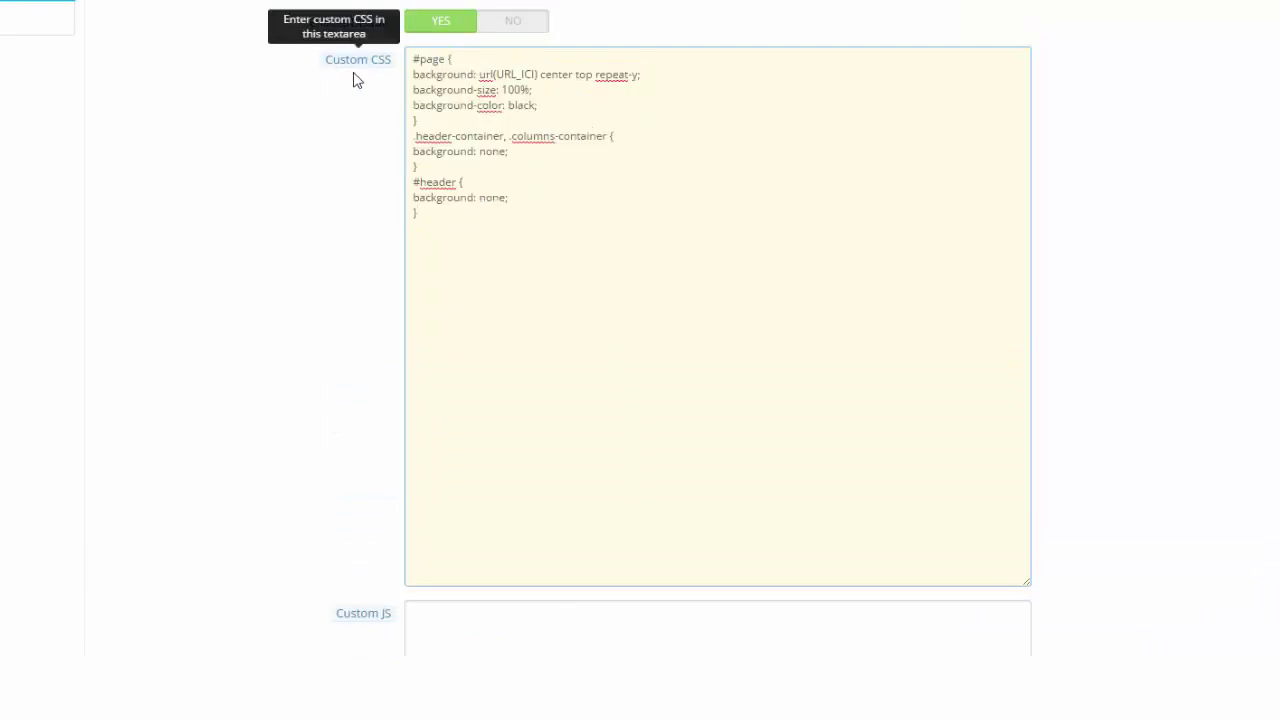
{"action": "scroll", "coordinate": [450, 300], "scroll_direction": "down", "scroll_amount": 3}
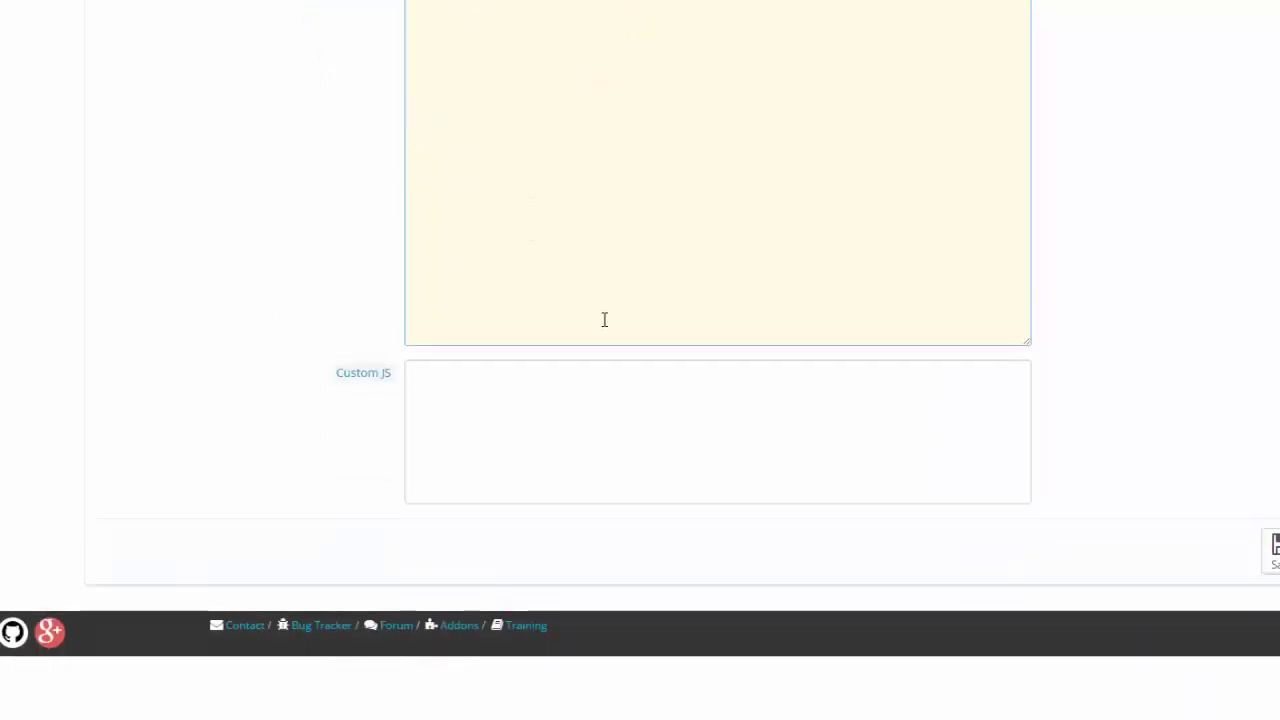
{"action": "scroll", "coordinate": [603, 320], "scroll_direction": "up", "scroll_amount": 3}
{"action": "left_click_drag", "start_coordinate": [410, 59], "coordinate": [595, 78]}
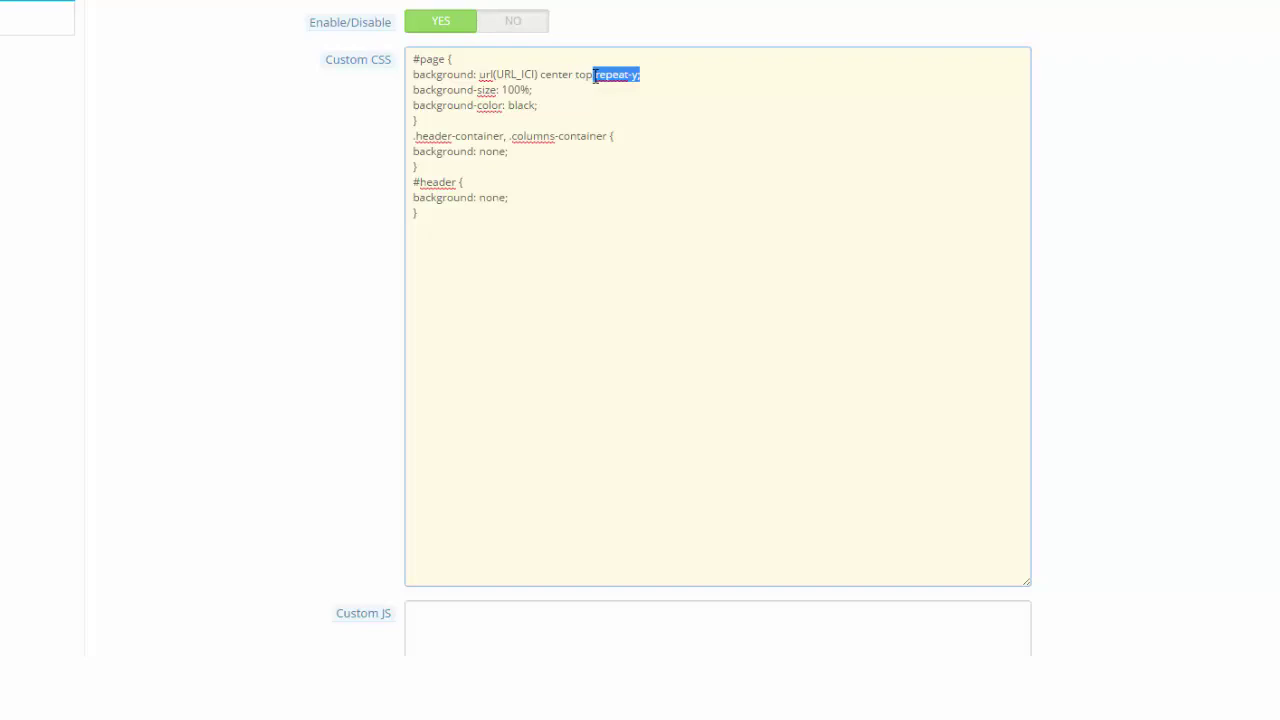
{"action": "left_click", "coordinate": [643, 90]}
{"action": "left_click_drag", "start_coordinate": [407, 89], "coordinate": [550, 111]}
{"action": "left_click", "coordinate": [565, 116]}
{"action": "left_click_drag", "start_coordinate": [432, 135], "coordinate": [575, 151]}
{"action": "left_click", "coordinate": [561, 158]}
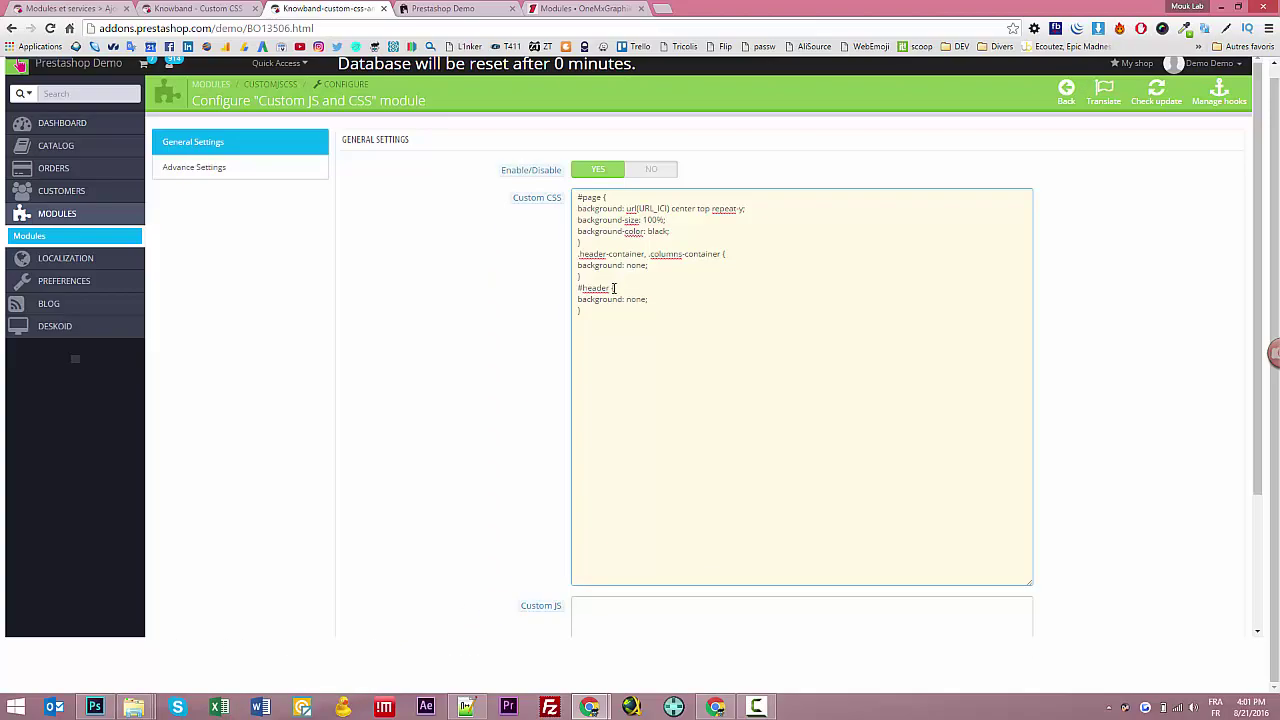
Step: Look at the demo storefront's header and page background, and return to the module's configuration
{"action": "left_click", "coordinate": [421, 10]}
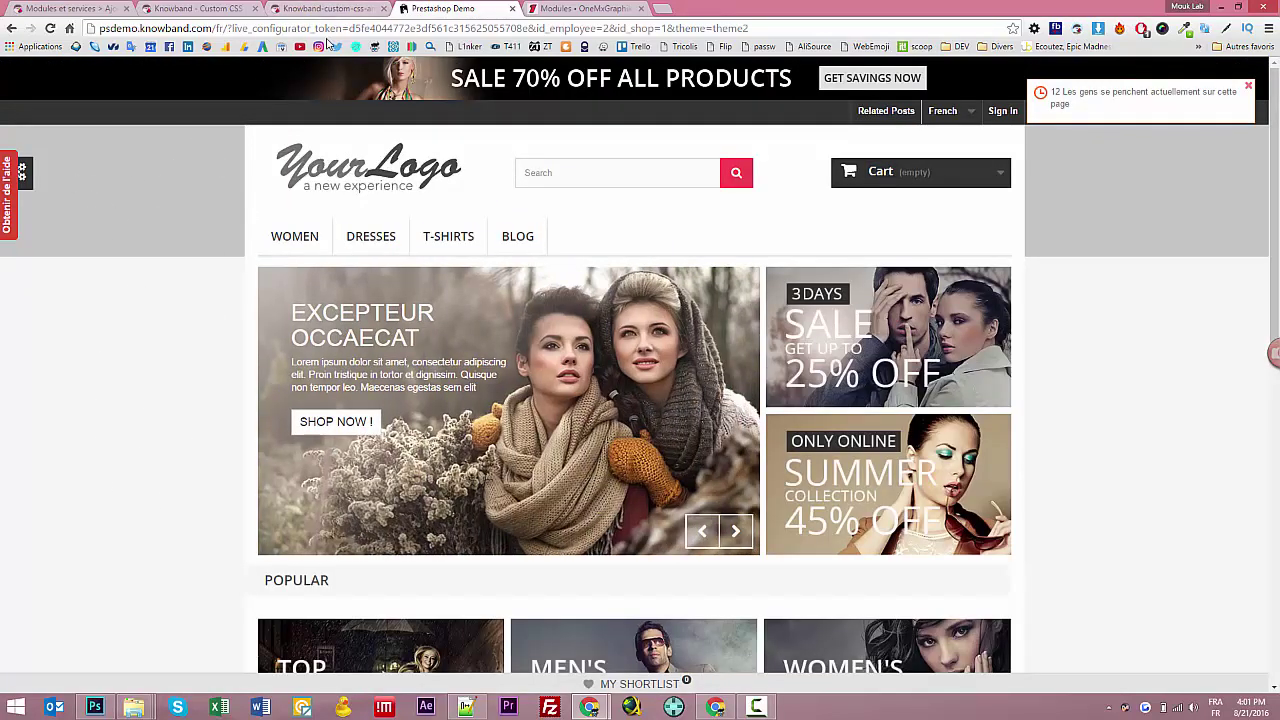
{"action": "left_click", "coordinate": [588, 10]}
{"action": "left_click", "coordinate": [457, 7]}
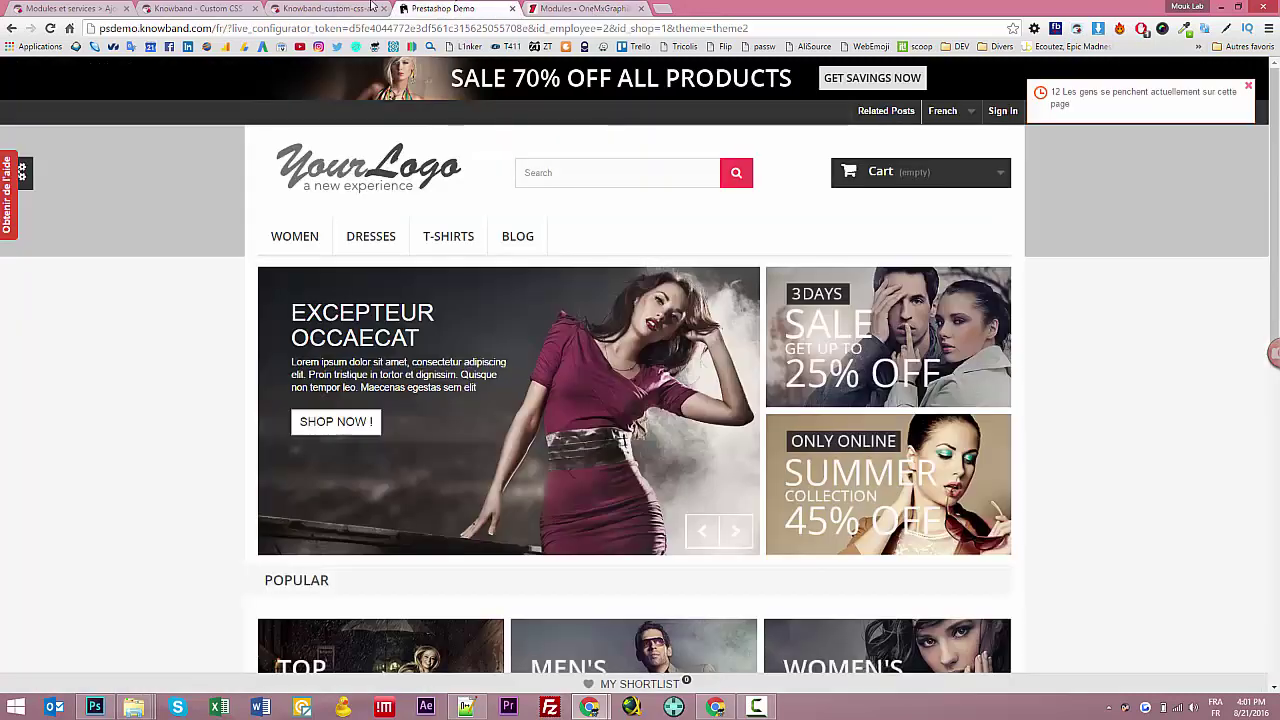
{"action": "left_click", "coordinate": [313, 7]}
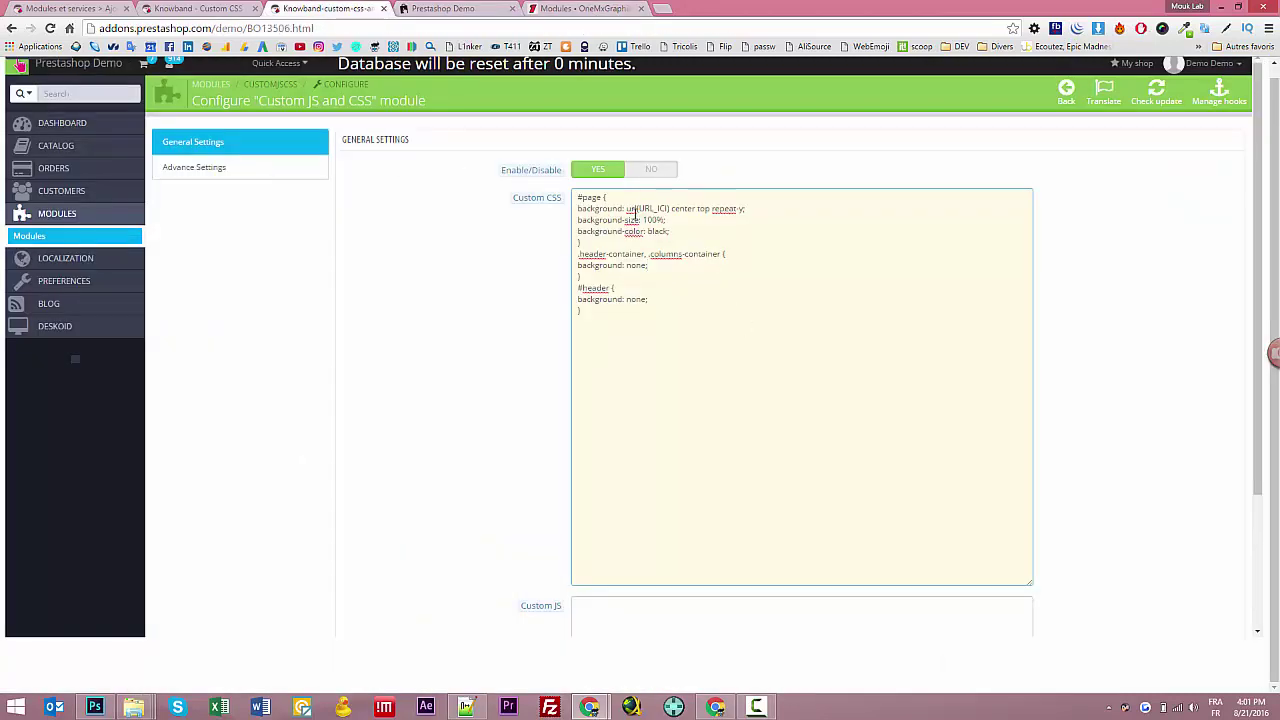
Step: Search Google Images for "coucher de soleil" in a new browser tab
{"action": "left_click", "coordinate": [665, 10]}
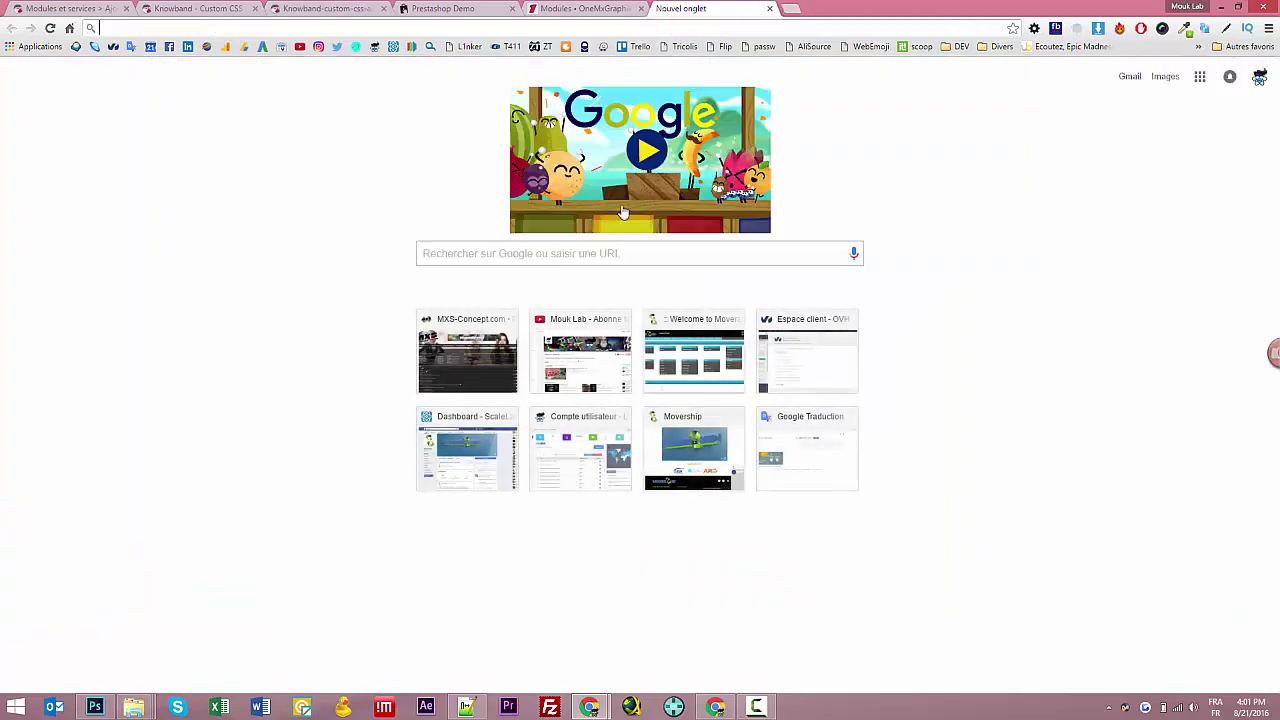
{"action": "left_click", "coordinate": [580, 255]}
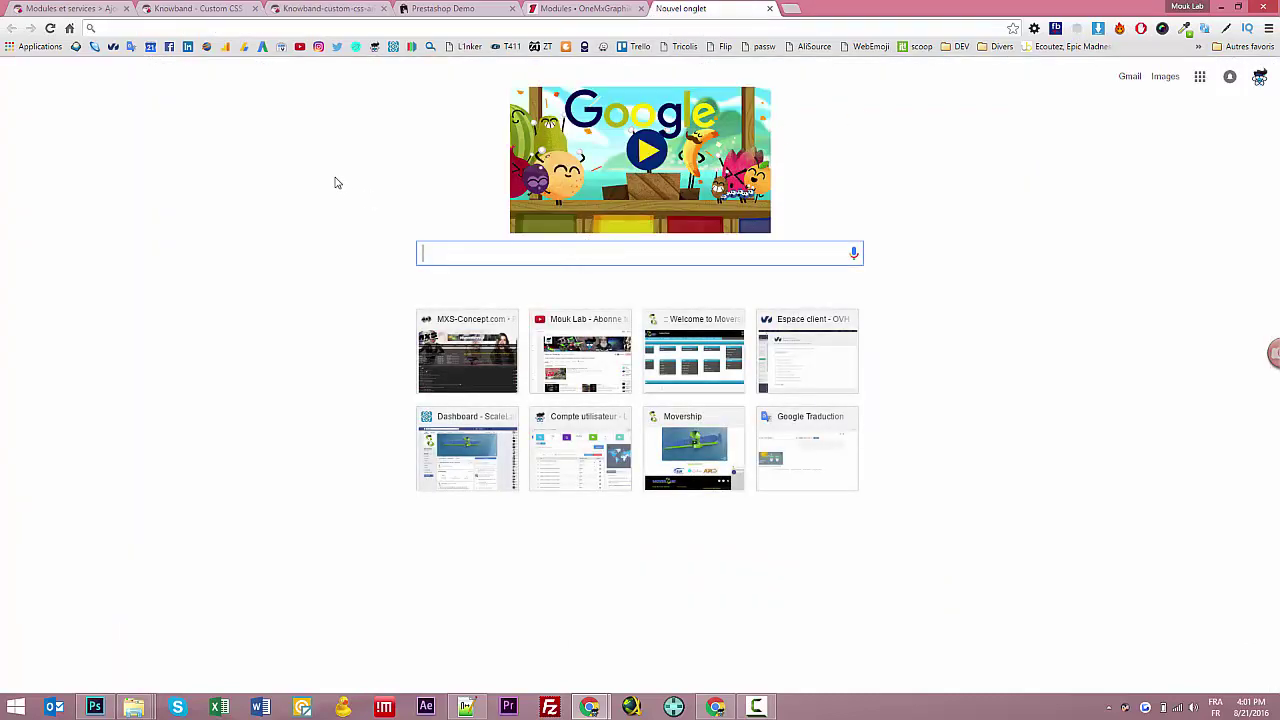
{"action": "type", "text": "c"}
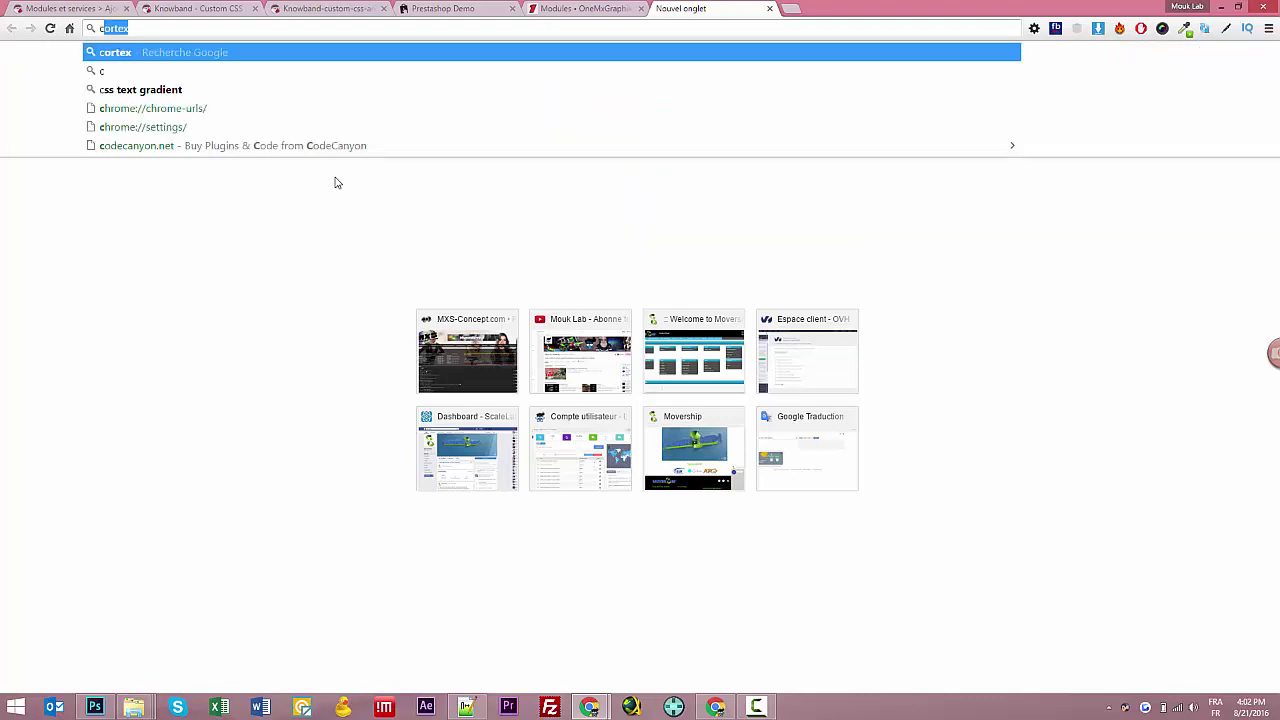
{"action": "type", "text": "oucher de soleil"}
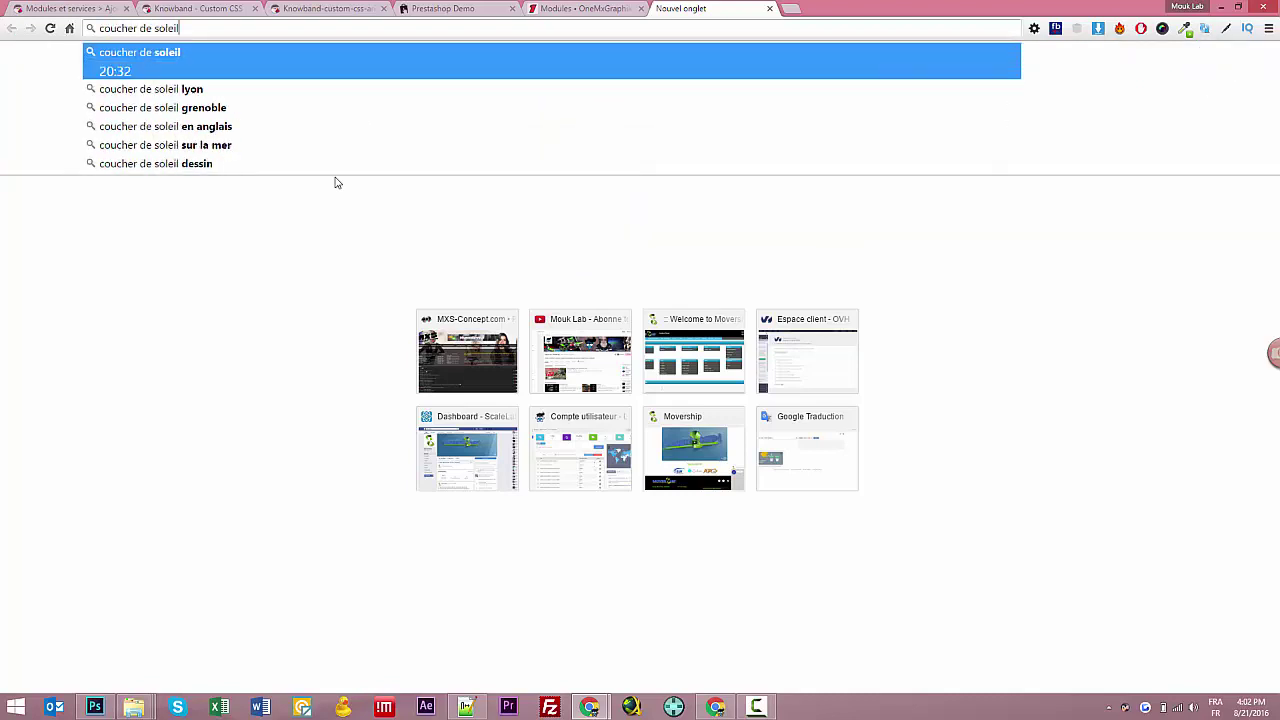
{"action": "key", "text": "Return"}
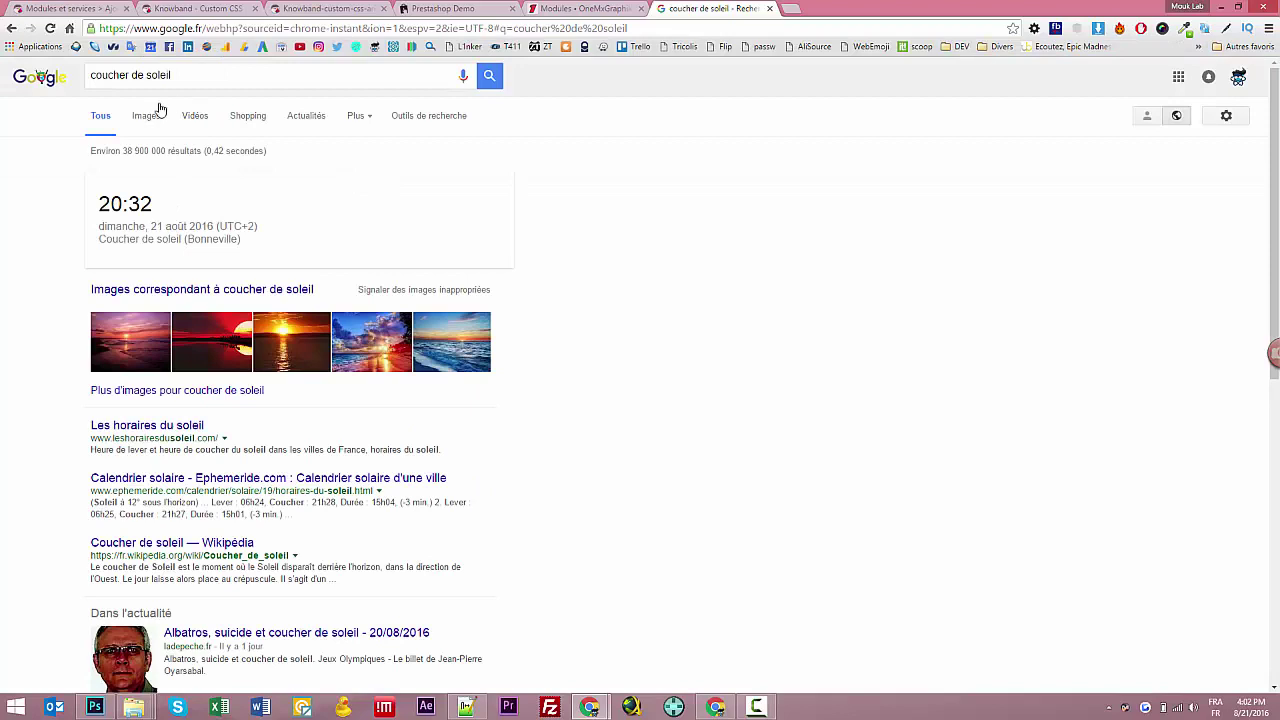
{"action": "left_click", "coordinate": [145, 116]}
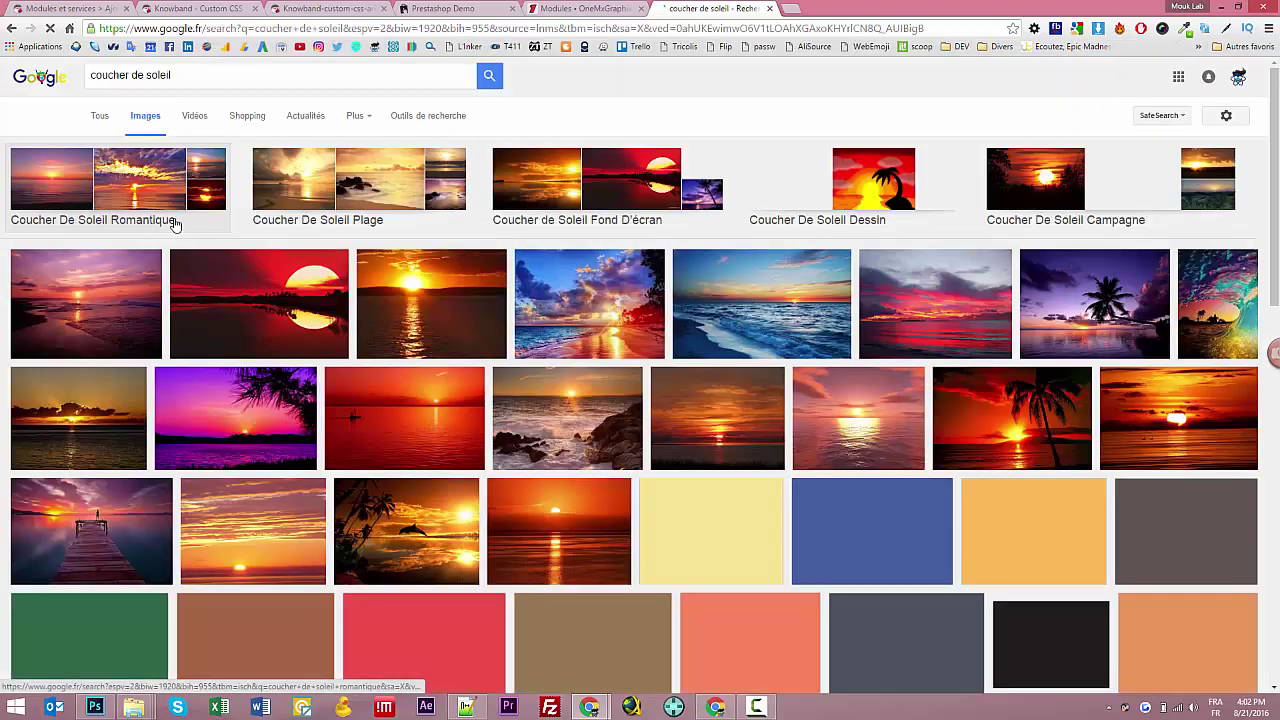
Step: Filter the sunset image results to sizes larger than 2272 × 1704 (4 Mpx)
{"action": "left_click", "coordinate": [428, 116]}
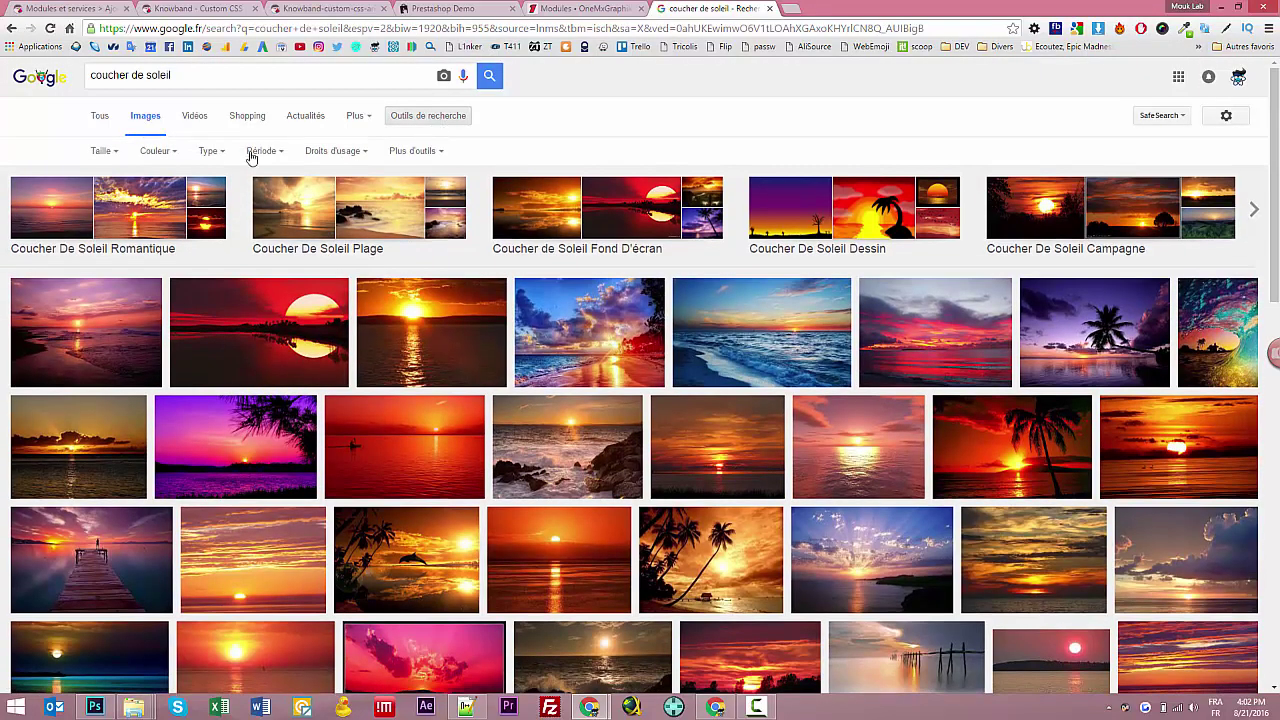
{"action": "left_click", "coordinate": [103, 150]}
{"action": "mouse_move", "coordinate": [174, 245]}
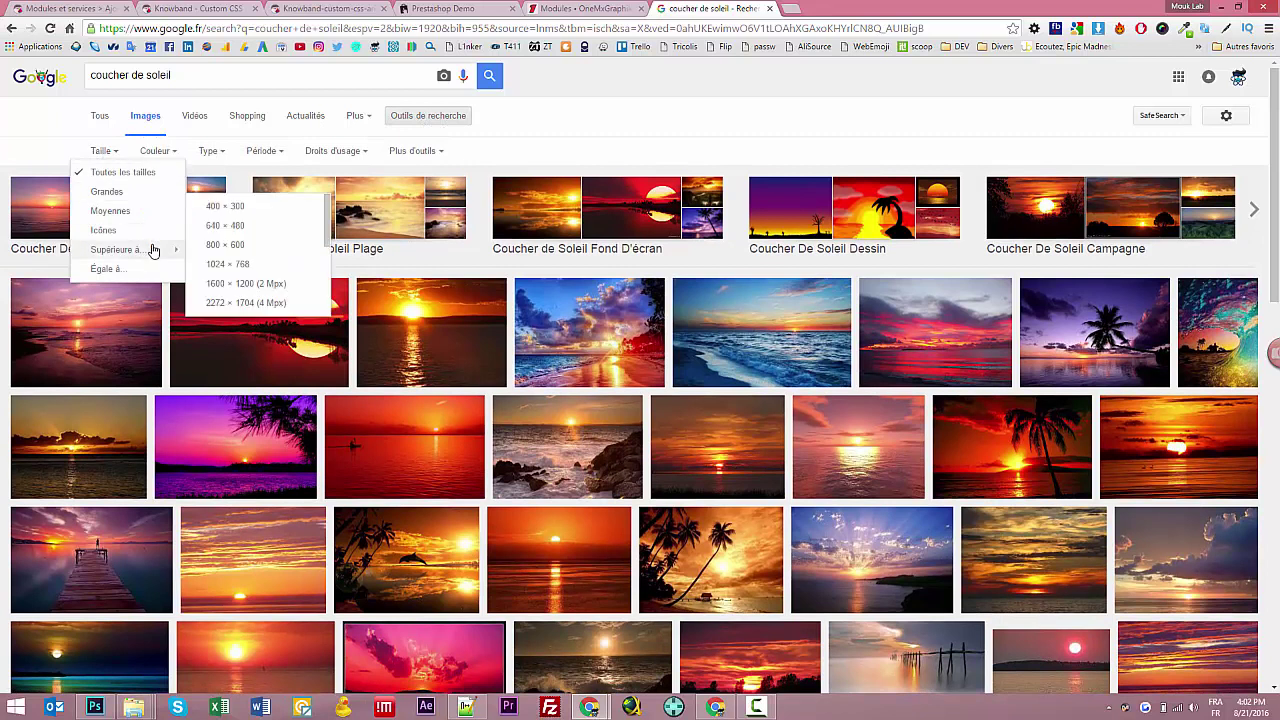
{"action": "left_click", "coordinate": [276, 303]}
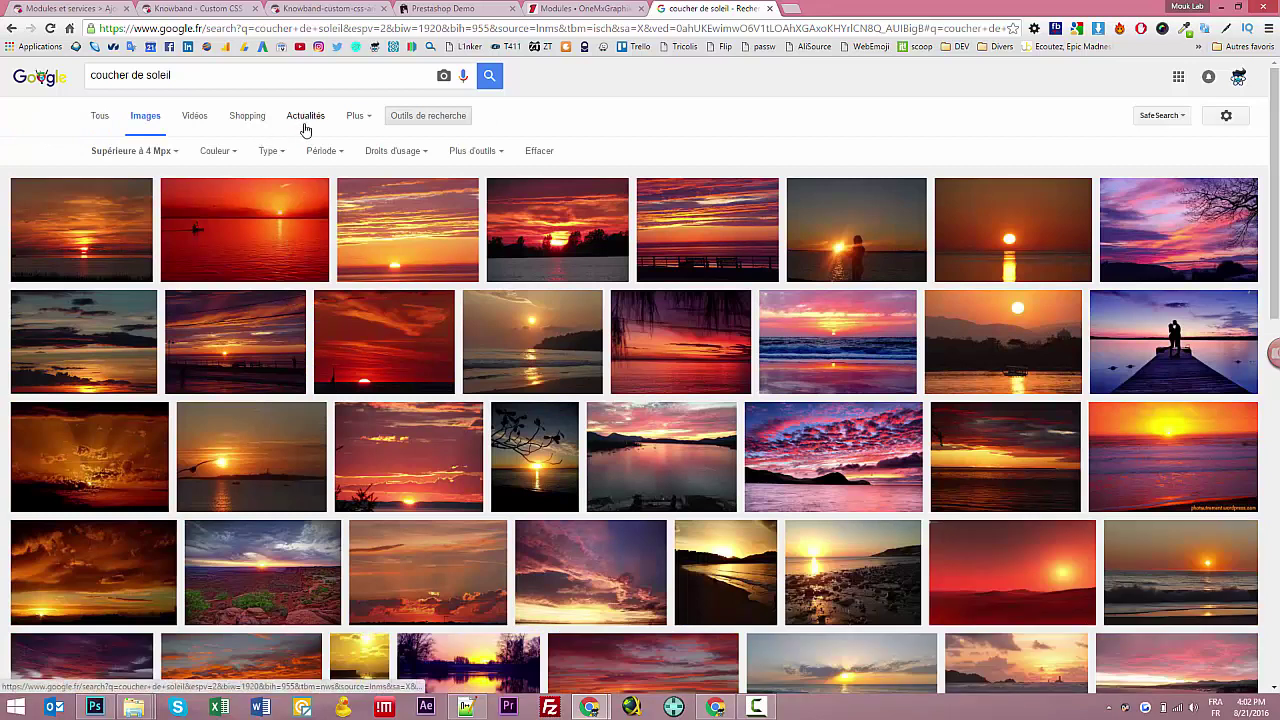
Step: Open the pink sunset image with dark hills at its full 2560 × 1600 size in its own tab, and close the results tab
{"action": "scroll", "coordinate": [318, 130], "scroll_direction": "down", "scroll_amount": 2}
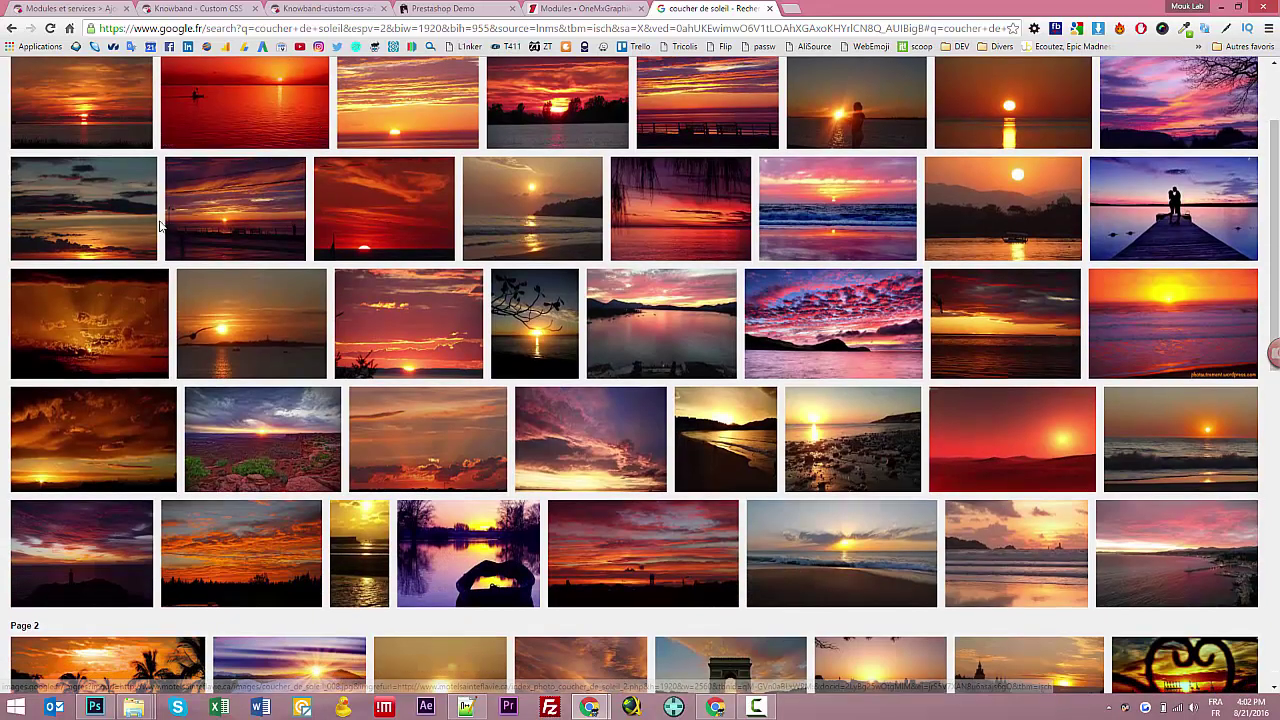
{"action": "scroll", "coordinate": [117, 287], "scroll_direction": "down", "scroll_amount": 1}
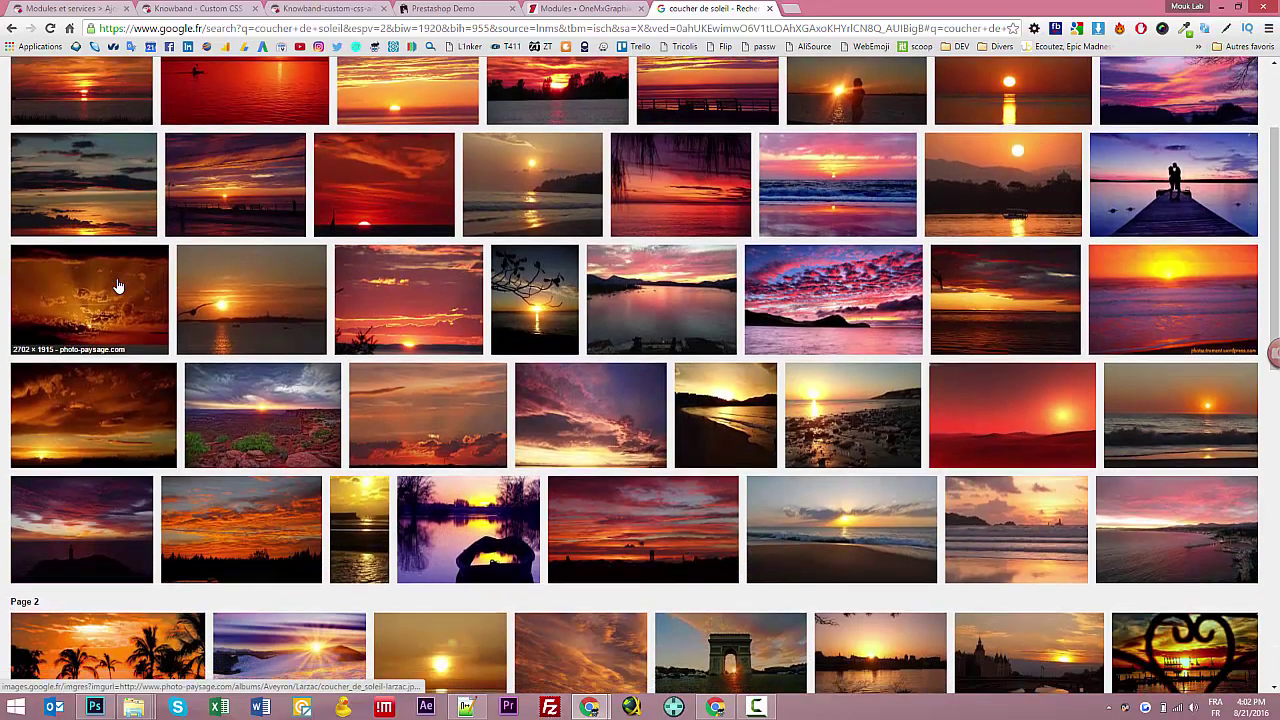
{"action": "left_click", "coordinate": [795, 237]}
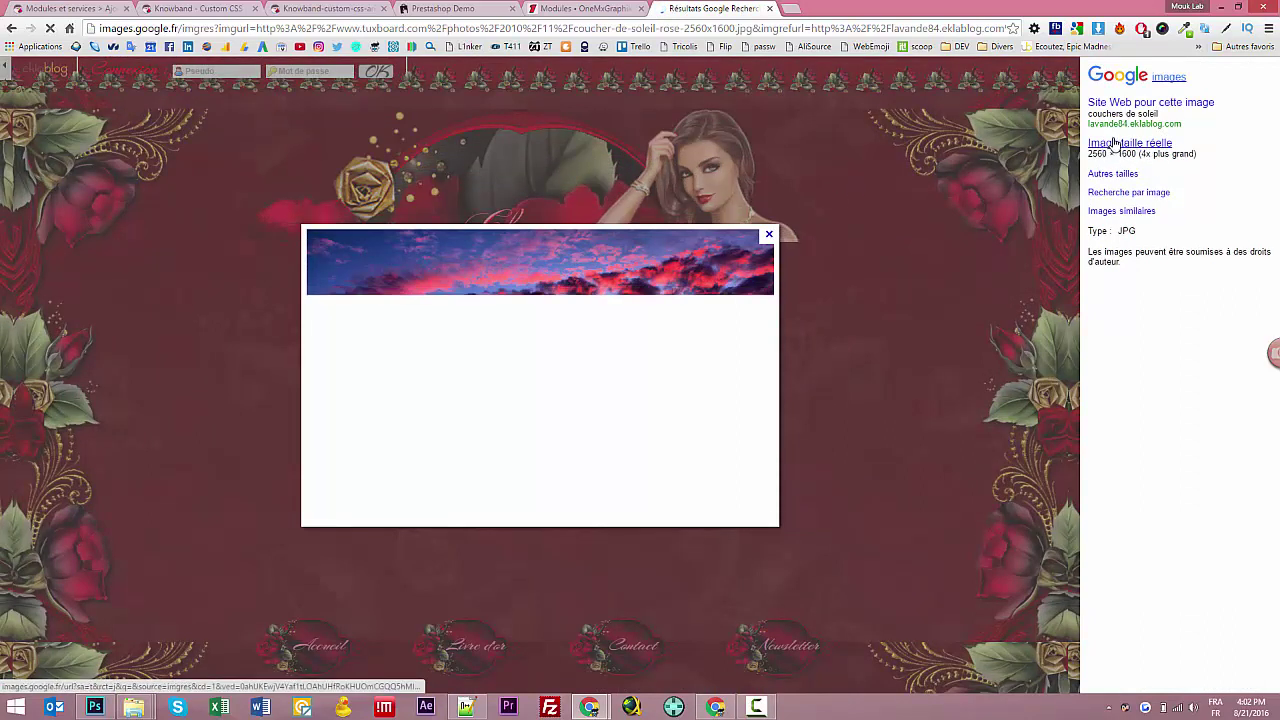
{"action": "right_click", "coordinate": [1120, 146]}
{"action": "left_click", "coordinate": [1125, 158]}
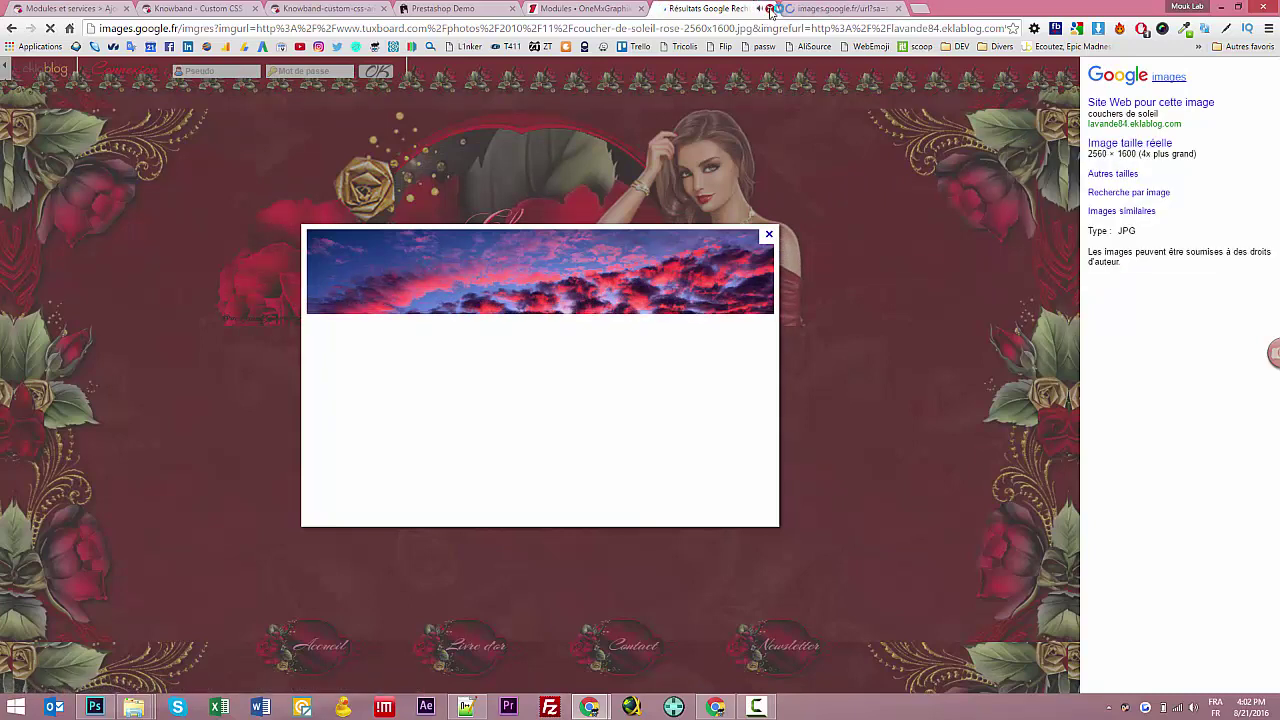
{"action": "left_click", "coordinate": [769, 9]}
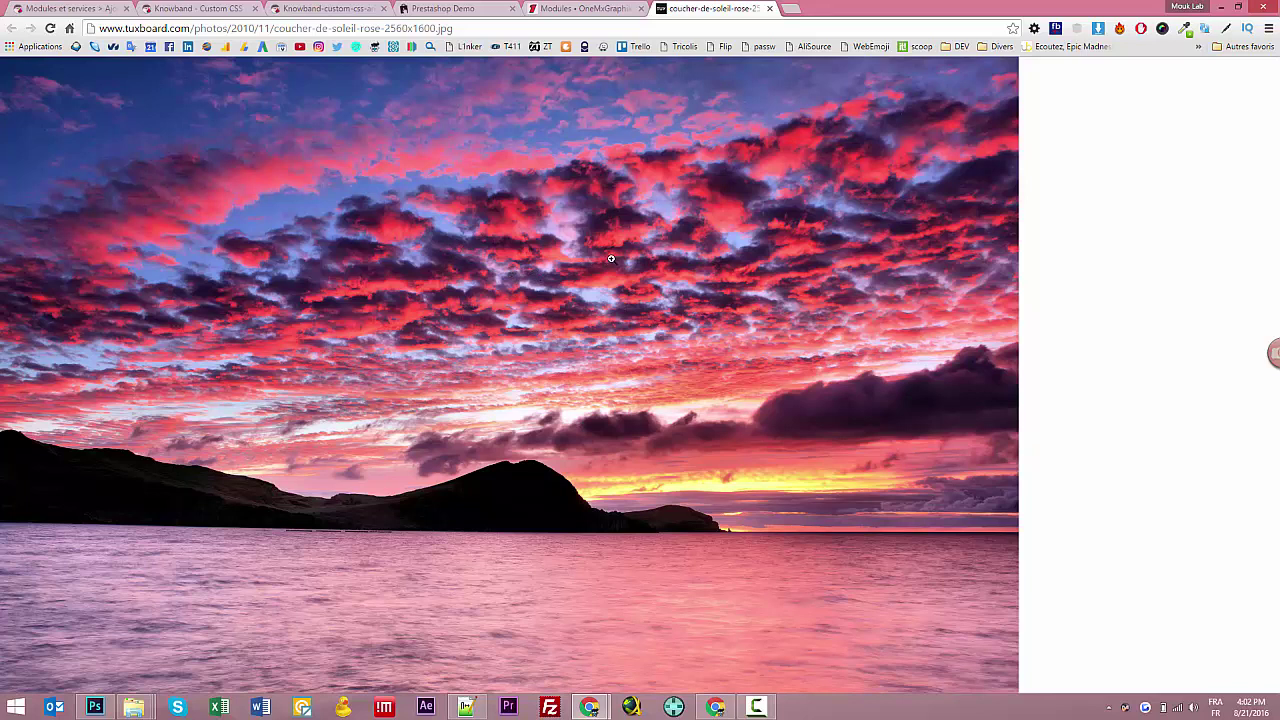
Step: Copy the image address of the full-size pink sunset picture
{"action": "left_click", "coordinate": [428, 32]}
{"action": "key", "text": "ctrl+c"}
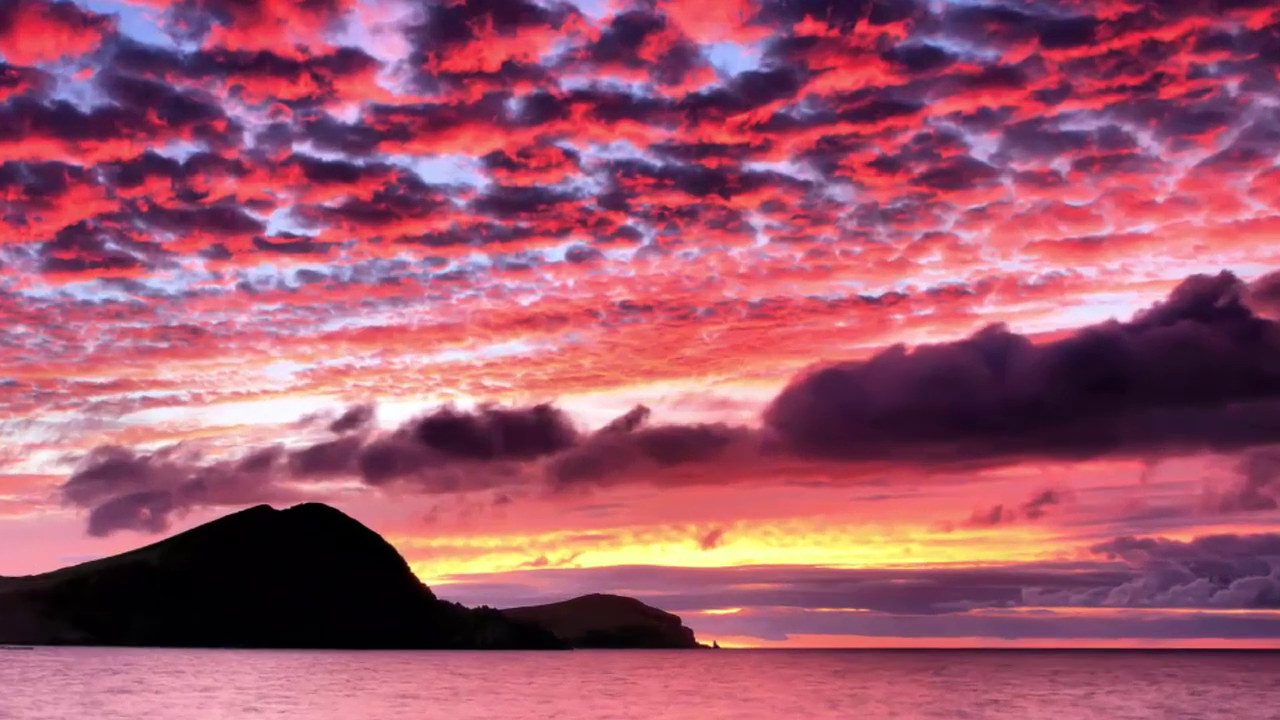
{"action": "right_click", "coordinate": [207, 238]}
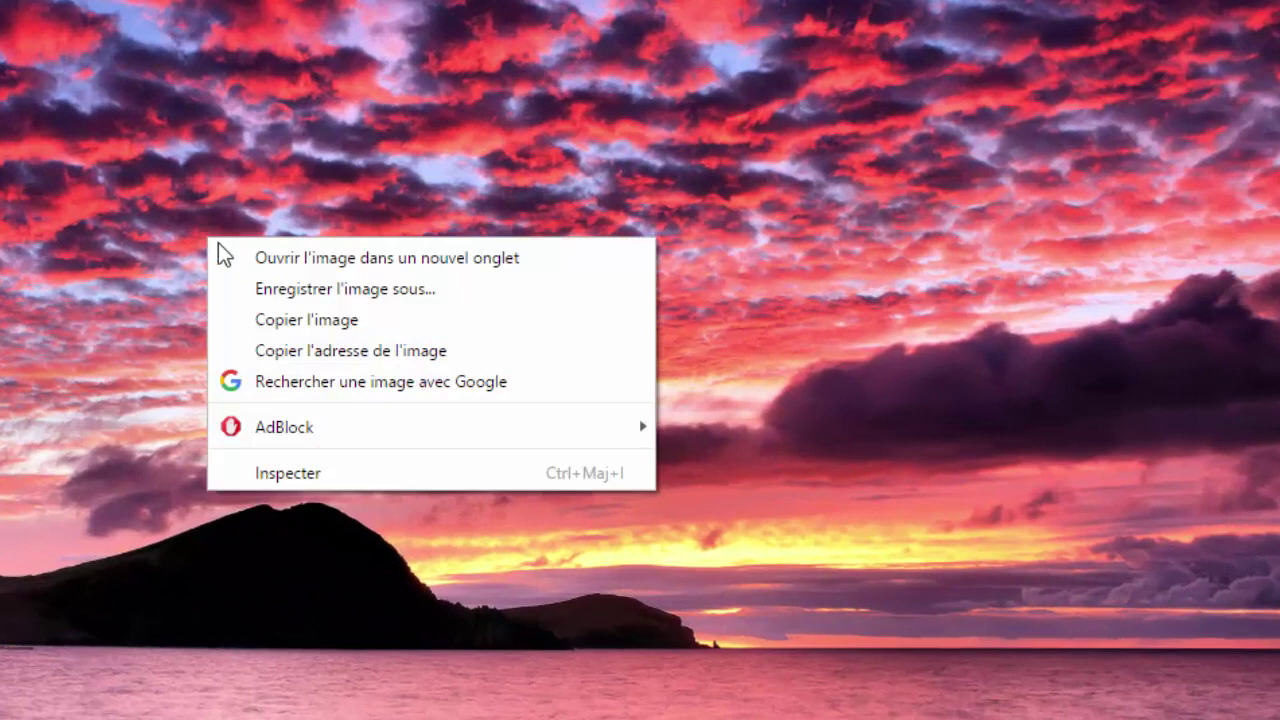
{"action": "left_click", "coordinate": [323, 350]}
Step: Replace the URL_ICI placeholder in the #page background rule of the Custom CSS field with the copied sunset image address
{"action": "left_click", "coordinate": [452, 8]}
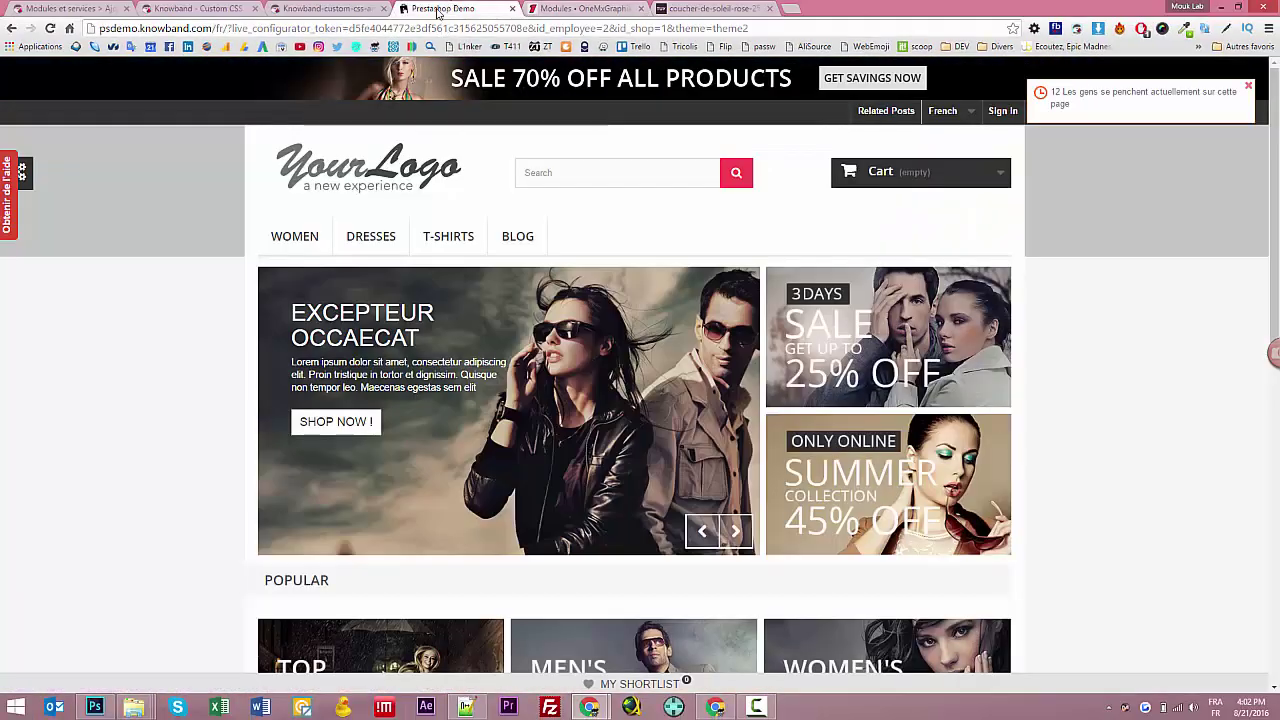
{"action": "left_click", "coordinate": [332, 8]}
{"action": "double_click", "coordinate": [652, 208]}
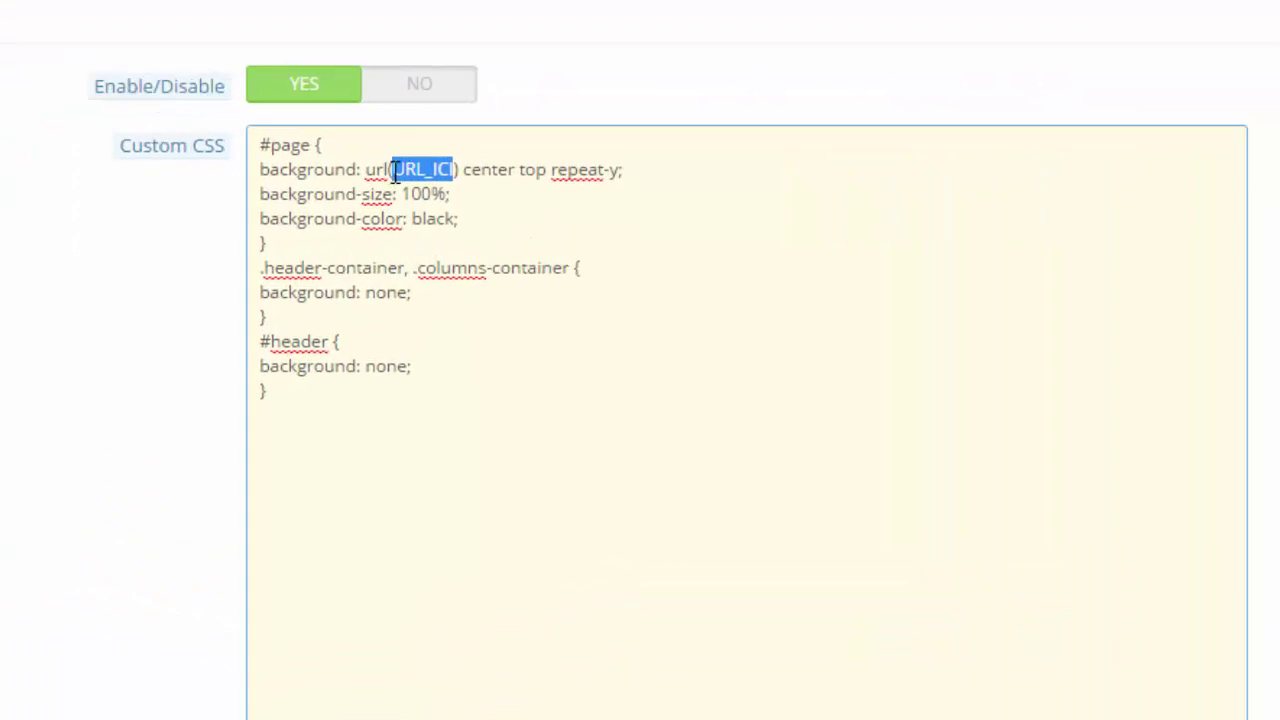
{"action": "key", "text": "ctrl+v"}
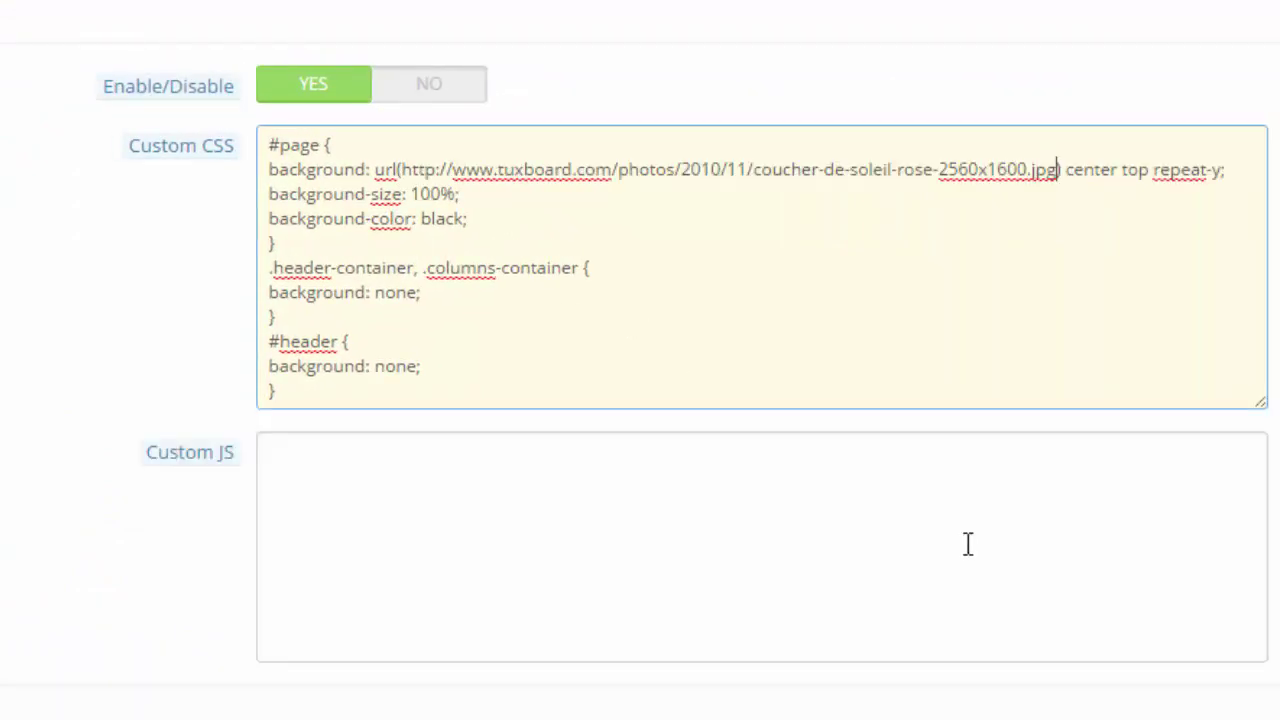
{"action": "type", "text": "'"}
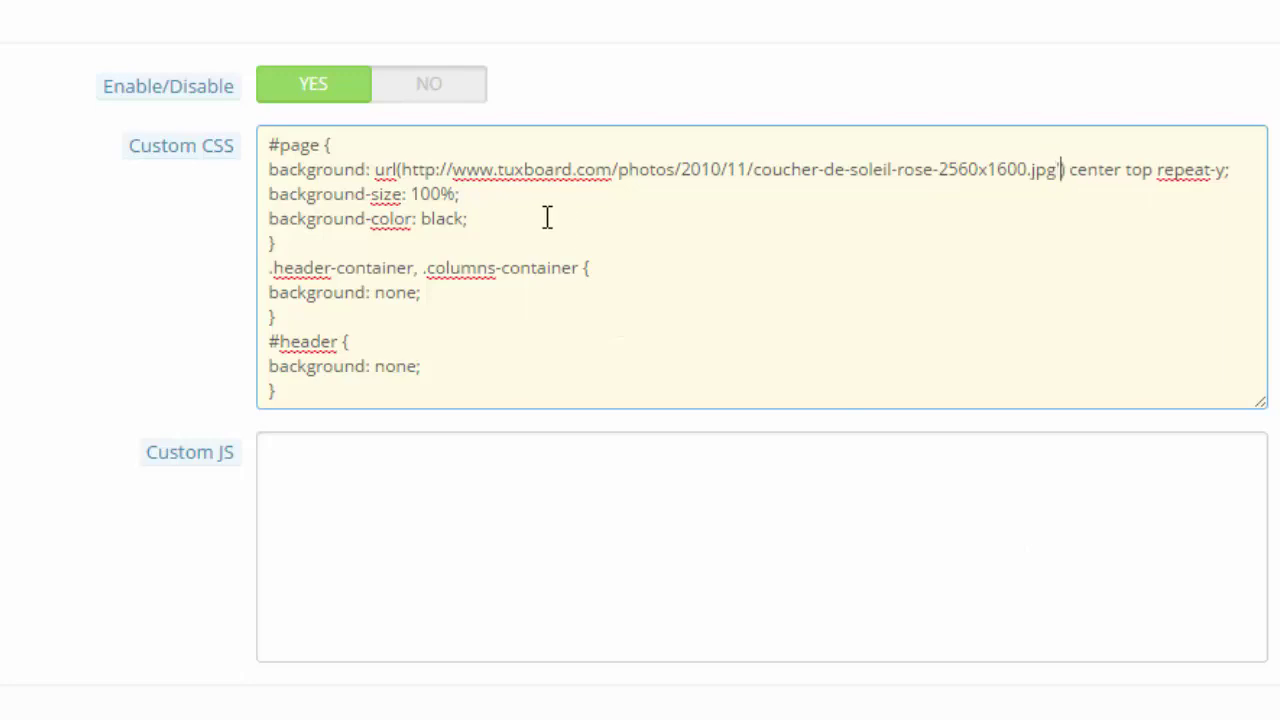
{"action": "key", "text": "BackSpace"}
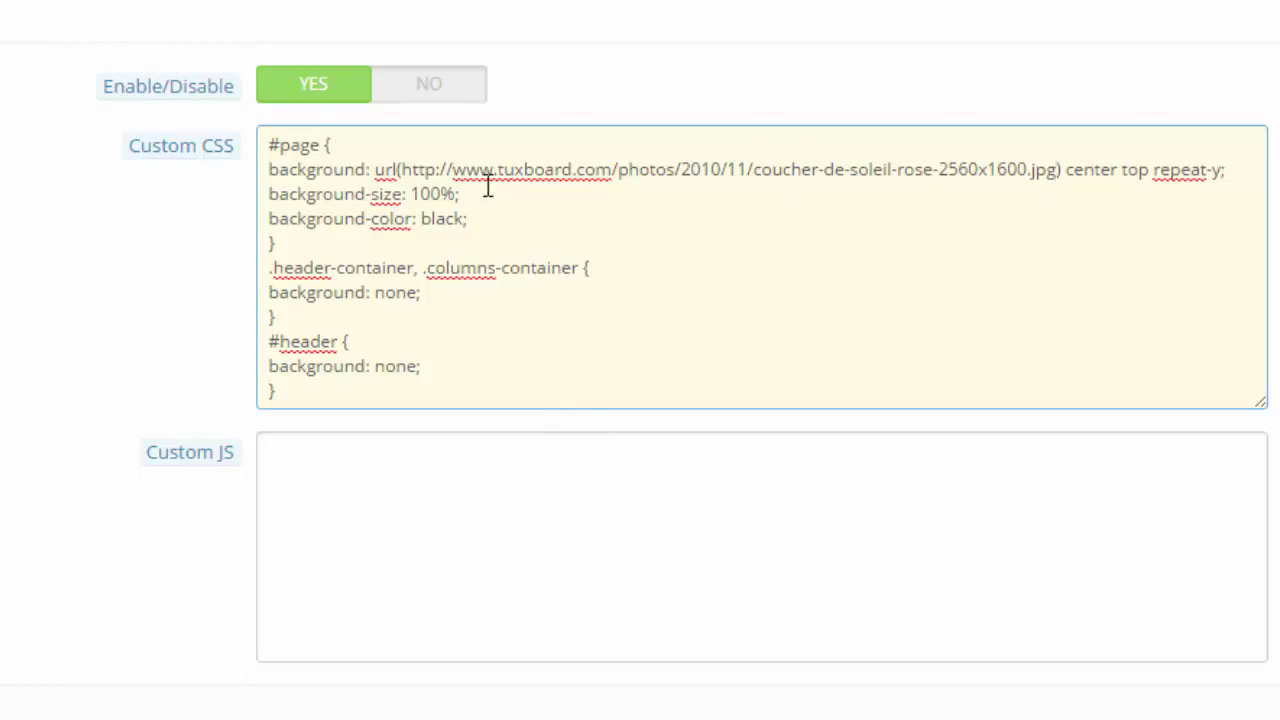
{"action": "left_click", "coordinate": [1057, 152]}
{"action": "left_click", "coordinate": [402, 169]}
{"action": "type", "text": "'"}
{"action": "type", "text": "'"}
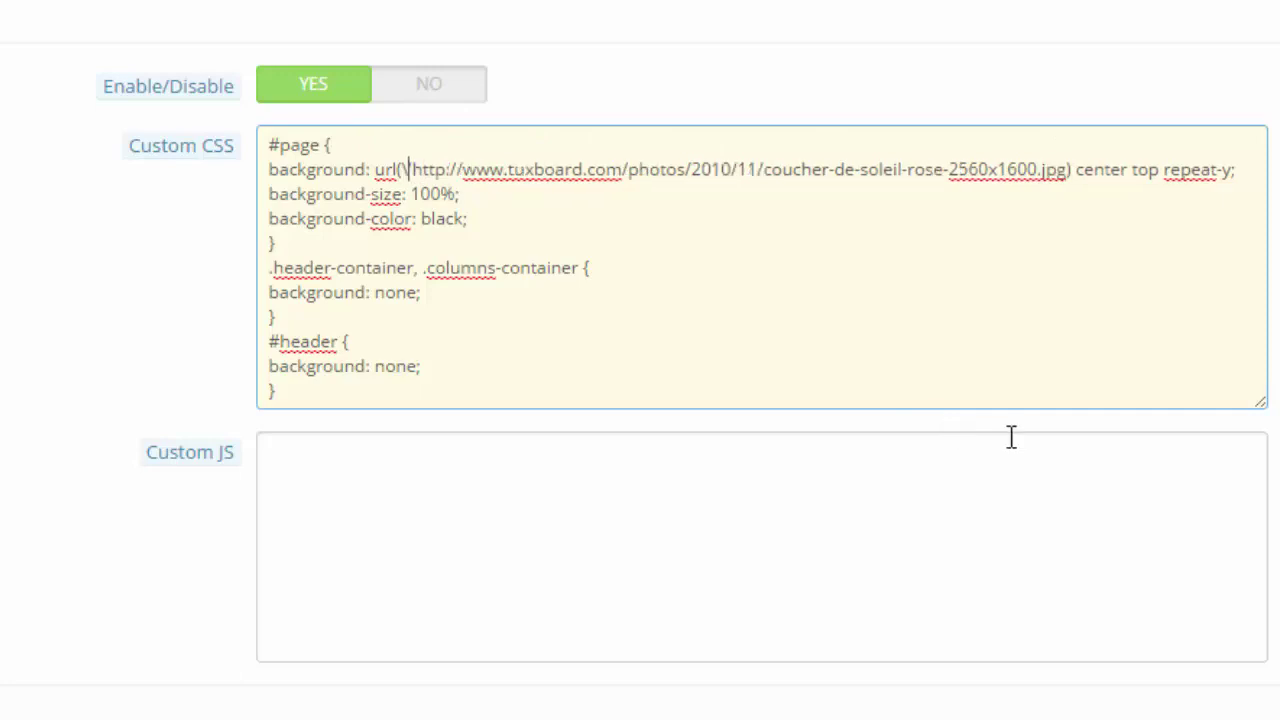
{"action": "key", "text": "BackSpace"}
{"action": "key", "text": "BackSpace"}
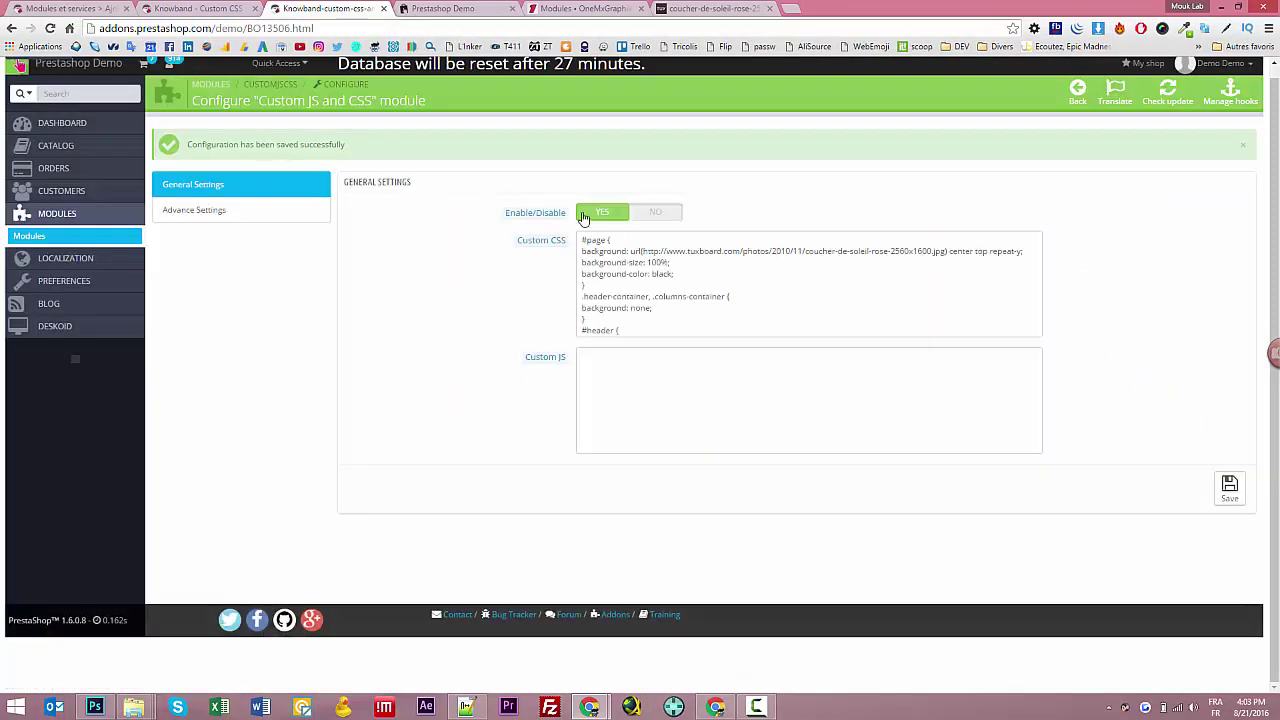
Step: Reload the PrestaShop demo storefront and review the sunset background from the header down to the footer
{"action": "left_click", "coordinate": [455, 8]}
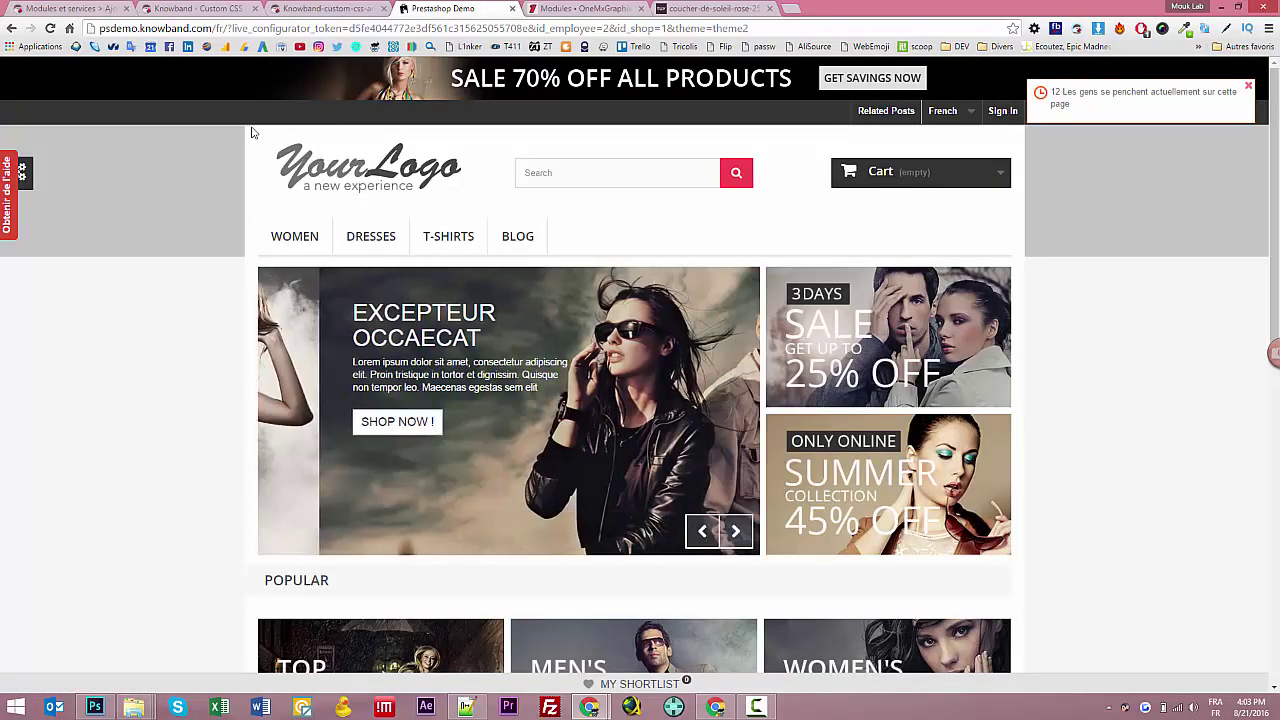
{"action": "left_click", "coordinate": [50, 28]}
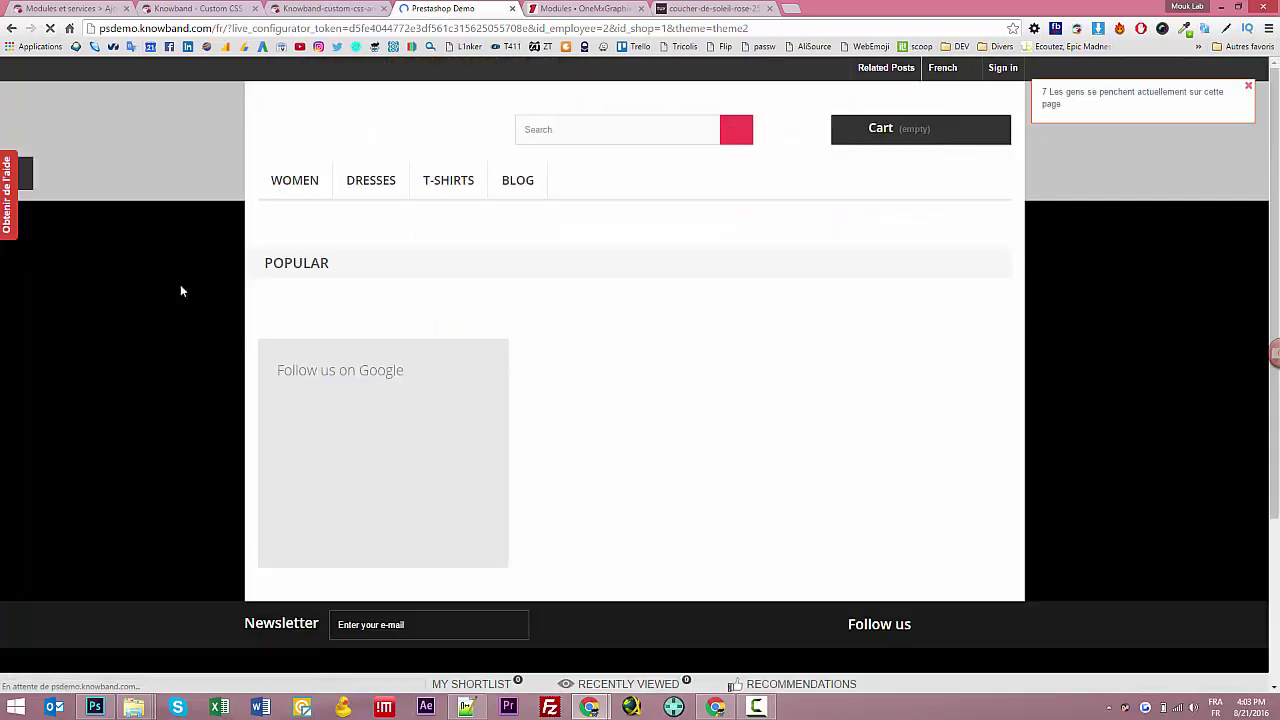
{"action": "scroll", "coordinate": [170, 328], "scroll_direction": "down", "scroll_amount": 9}
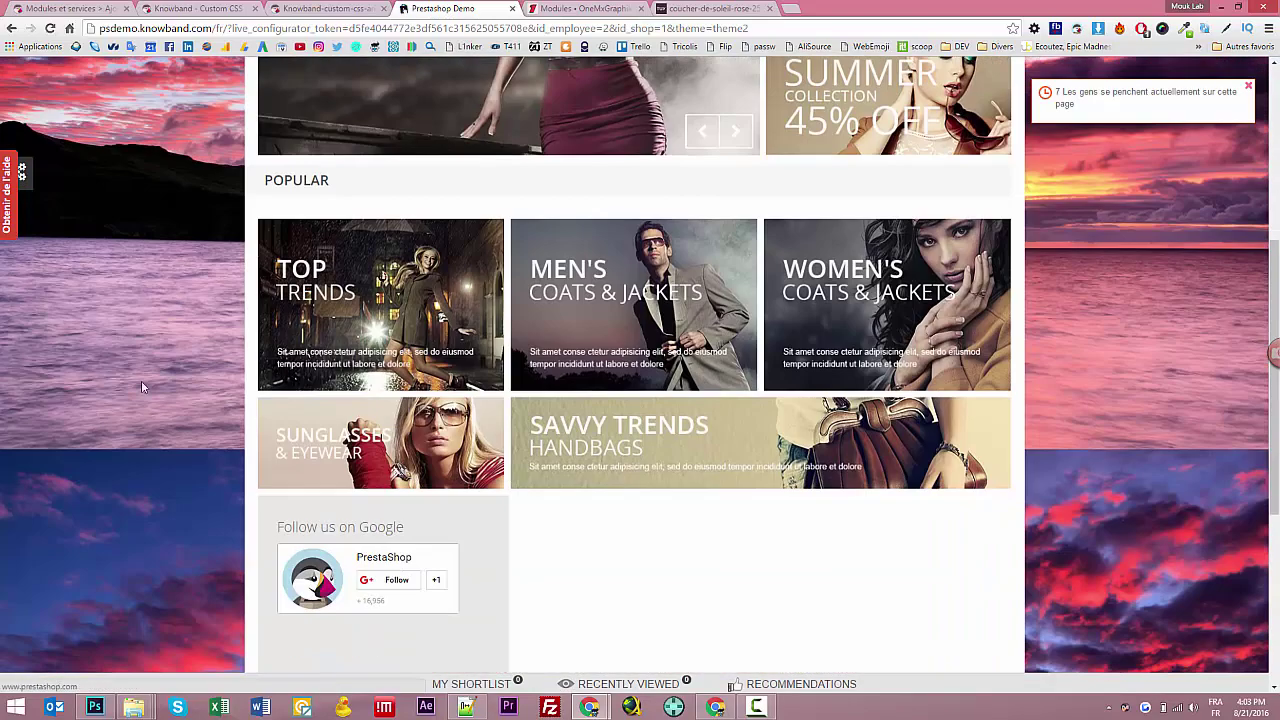
{"action": "scroll", "coordinate": [100, 350], "scroll_direction": "up", "scroll_amount": 4}
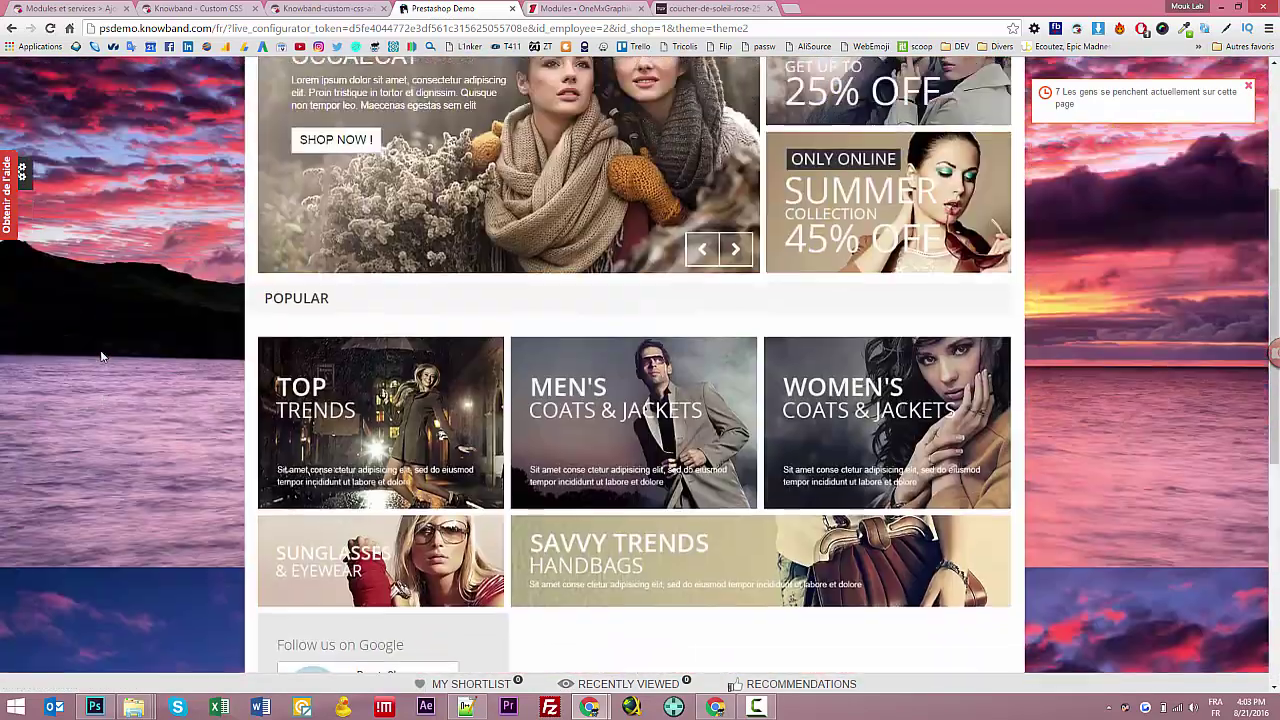
{"action": "scroll", "coordinate": [100, 350], "scroll_direction": "down", "scroll_amount": 4}
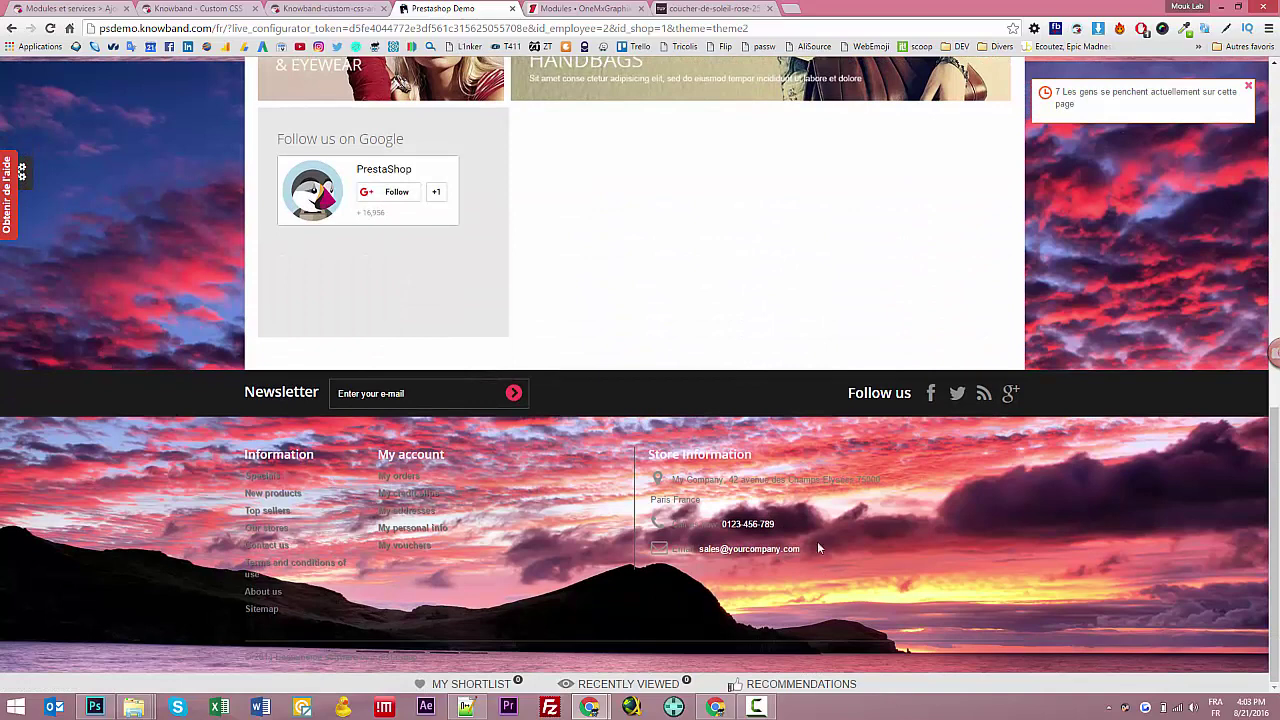
{"action": "scroll", "coordinate": [350, 315], "scroll_direction": "up", "scroll_amount": 10}
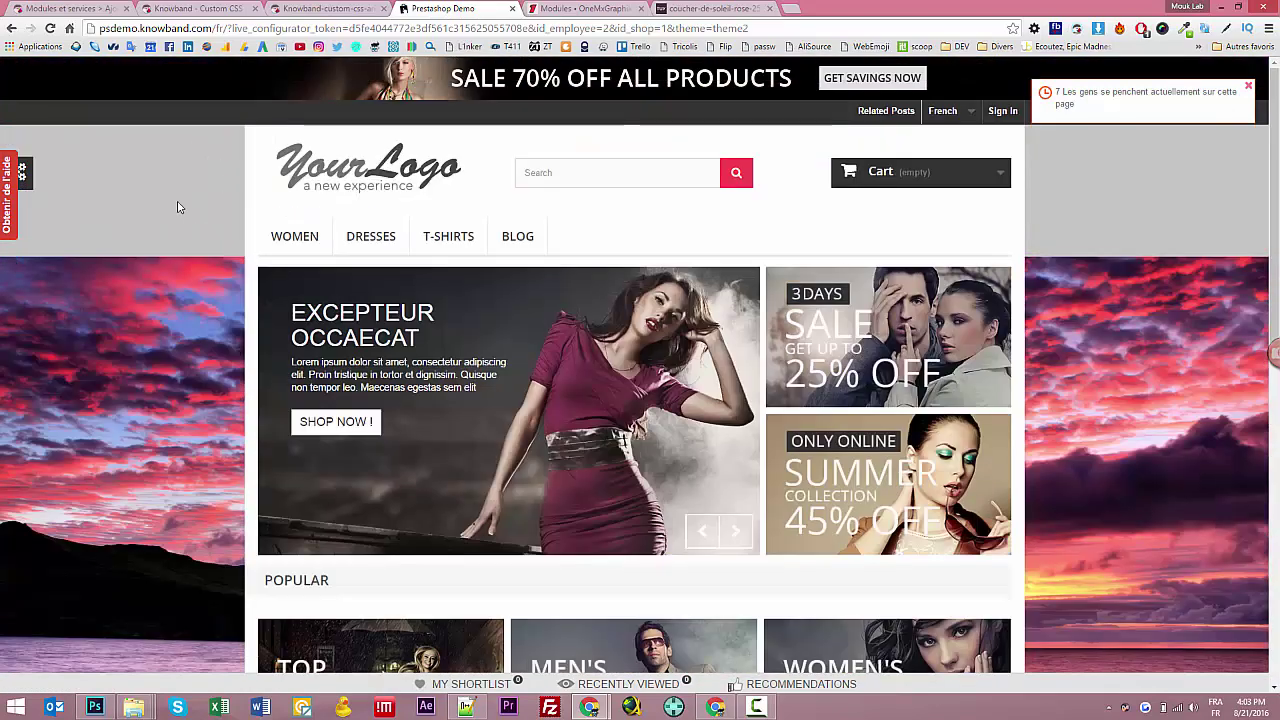
Step: Inspect the grey band behind the storefront's header and copy the CSS selector of its div
{"action": "right_click", "coordinate": [175, 208]}
{"action": "left_click", "coordinate": [210, 379]}
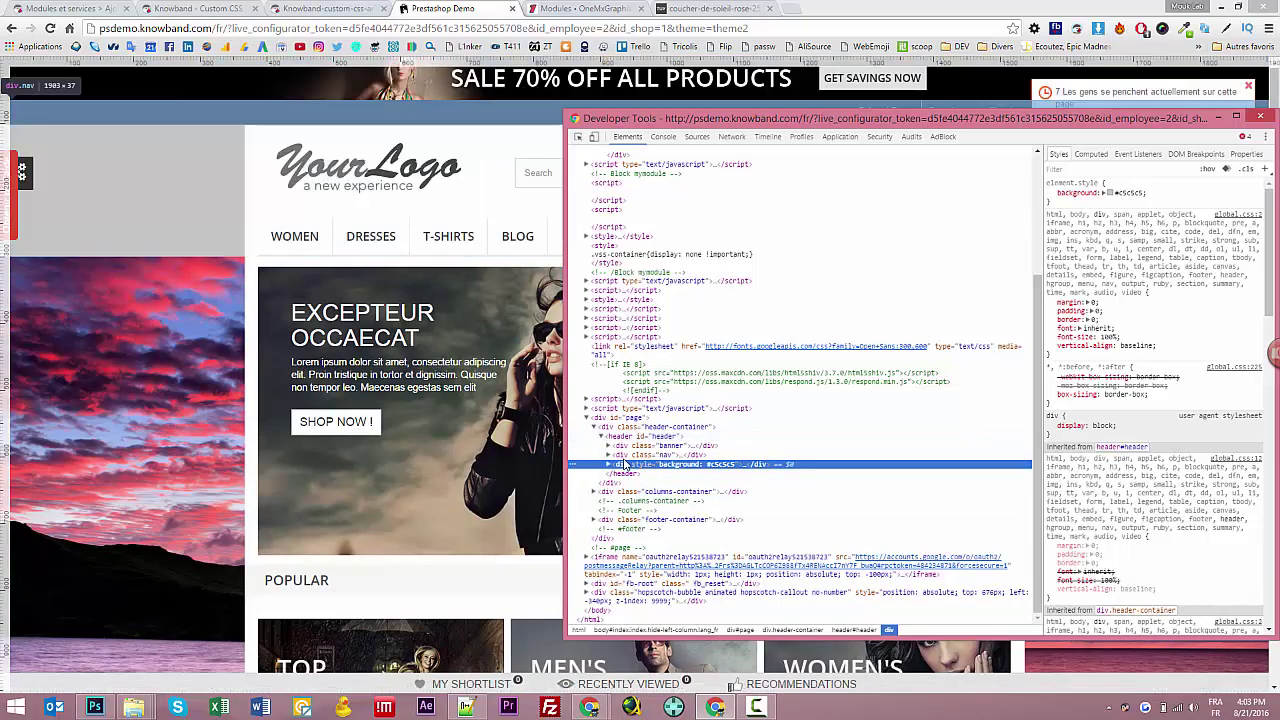
{"action": "right_click", "coordinate": [624, 465]}
{"action": "mouse_move", "coordinate": [672, 506]}
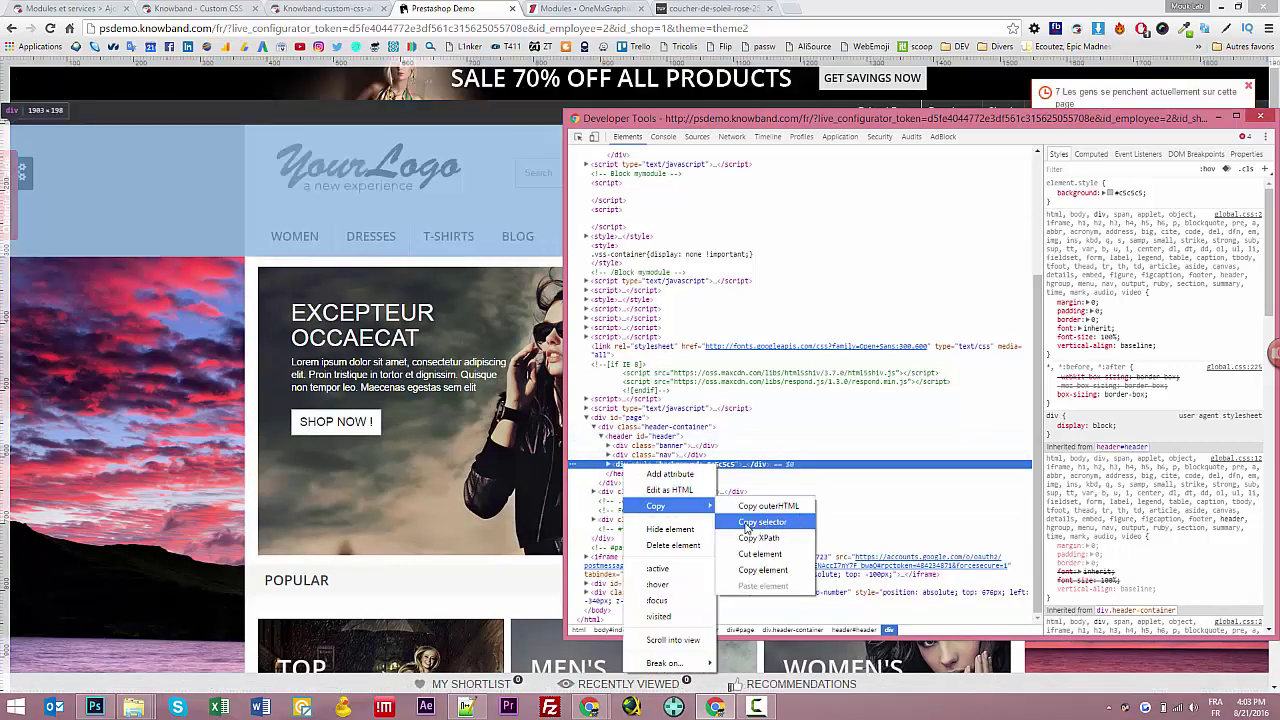
{"action": "left_click", "coordinate": [748, 522]}
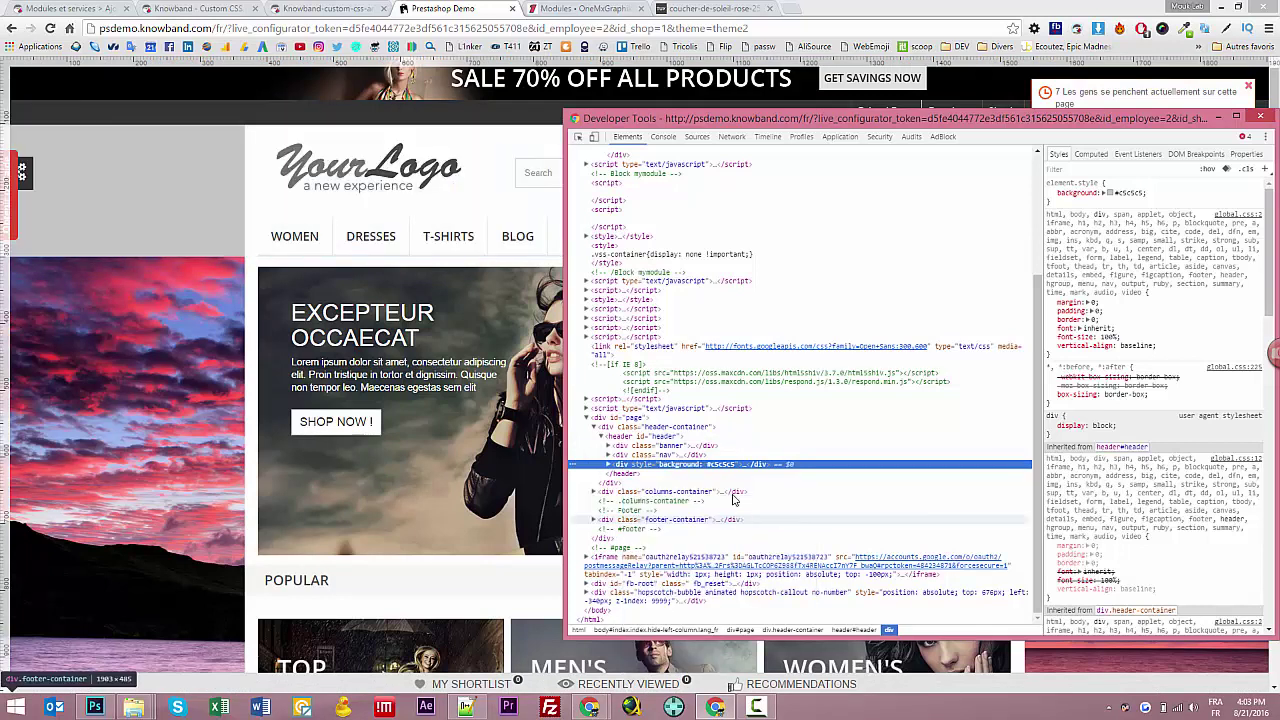
Step: Add the copied selector #header > div:nth-child(3) to the .header-container, .columns-container rule in the module's Custom CSS and save
{"action": "left_click", "coordinate": [335, 8]}
{"action": "left_click", "coordinate": [686, 335]}
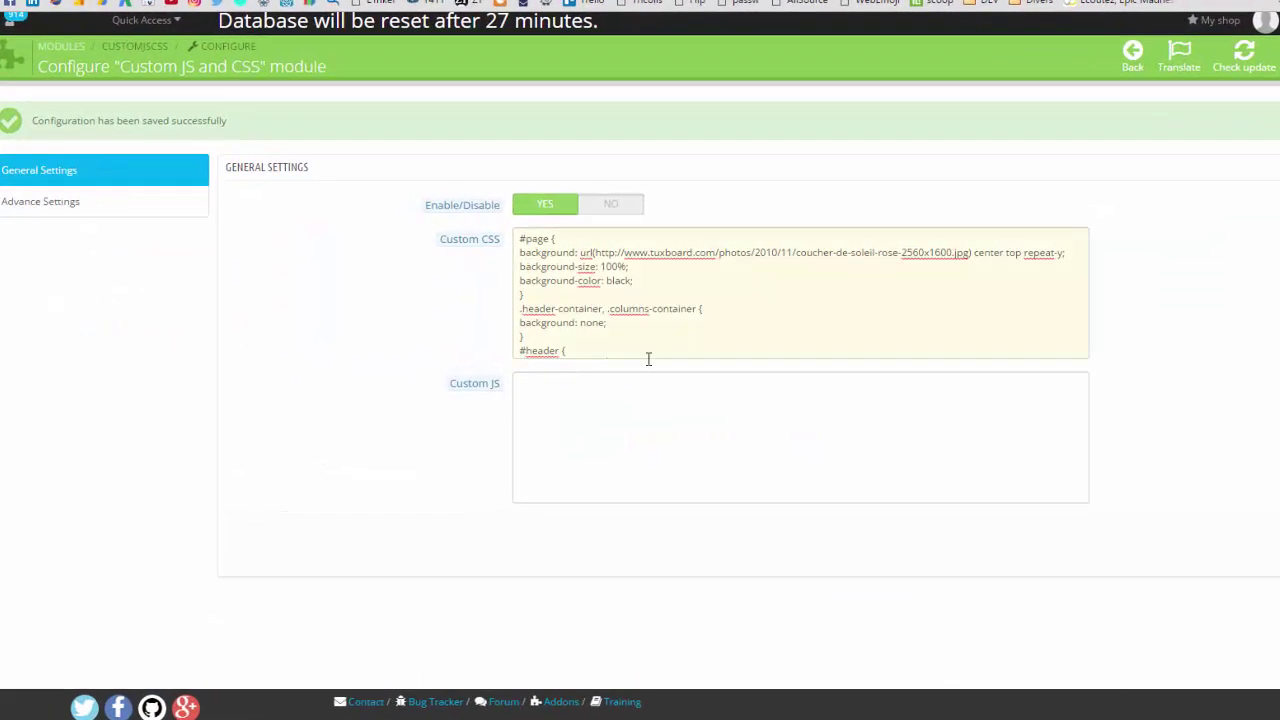
{"action": "left_click_drag", "start_coordinate": [680, 315], "coordinate": [786, 326]}
{"action": "left_click", "coordinate": [786, 323]}
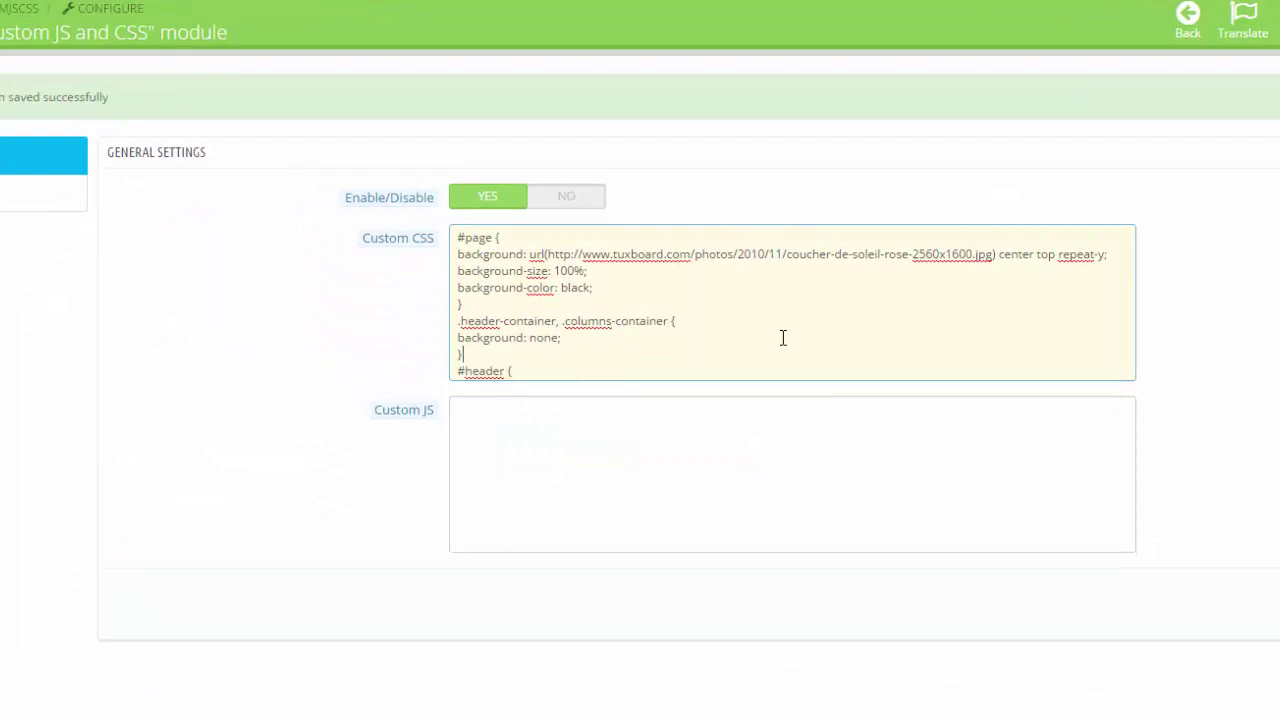
{"action": "left_click", "coordinate": [631, 296]}
{"action": "key", "text": "Return"}
{"action": "key", "text": "ctrl+v"}
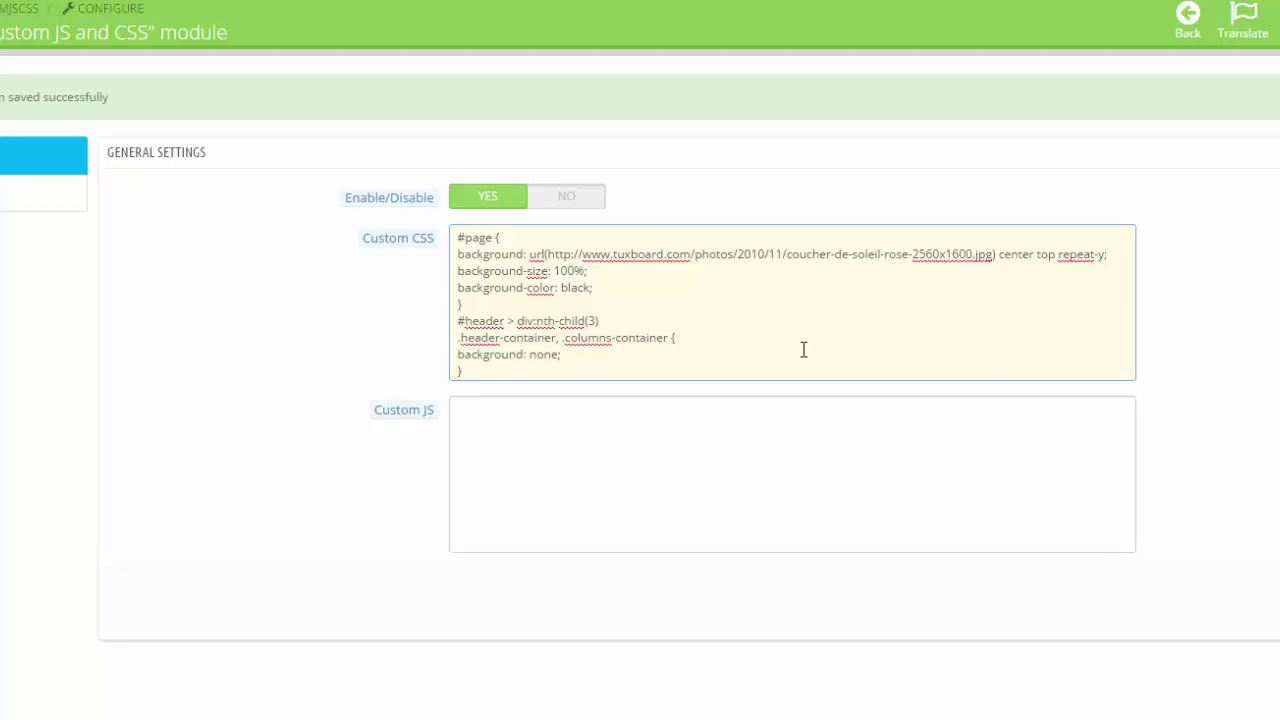
{"action": "key", "text": "ctrl+z"}
{"action": "key", "text": "ctrl+z"}
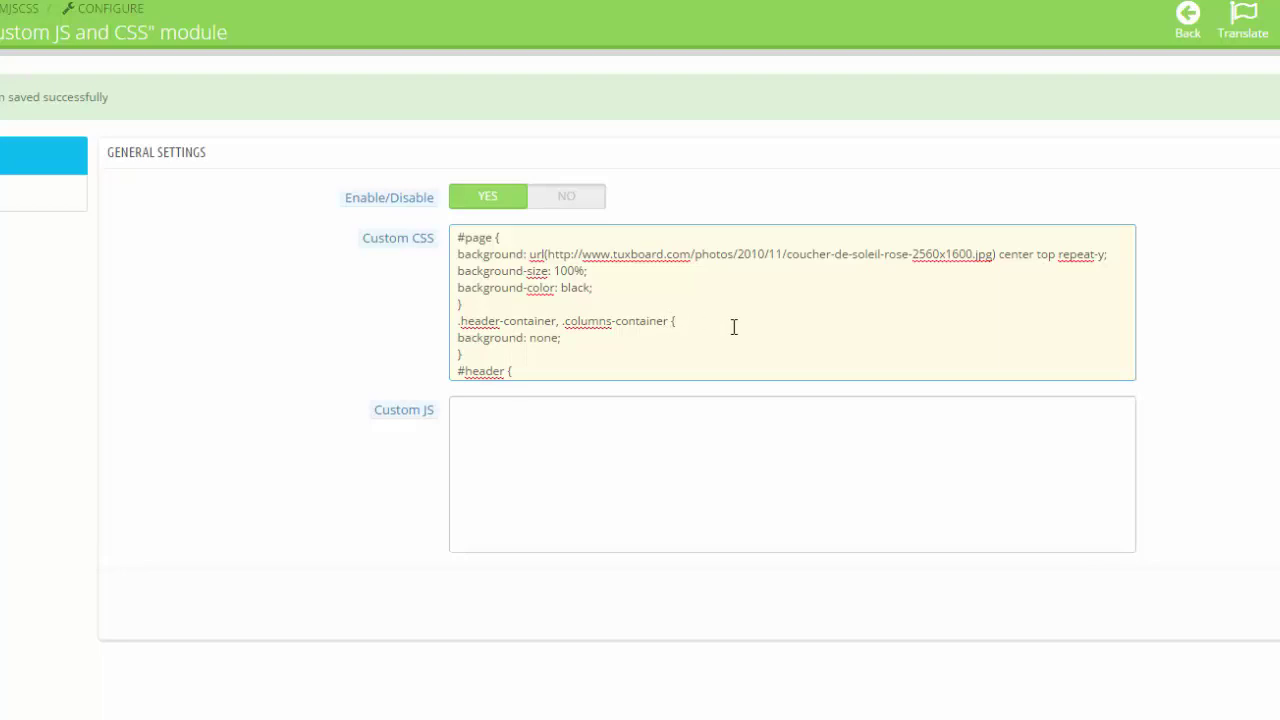
{"action": "key", "text": "ctrl+v"}
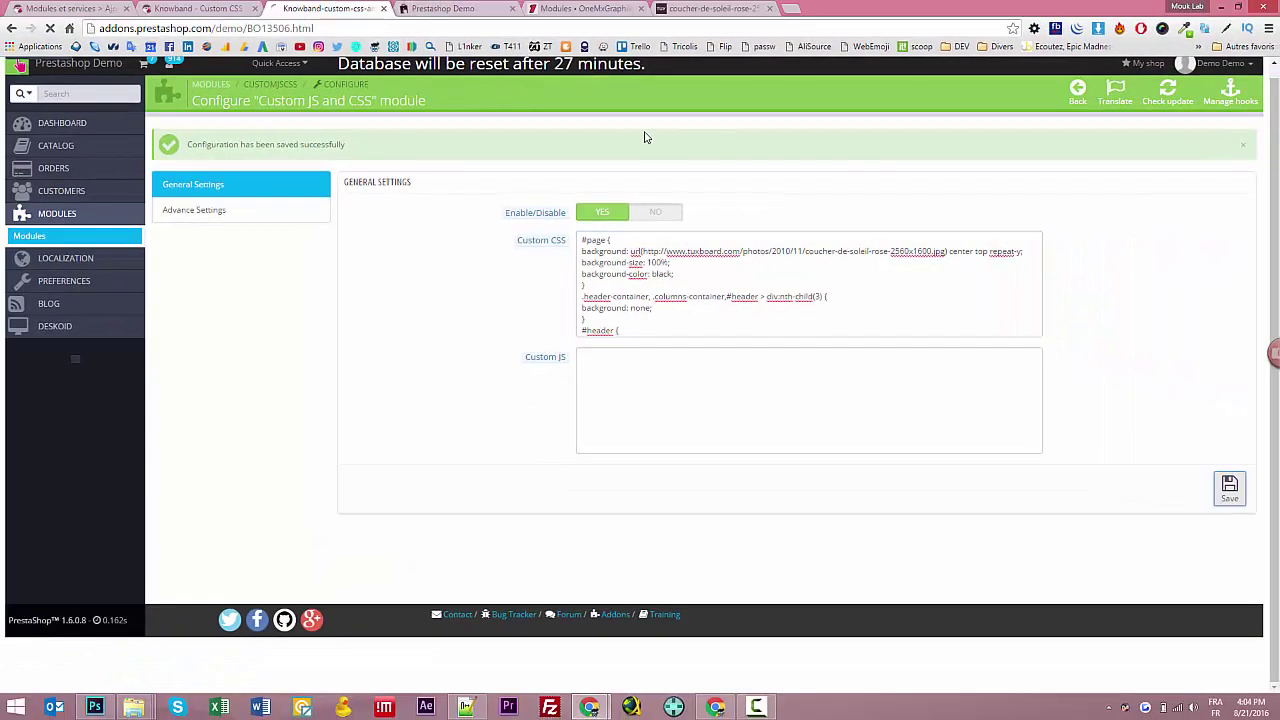
Step: Reload the storefront and inspect the styles applied to the grey header band
{"action": "left_click", "coordinate": [440, 8]}
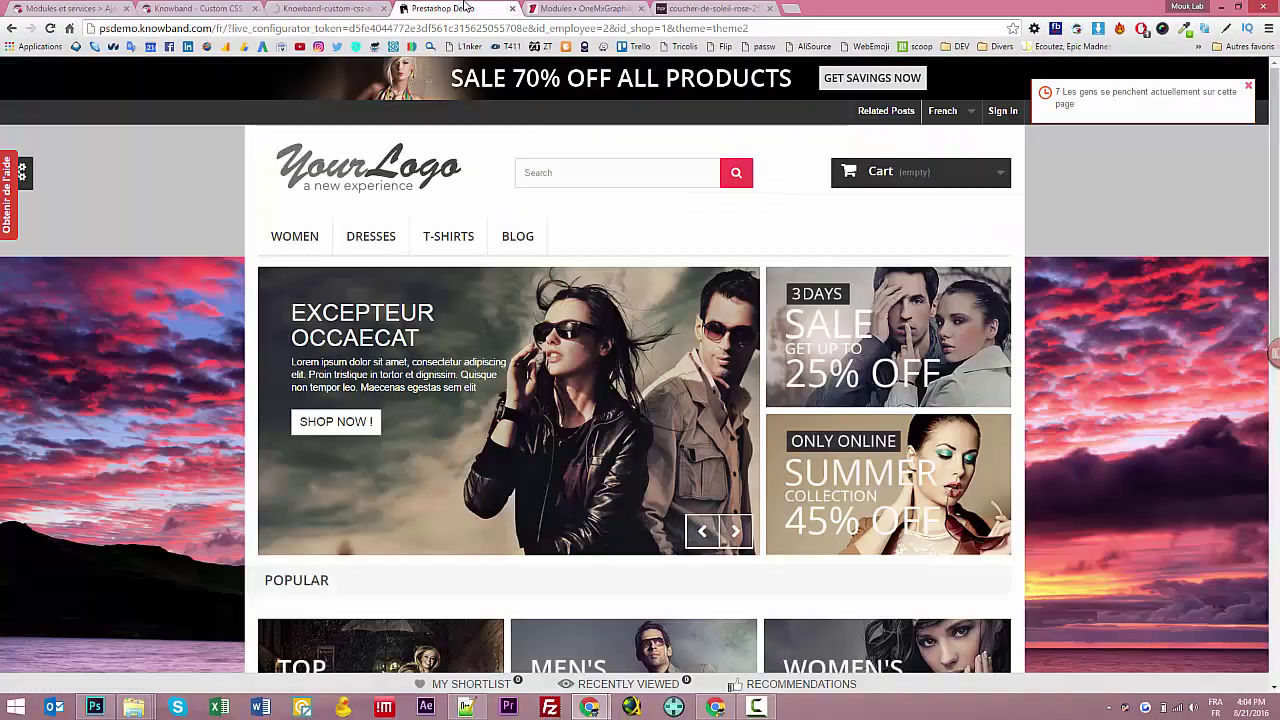
{"action": "left_click", "coordinate": [50, 29]}
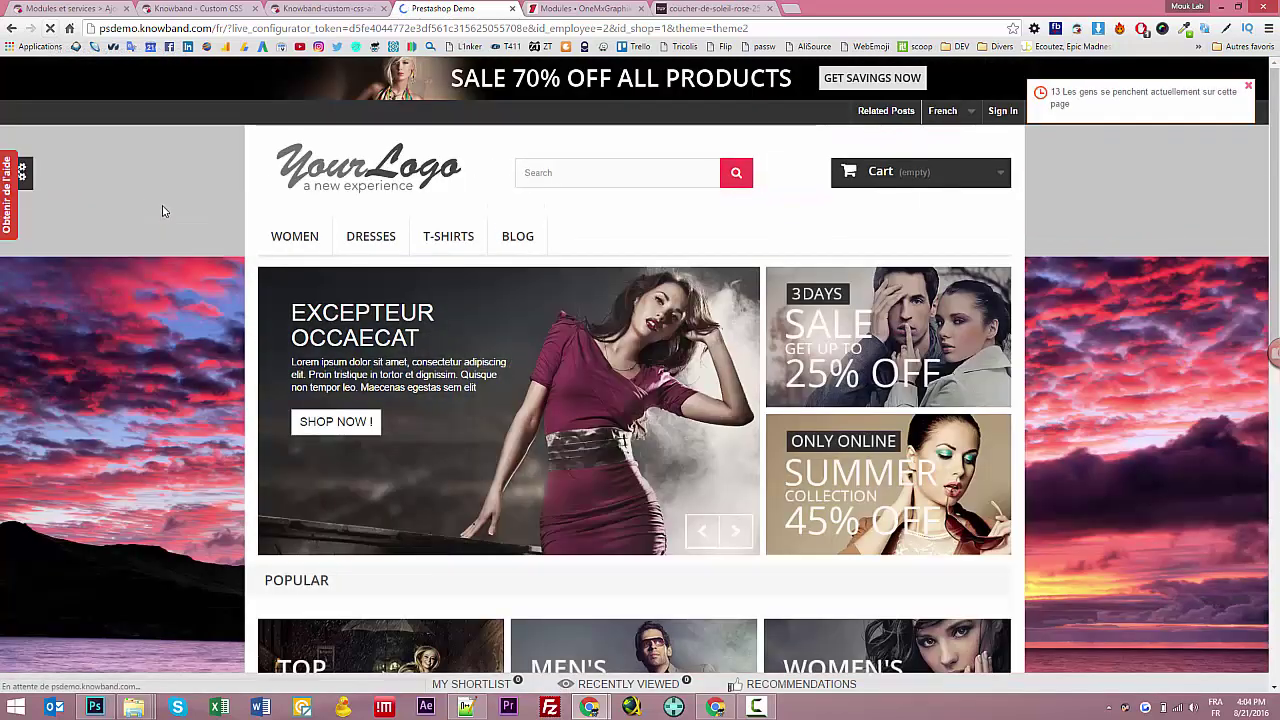
{"action": "right_click", "coordinate": [163, 211]}
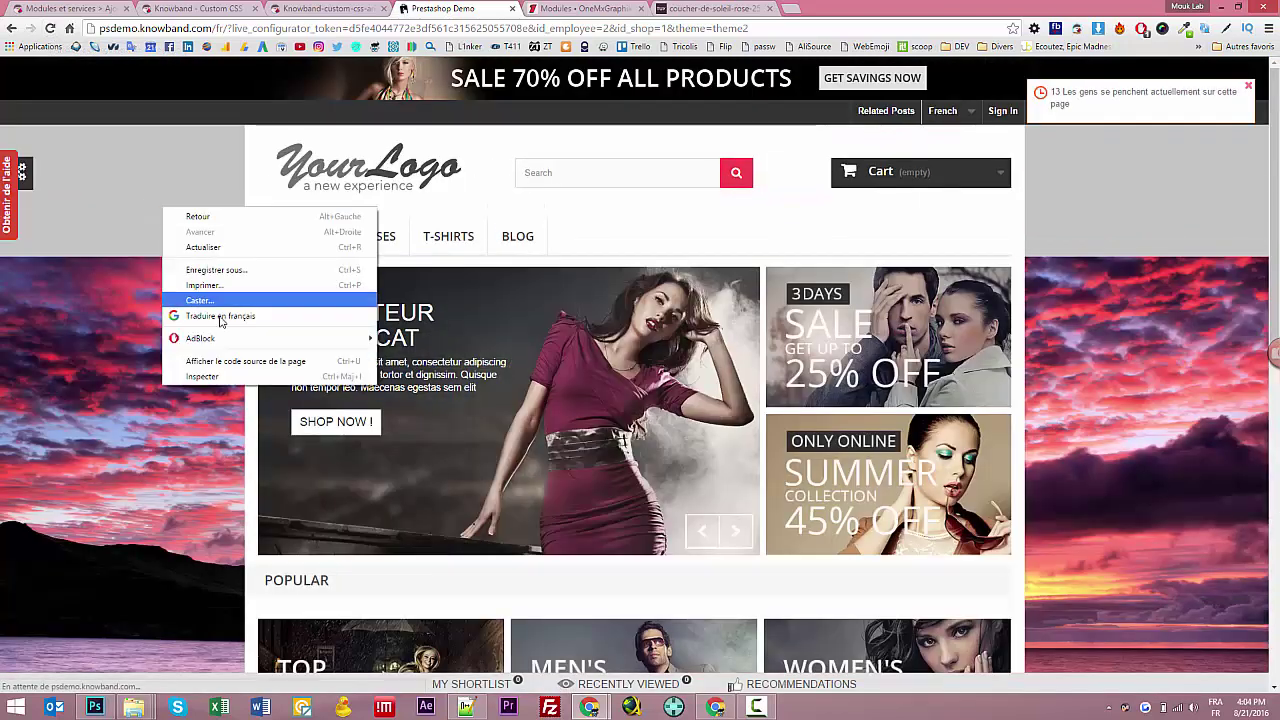
{"action": "left_click", "coordinate": [200, 375]}
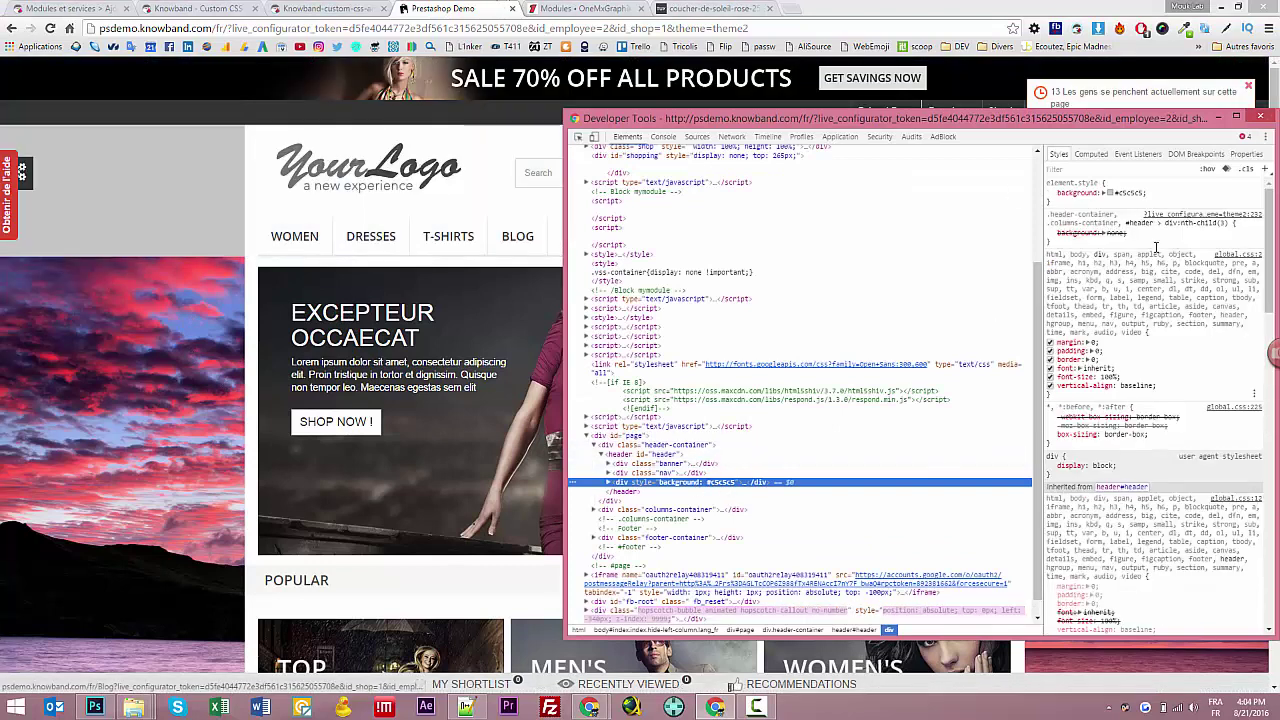
Step: Append !important to the background: none declaration of the .header-container, .columns-container rule in Custom CSS and save
{"action": "left_click", "coordinate": [325, 8]}
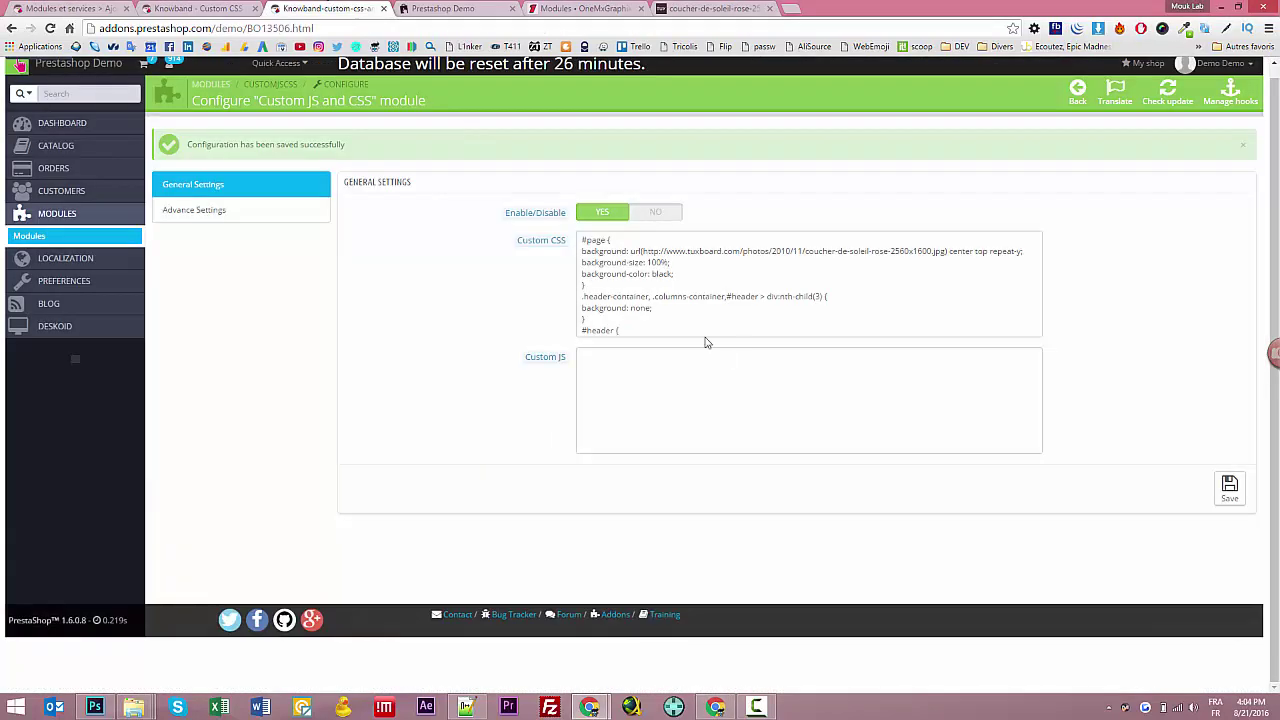
{"action": "left_click_drag", "start_coordinate": [605, 325], "coordinate": [601, 325]}
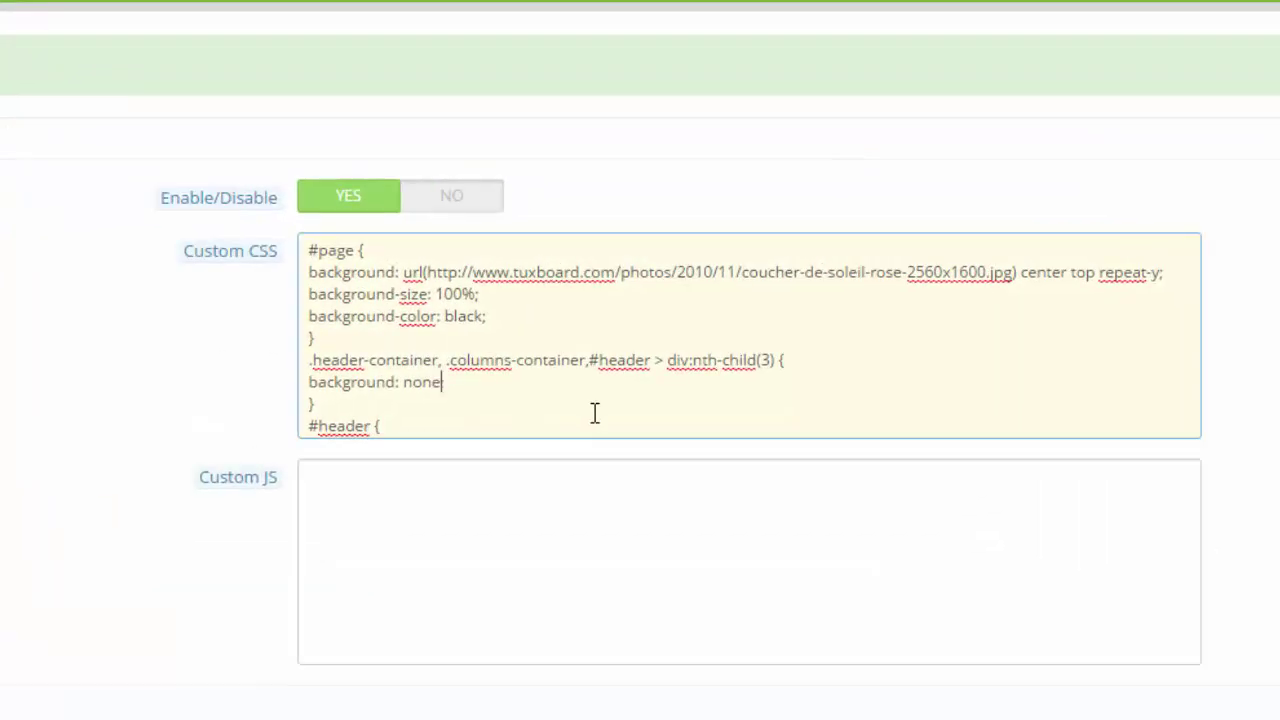
{"action": "type", "text": "!important;"}
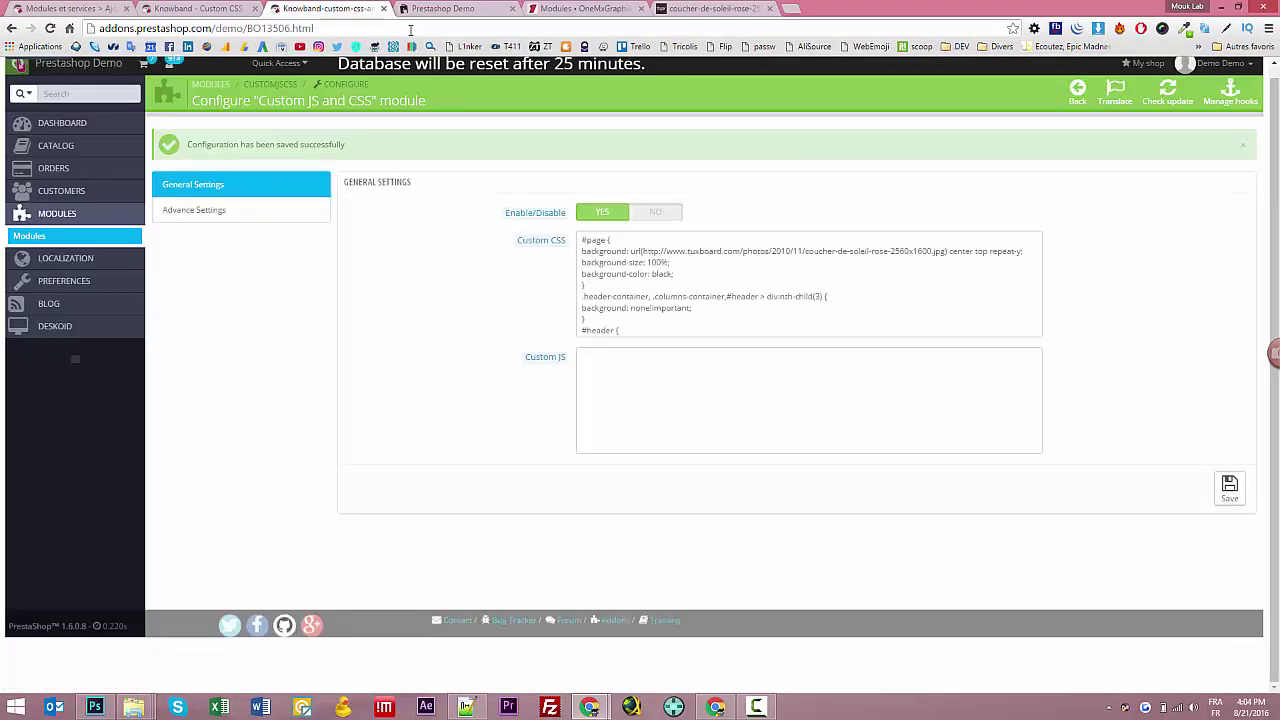
Step: Reload the storefront and examine the sunset background behind the header, along the page sides and in the footer
{"action": "left_click", "coordinate": [455, 9]}
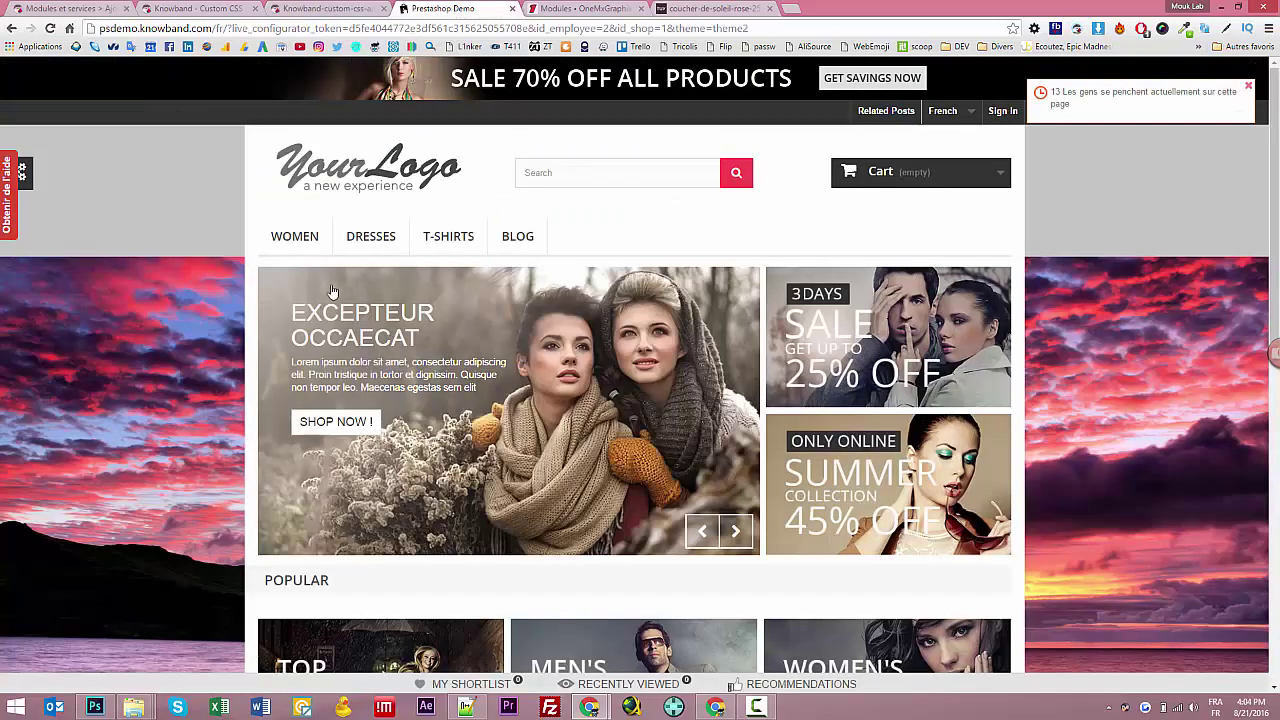
{"action": "key", "text": "F5"}
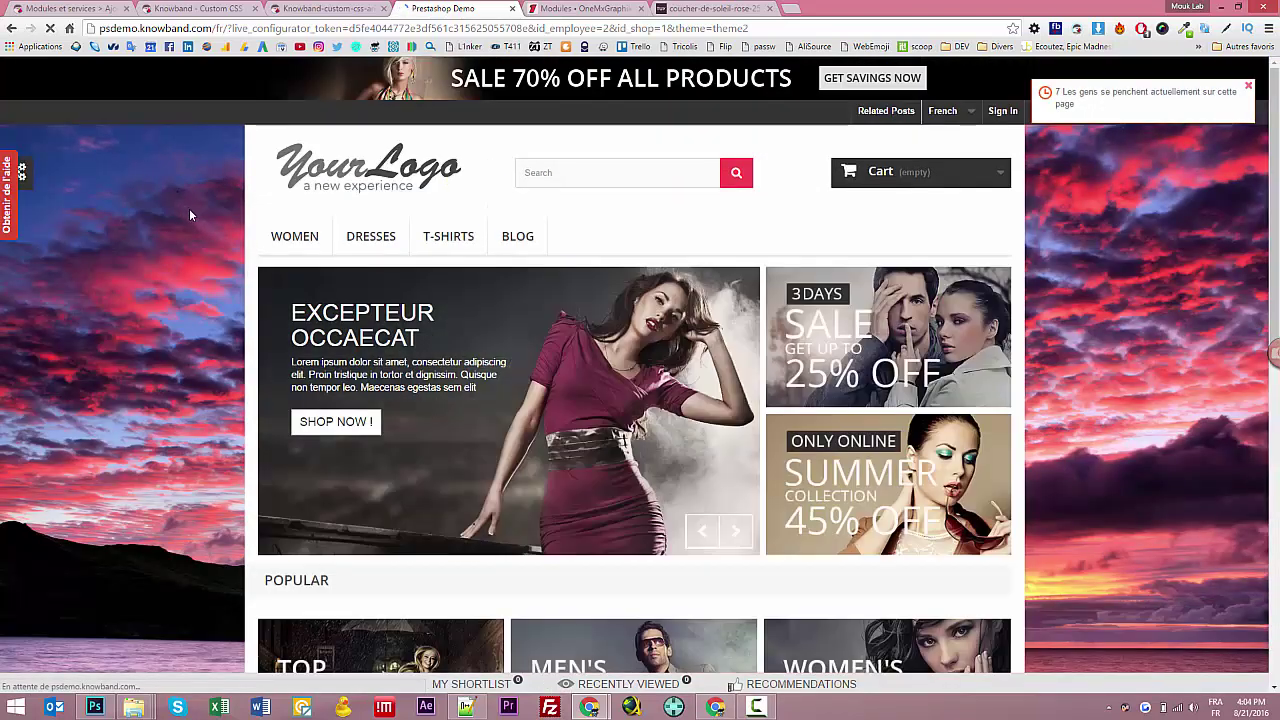
{"action": "scroll", "coordinate": [205, 280], "scroll_direction": "down", "scroll_amount": 7}
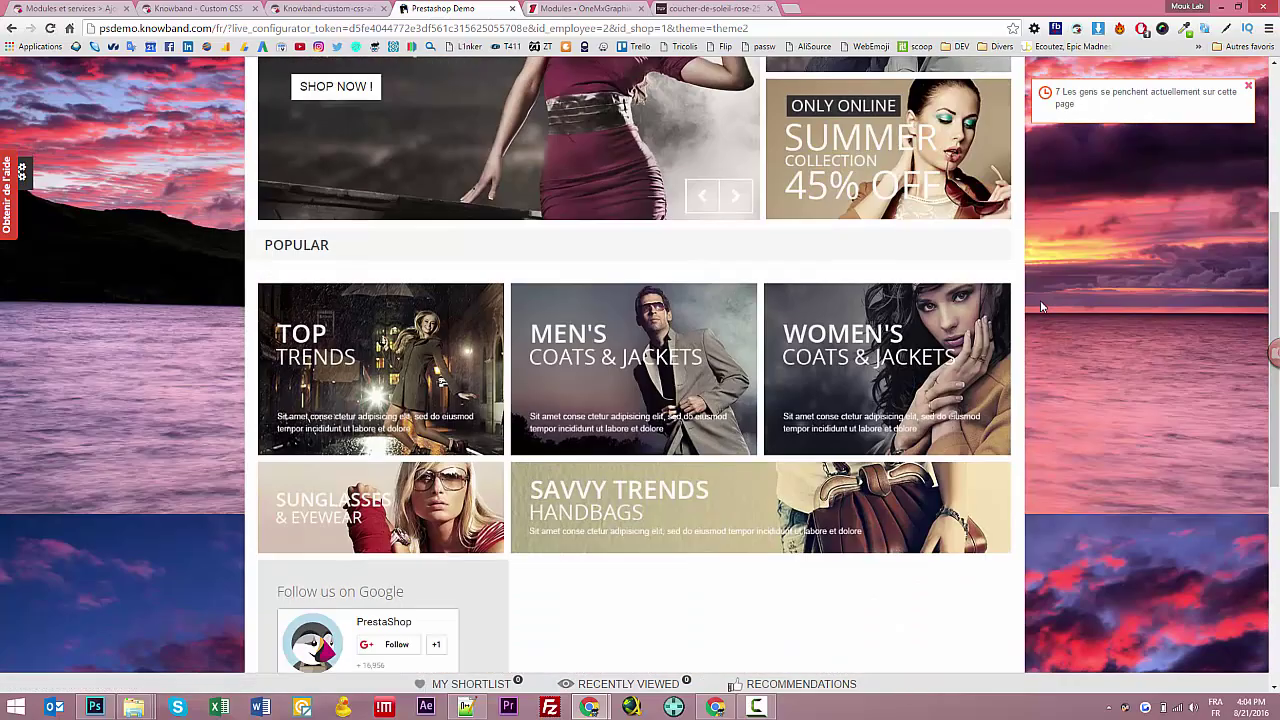
{"action": "scroll", "coordinate": [180, 280], "scroll_direction": "up", "scroll_amount": 8}
{"action": "scroll", "coordinate": [152, 278], "scroll_direction": "down", "scroll_amount": 3}
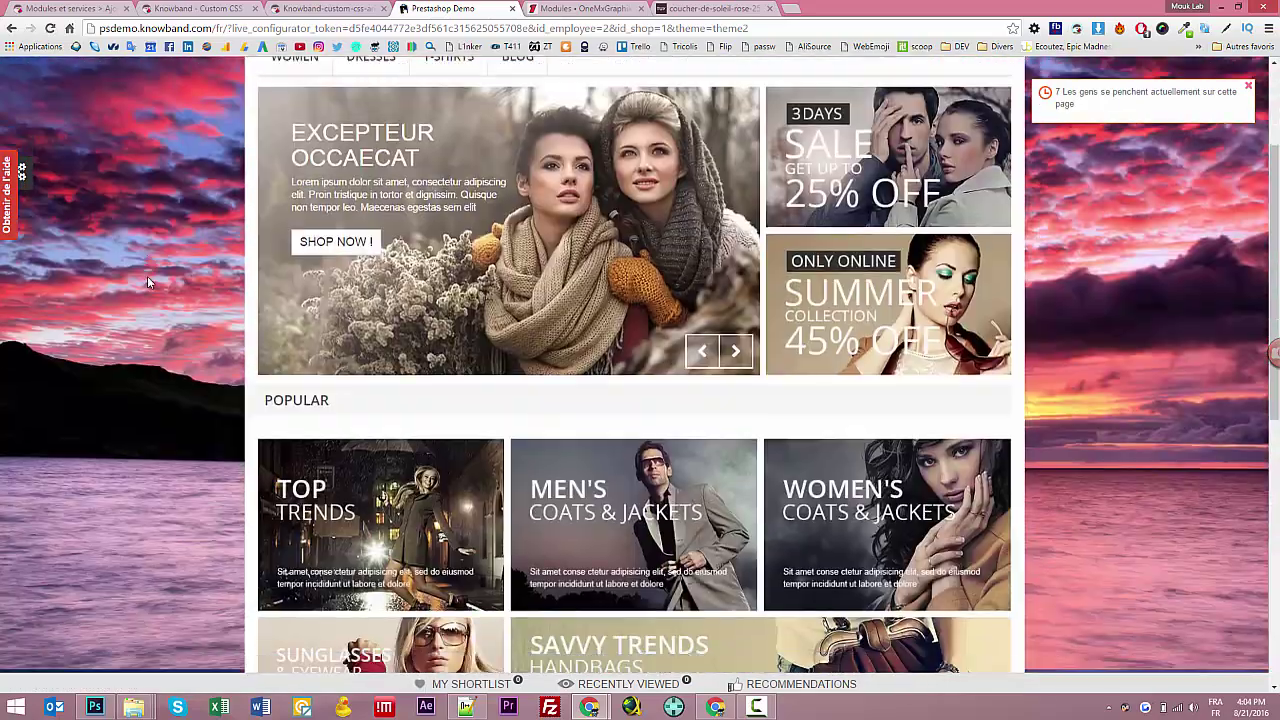
{"action": "scroll", "coordinate": [147, 282], "scroll_direction": "down", "scroll_amount": 2}
{"action": "scroll", "coordinate": [160, 415], "scroll_direction": "down", "scroll_amount": 3}
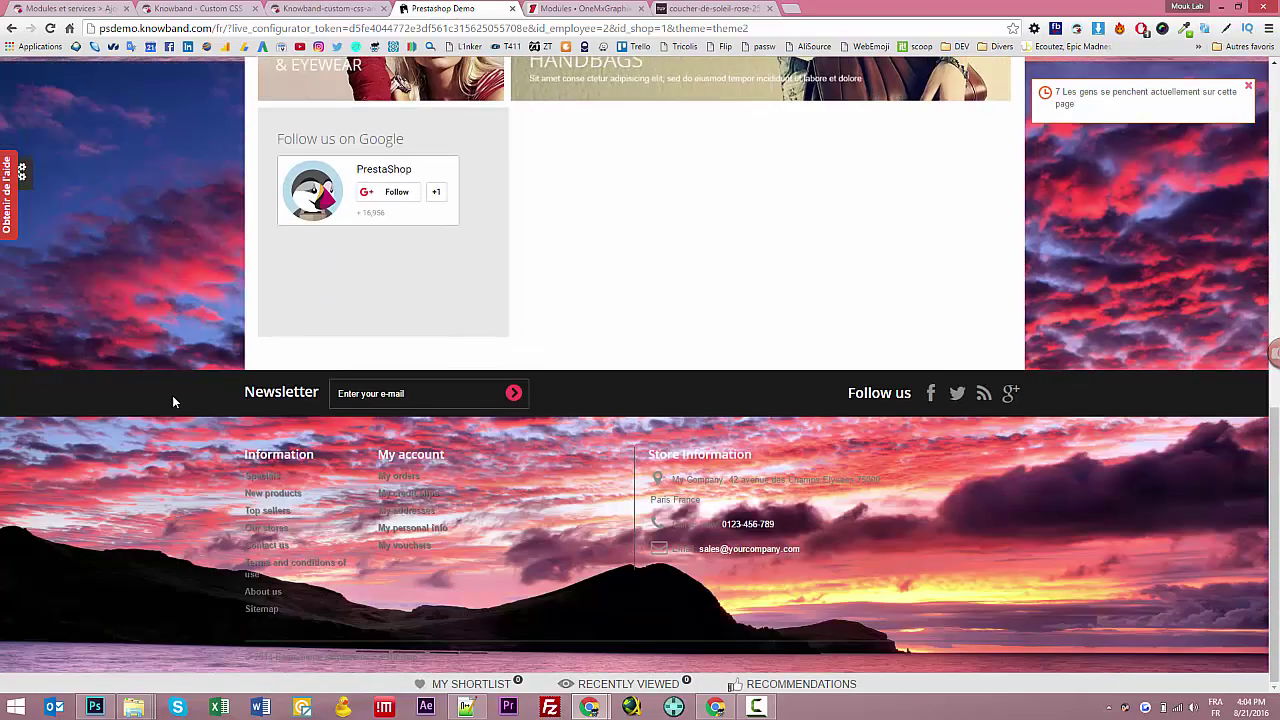
{"action": "scroll", "coordinate": [142, 353], "scroll_direction": "up", "scroll_amount": 10}
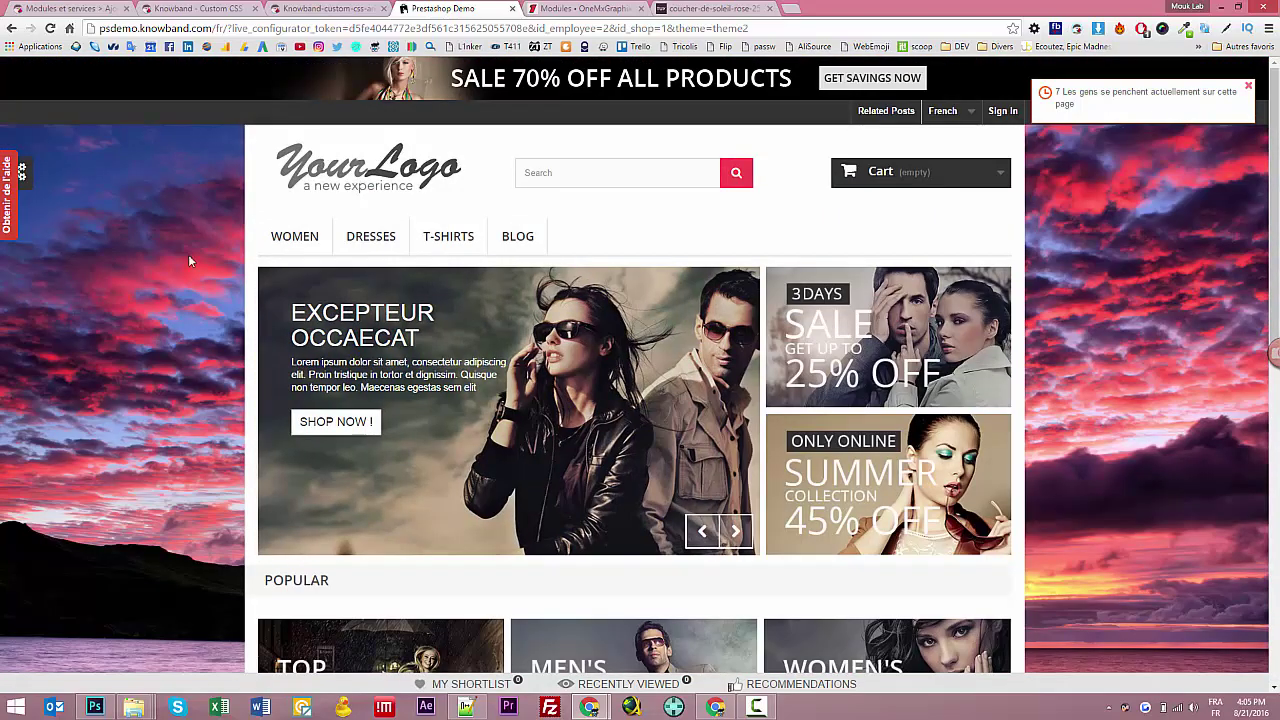
{"action": "scroll", "coordinate": [185, 255], "scroll_direction": "down", "scroll_amount": 9}
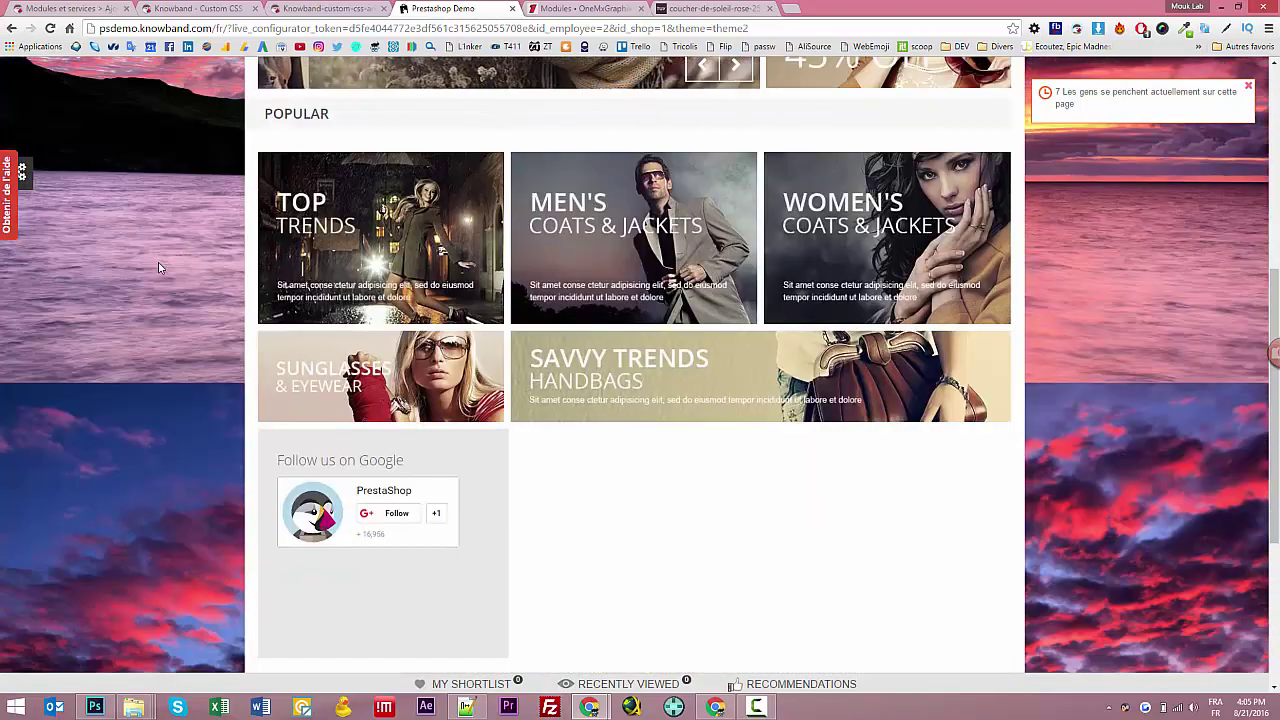
{"action": "scroll", "coordinate": [159, 273], "scroll_direction": "up", "scroll_amount": 7}
{"action": "scroll", "coordinate": [159, 273], "scroll_direction": "up", "scroll_amount": 2}
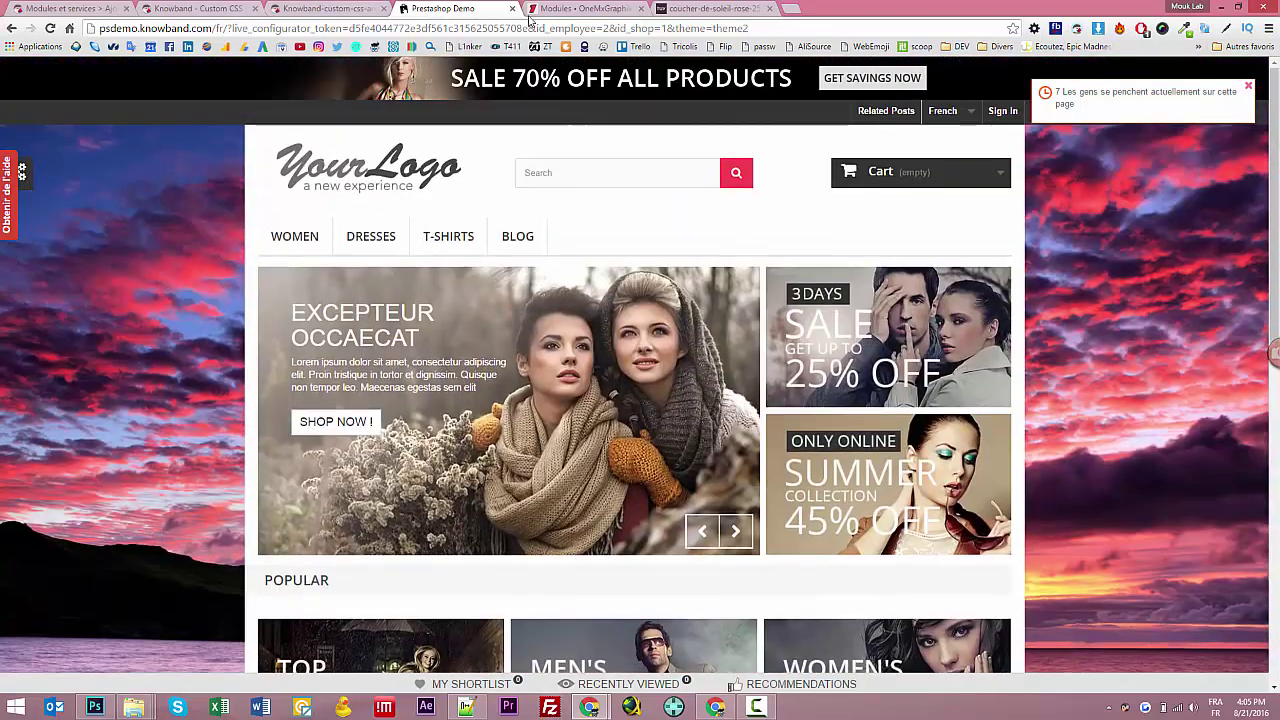
Step: Add background-attachment:fixed; to the #page rule in the module's Custom CSS and save
{"action": "left_click", "coordinate": [330, 8]}
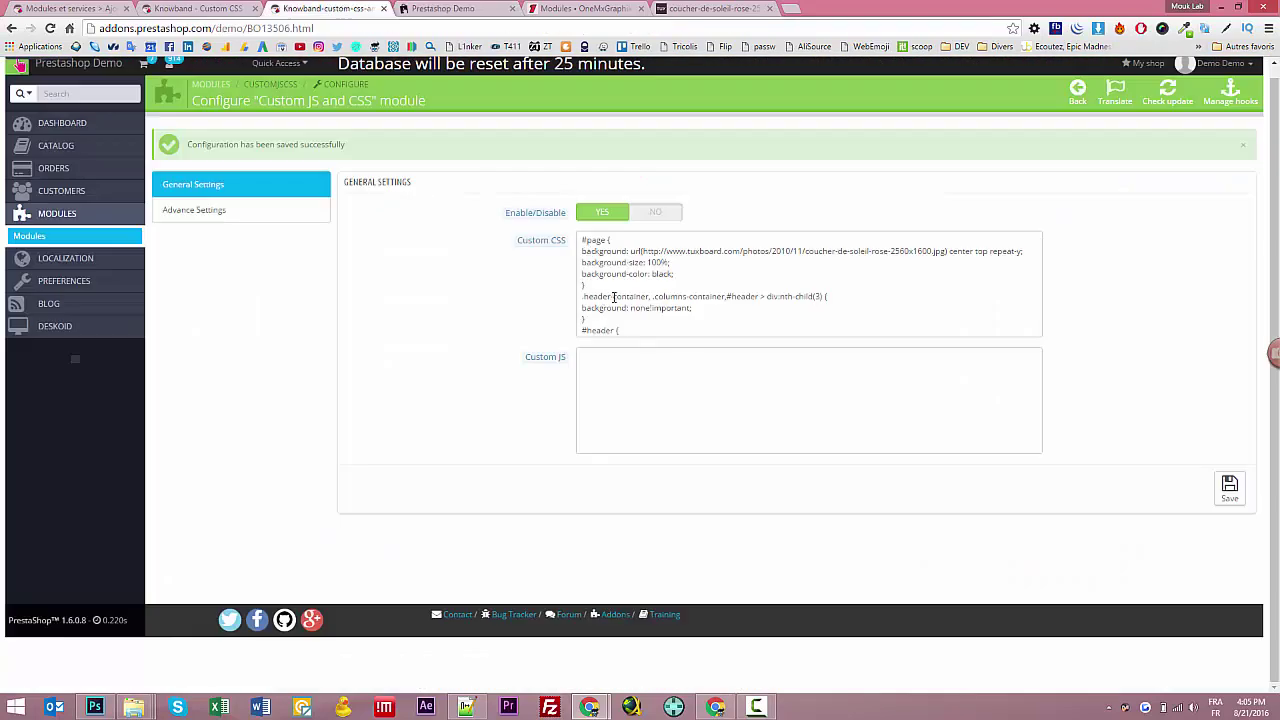
{"action": "left_click", "coordinate": [588, 240]}
{"action": "double_click", "coordinate": [592, 240]}
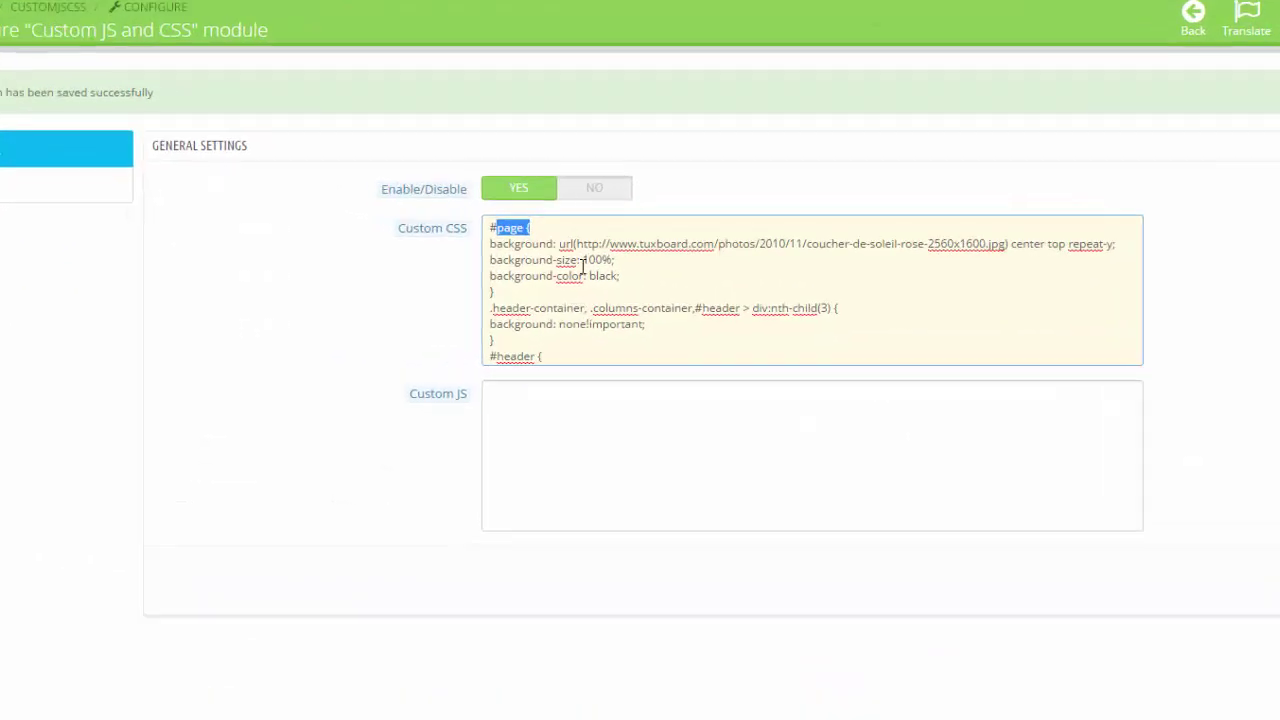
{"action": "left_click", "coordinate": [693, 276]}
{"action": "key", "text": "Return"}
{"action": "type", "text": "backgrounf"}
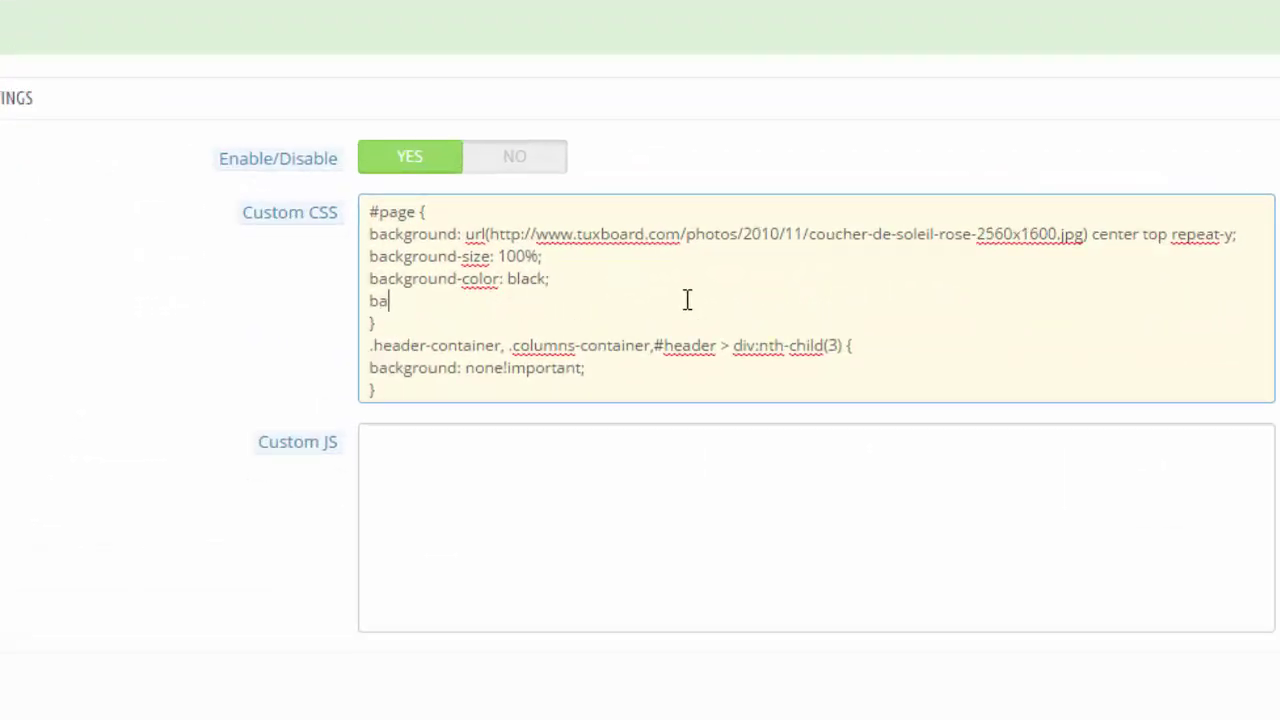
{"action": "key", "text": "BackSpace"}
{"action": "type", "text": "d-atta"}
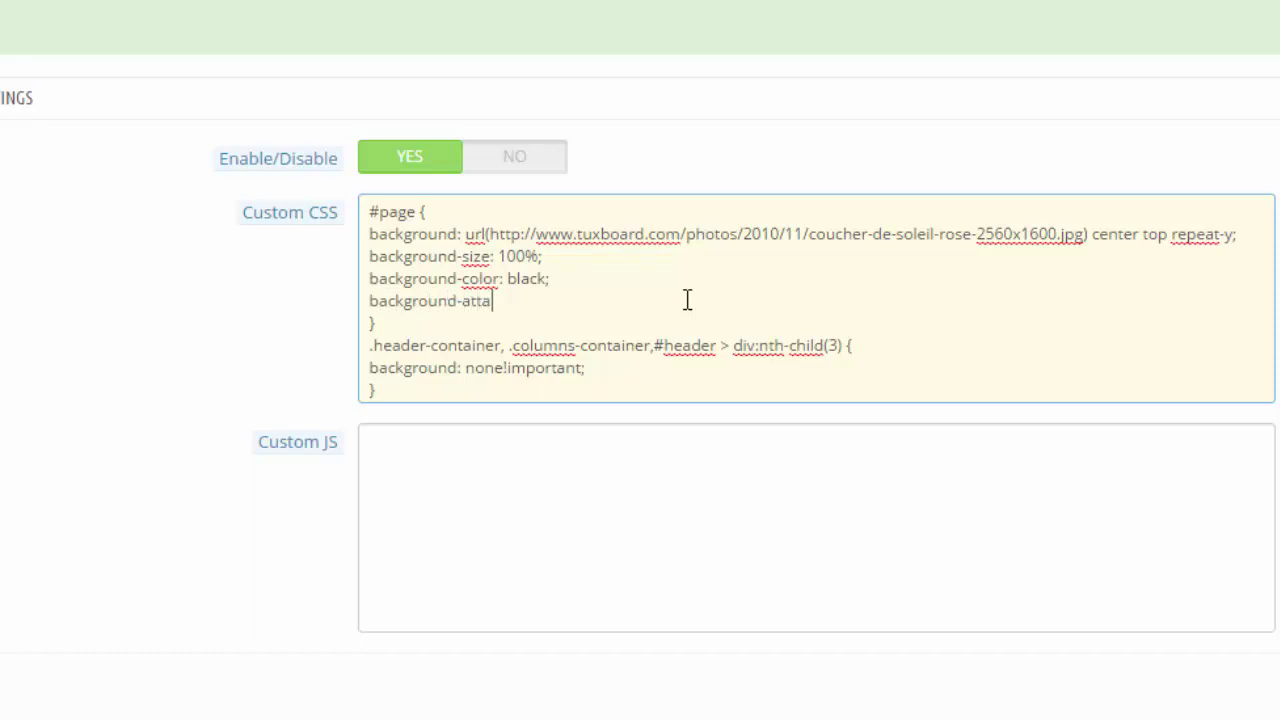
{"action": "type", "text": "chment:fixed"}
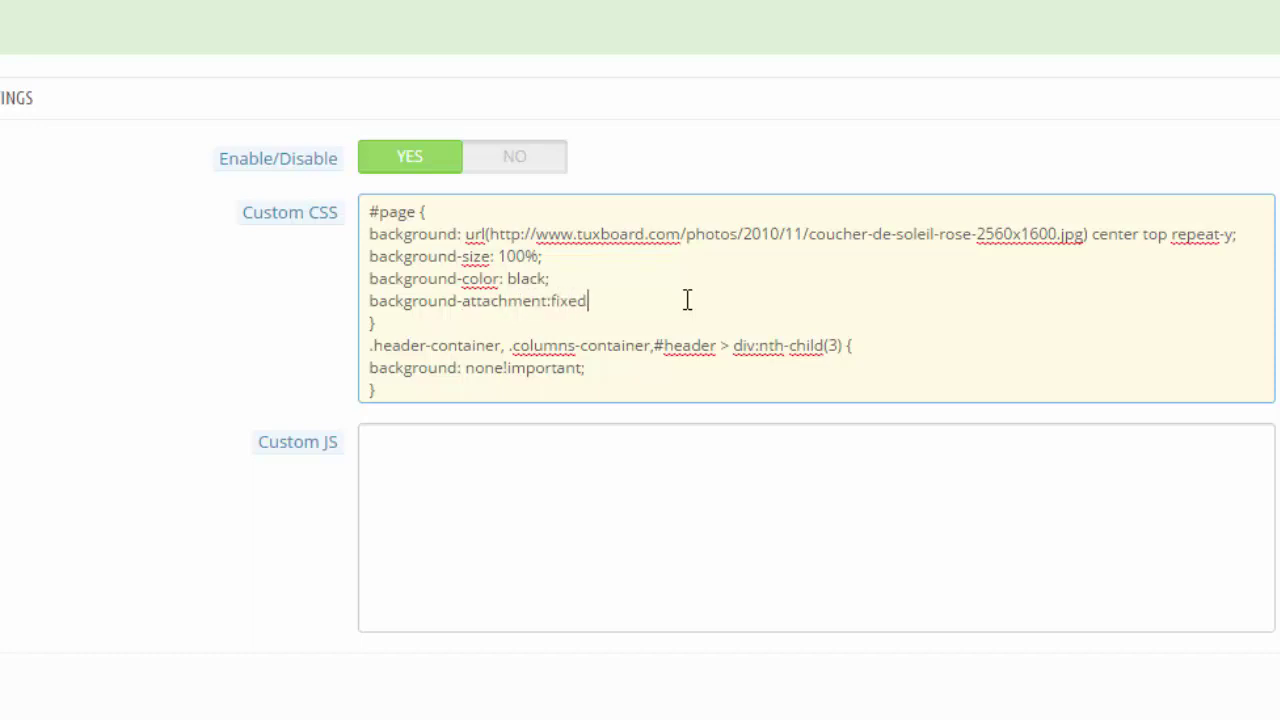
{"action": "type", "text": ";"}
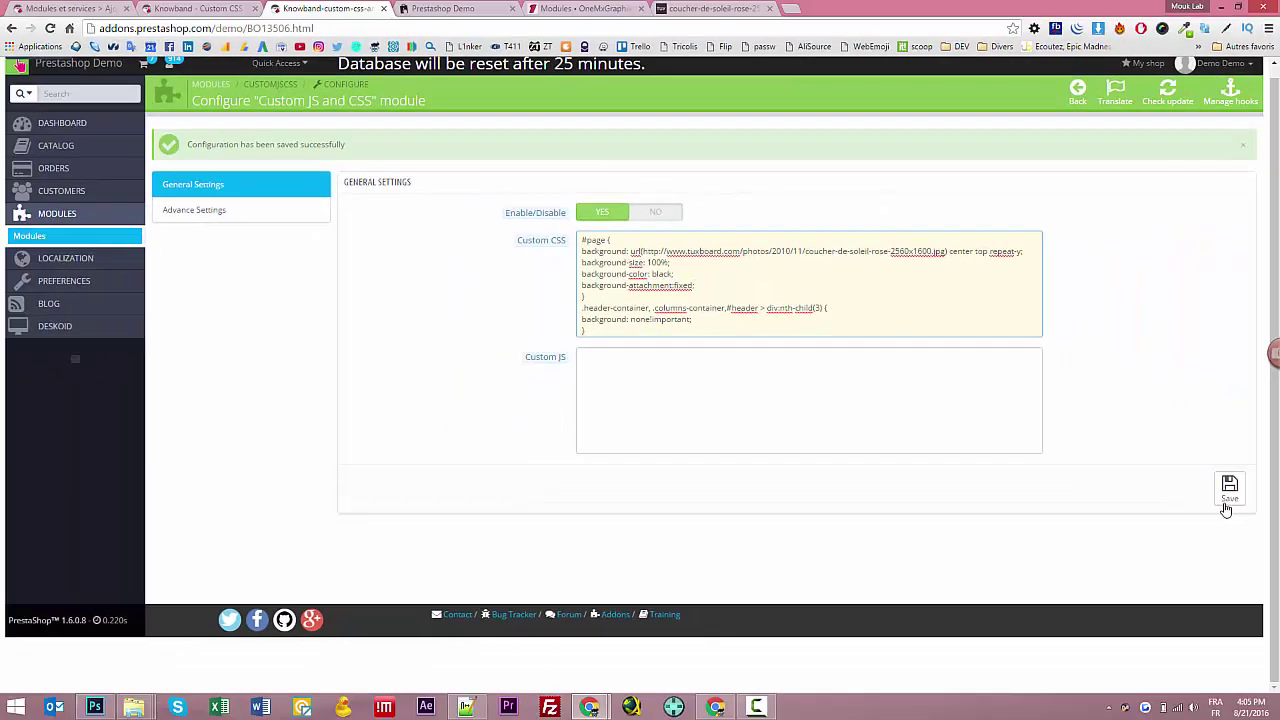
{"action": "left_click", "coordinate": [1279, 701]}
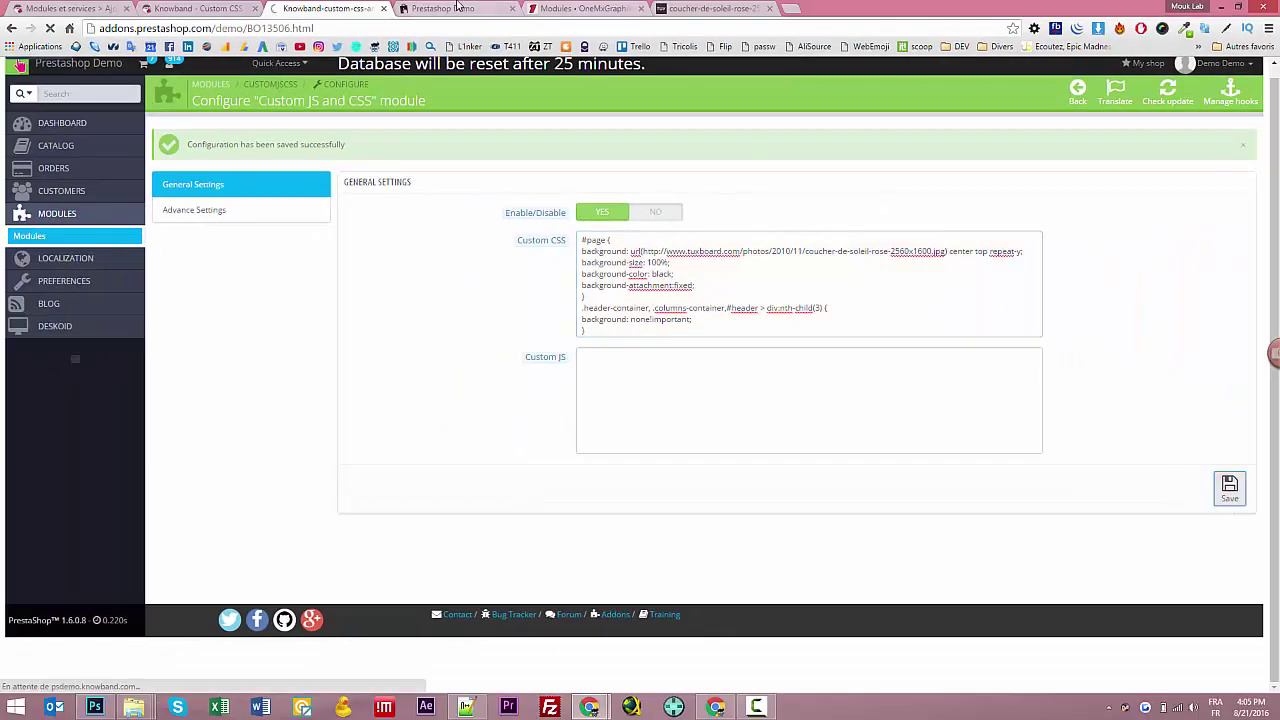
Step: Reload the storefront and inspect the styles applied to the footer-container div
{"action": "left_click", "coordinate": [455, 9]}
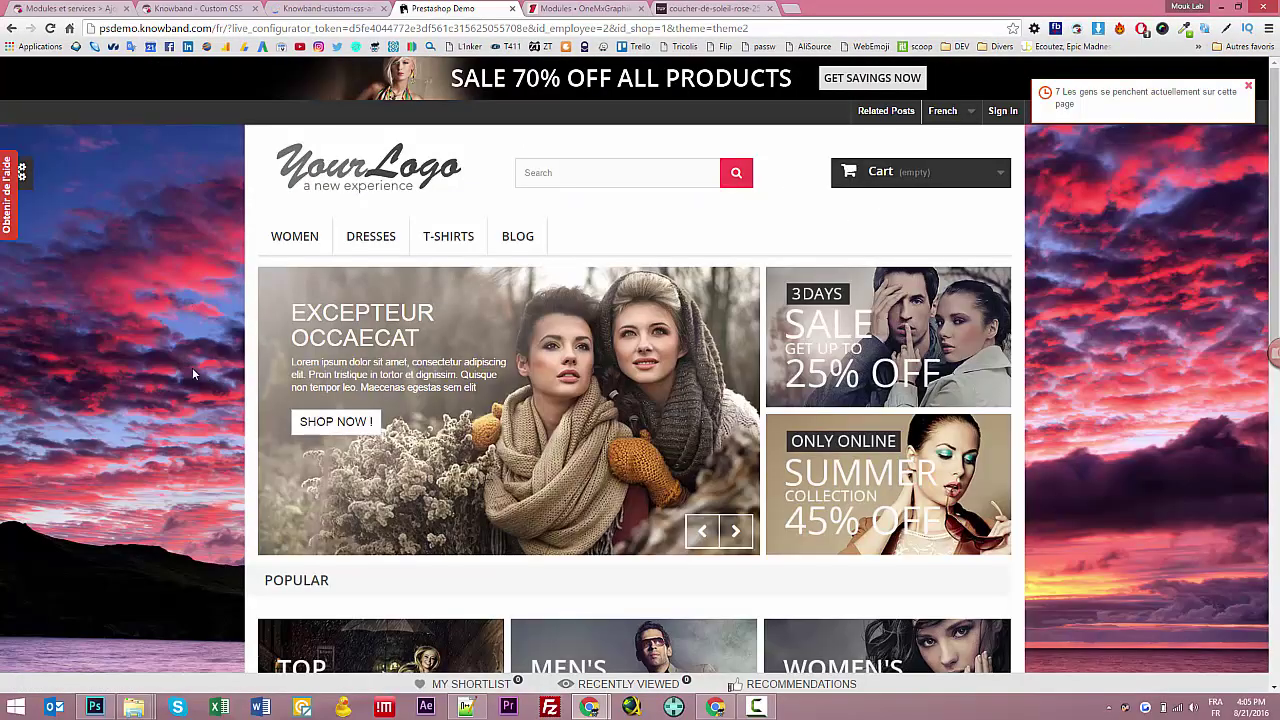
{"action": "key", "text": "F5"}
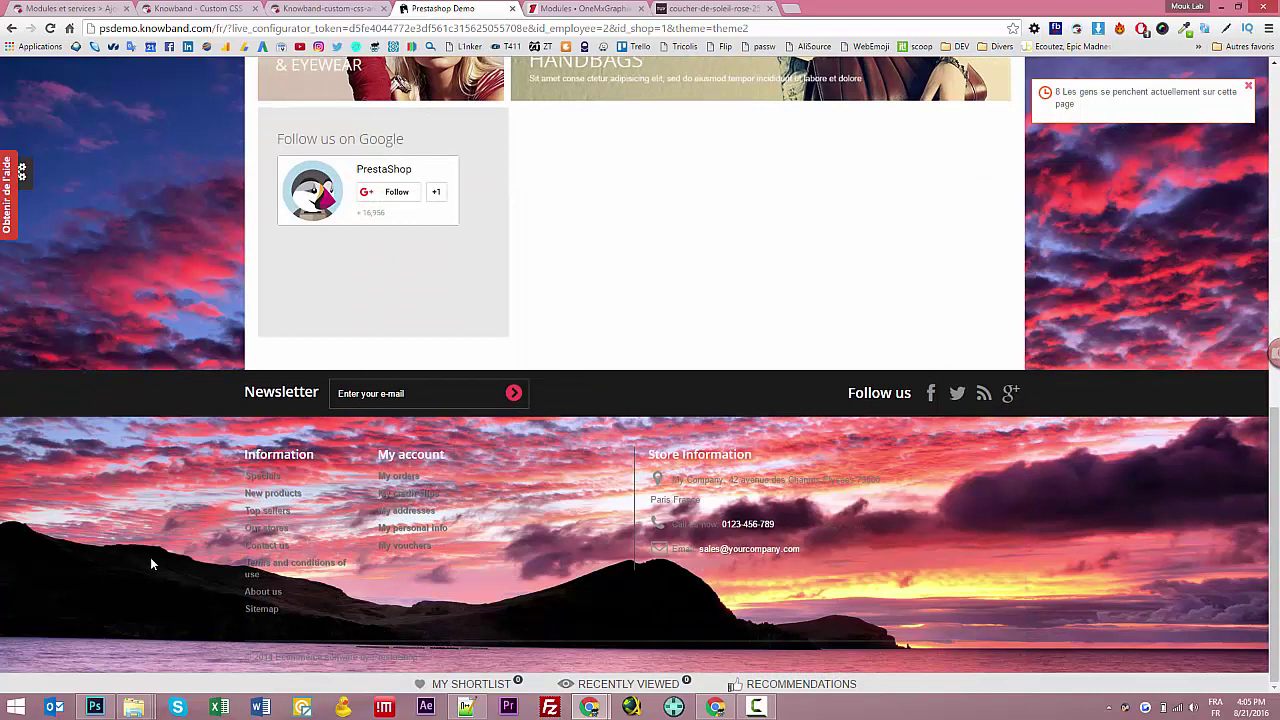
{"action": "right_click", "coordinate": [150, 557]}
{"action": "left_click", "coordinate": [190, 548]}
{"action": "left_click", "coordinate": [662, 521]}
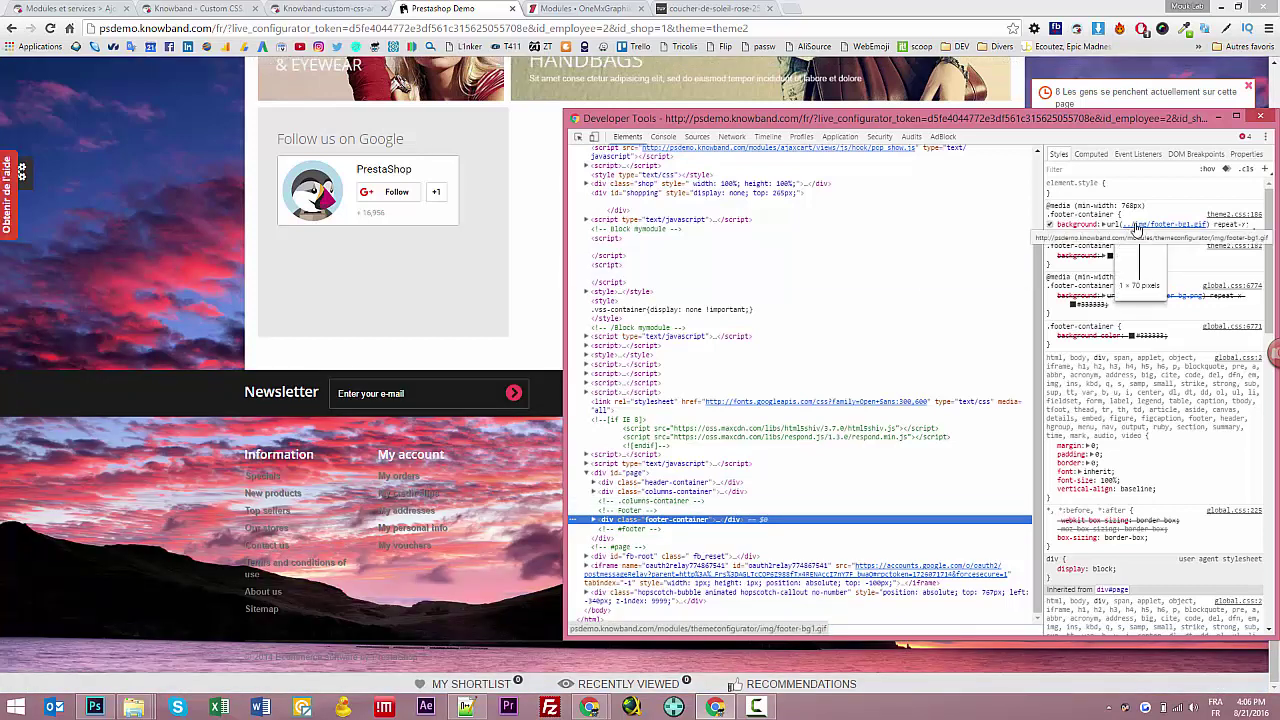
Step: Switch the footer-bg1.gif background declaration of .footer-container off and on to compare the footer with and without it
{"action": "left_click", "coordinate": [1050, 232]}
{"action": "left_click", "coordinate": [1051, 226]}
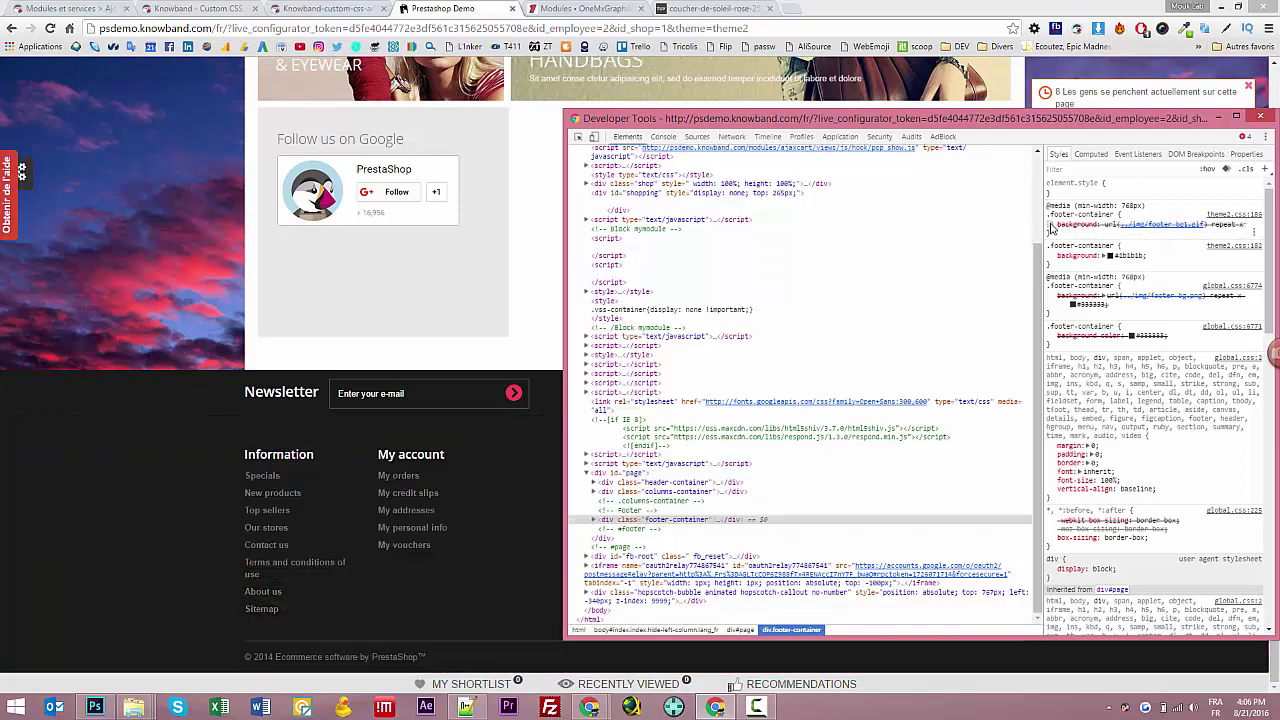
{"action": "left_click", "coordinate": [1051, 226]}
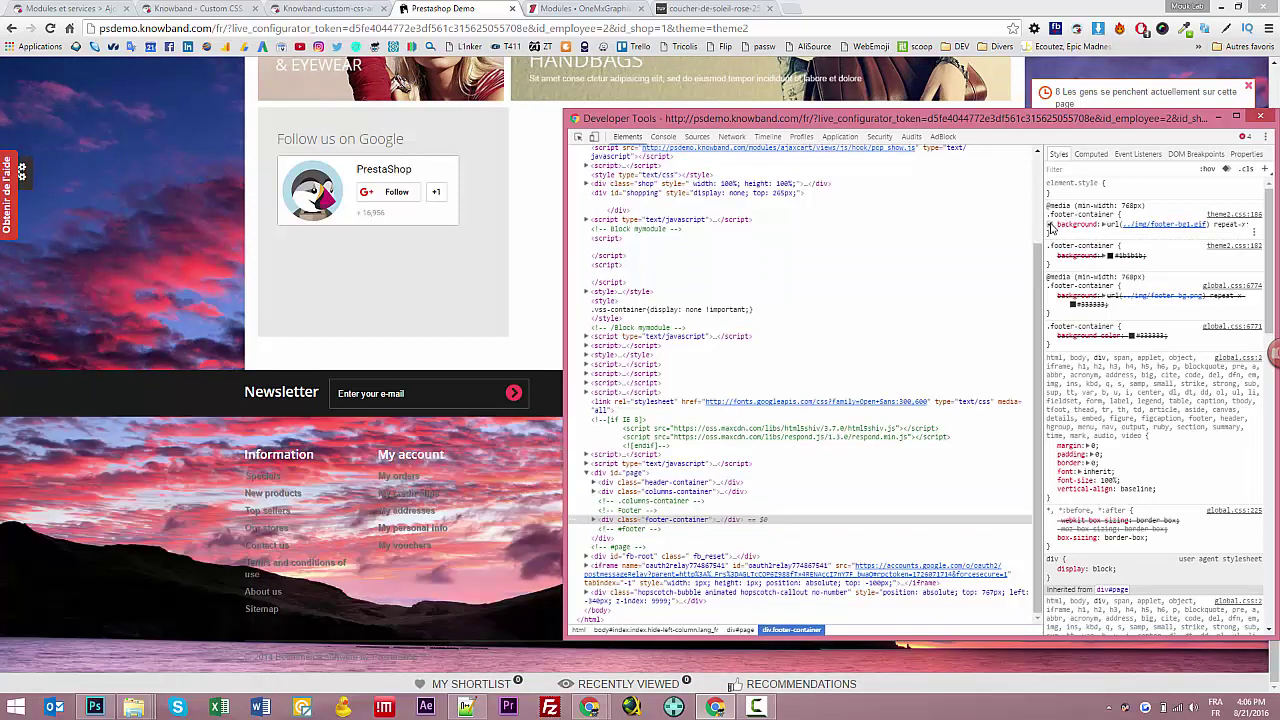
{"action": "left_click", "coordinate": [1051, 226]}
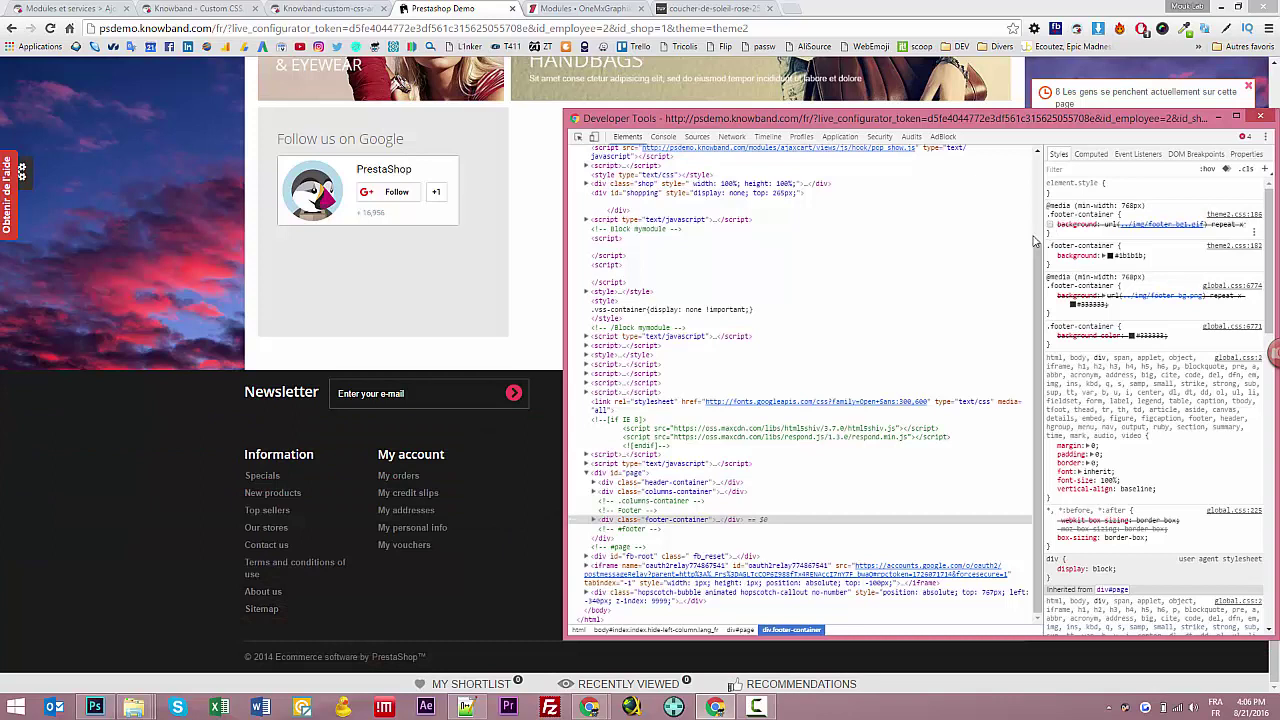
{"action": "scroll", "coordinate": [369, 431], "scroll_direction": "up", "scroll_amount": 5}
{"action": "scroll", "coordinate": [369, 431], "scroll_direction": "down", "scroll_amount": 5}
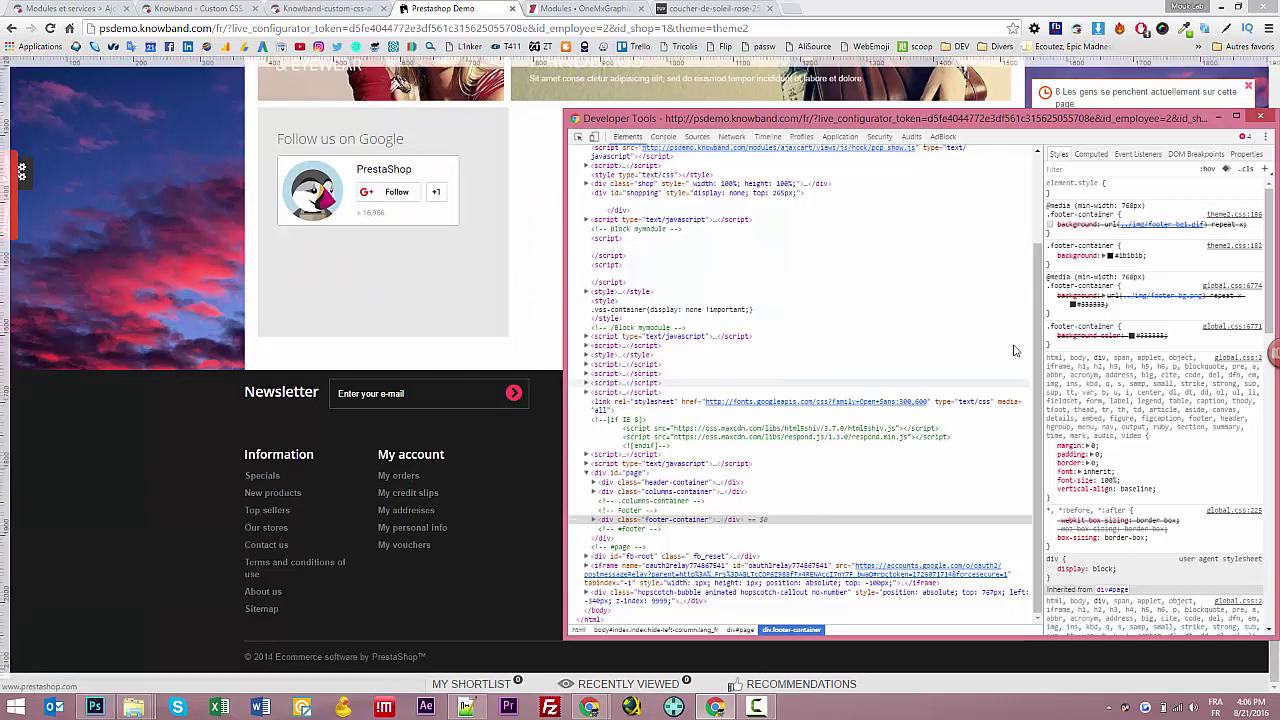
{"action": "left_click", "coordinate": [1051, 226]}
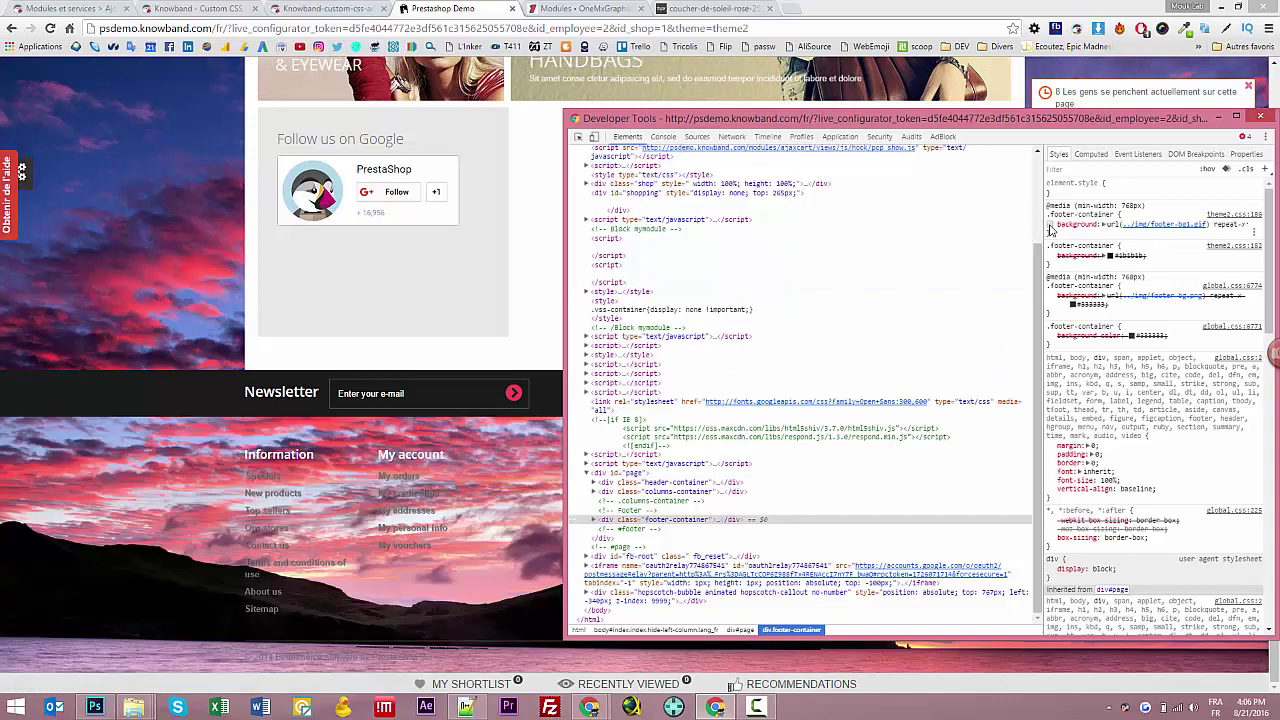
{"action": "scroll", "coordinate": [131, 360], "scroll_direction": "up", "scroll_amount": 3}
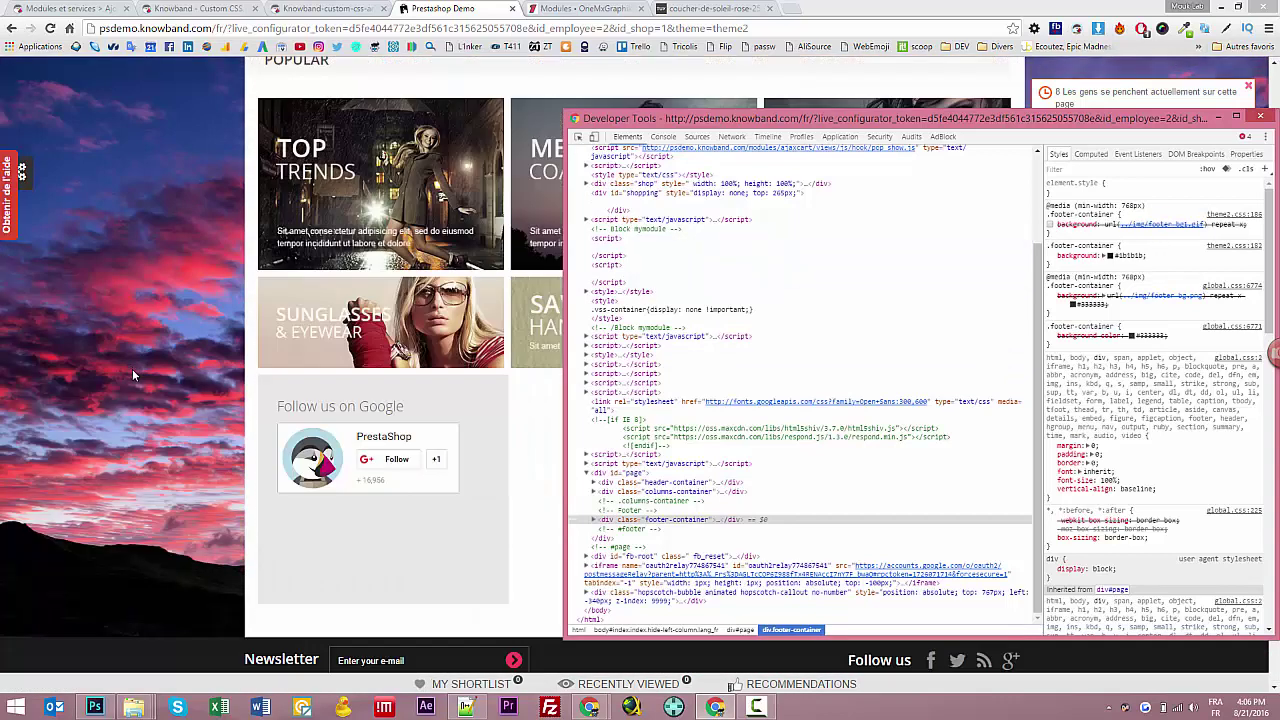
{"action": "scroll", "coordinate": [133, 375], "scroll_direction": "down", "scroll_amount": 3}
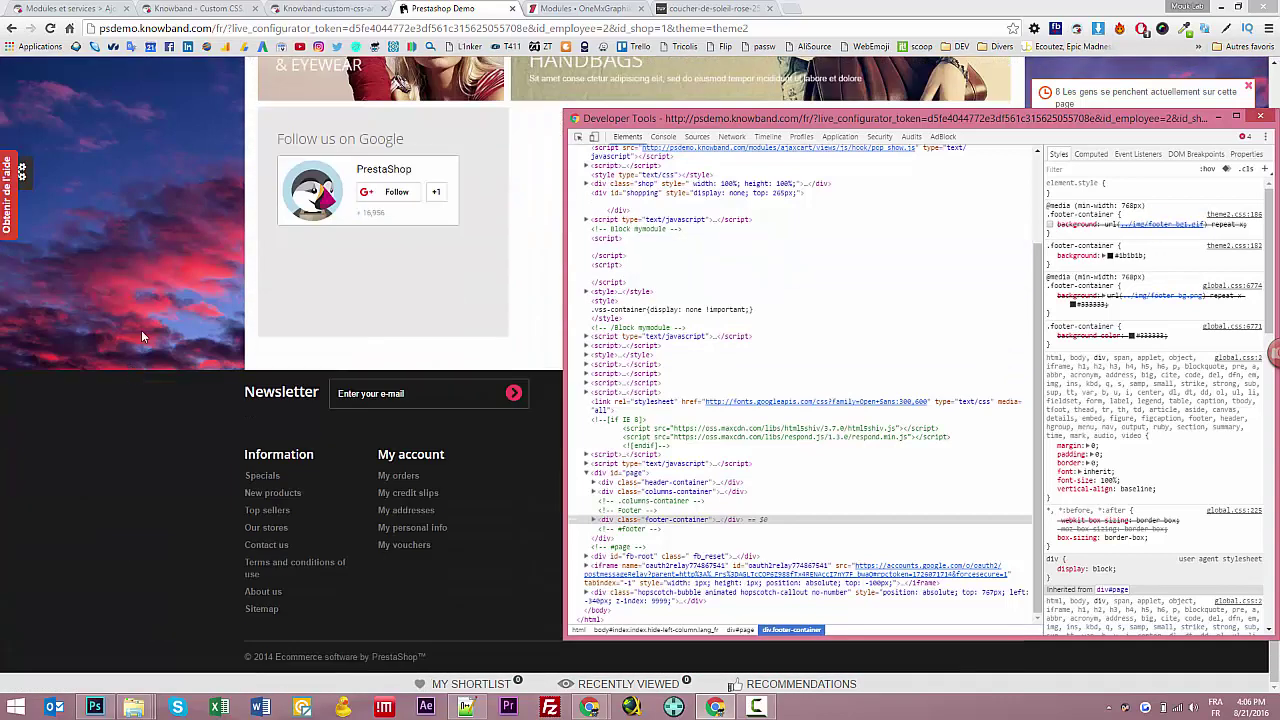
Step: Close the sunset image and examine the OneMxGraphik shop's background and footer for comparison
{"action": "left_click", "coordinate": [580, 8]}
{"action": "left_click", "coordinate": [710, 8]}
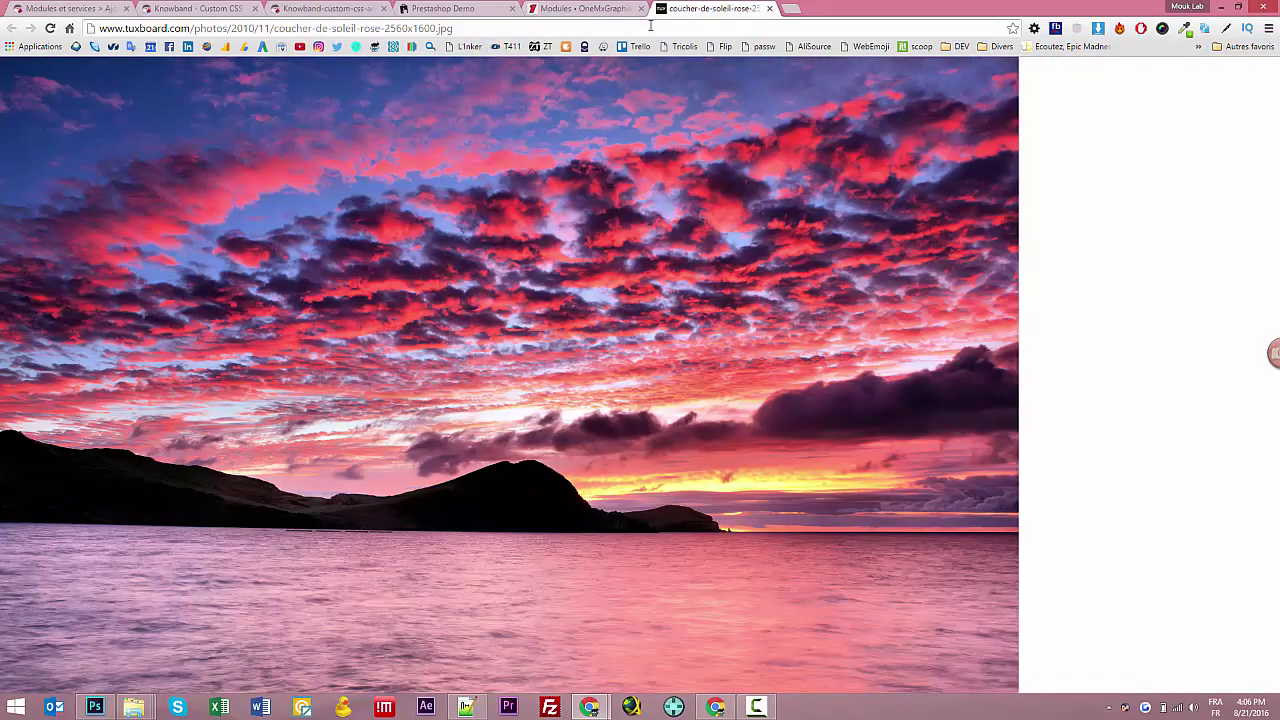
{"action": "key", "text": "ctrl+w"}
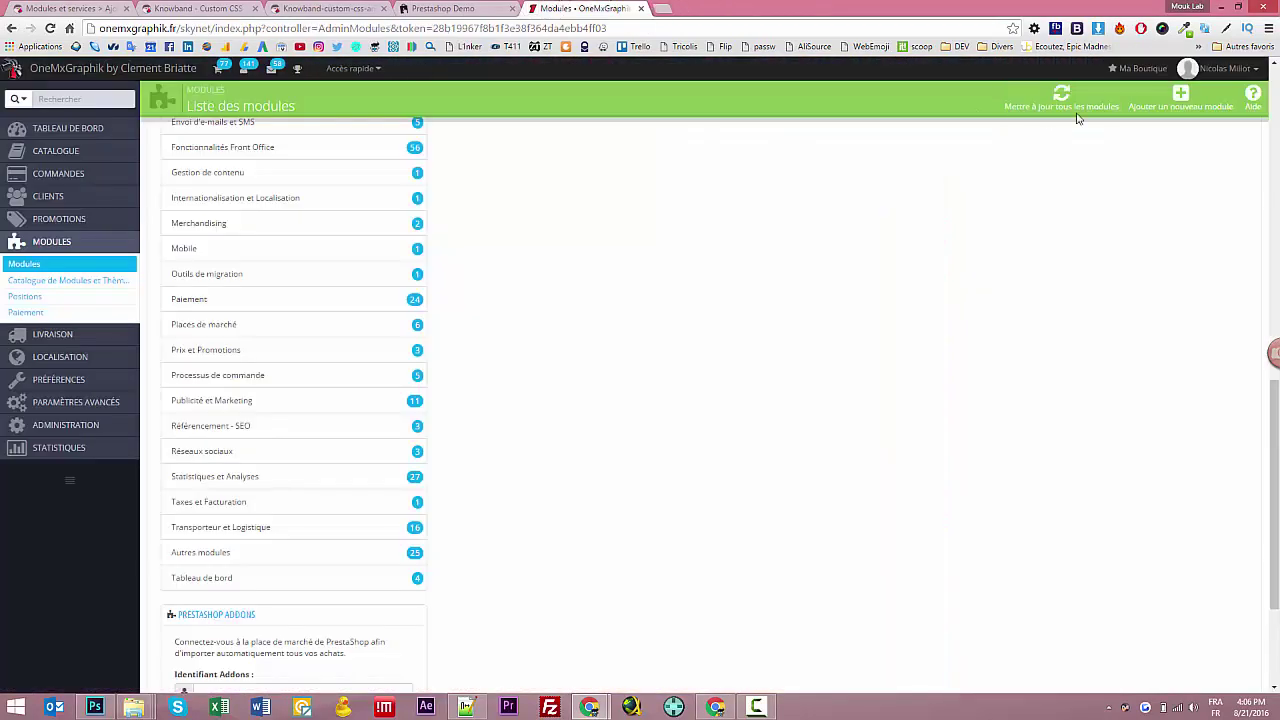
{"action": "left_click", "coordinate": [1140, 68]}
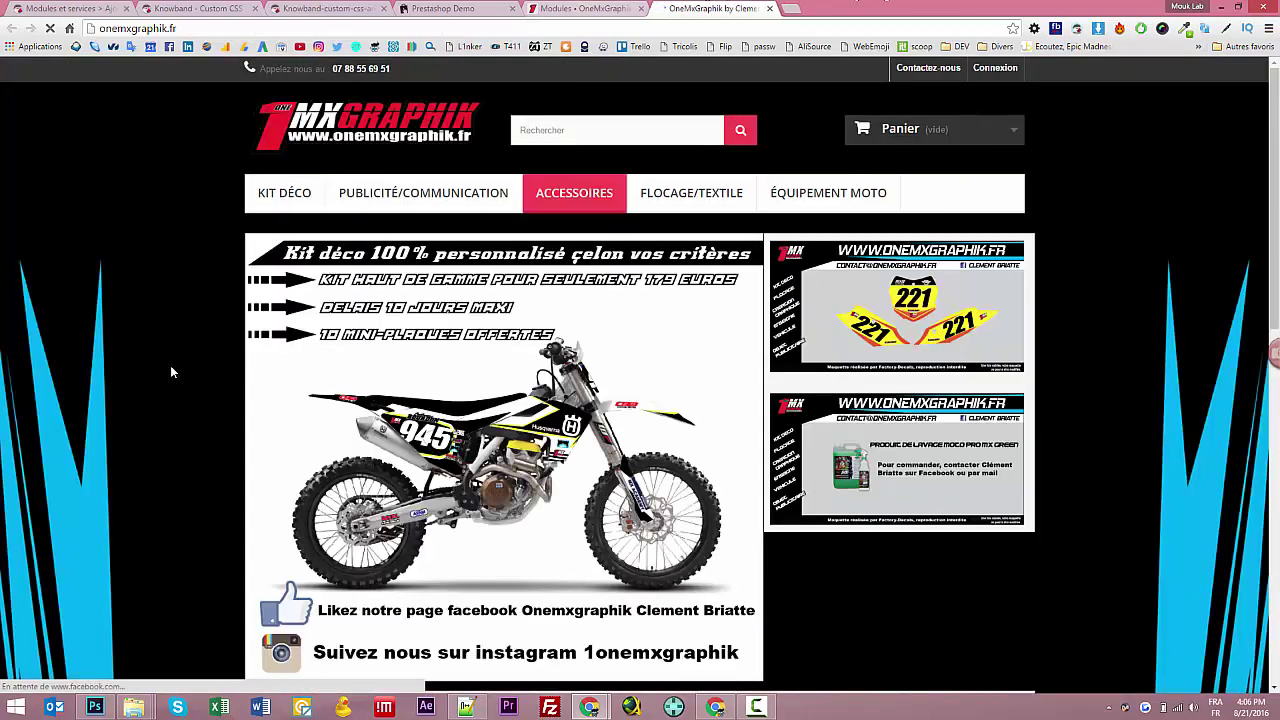
{"action": "scroll", "coordinate": [170, 372], "scroll_direction": "down", "scroll_amount": 15}
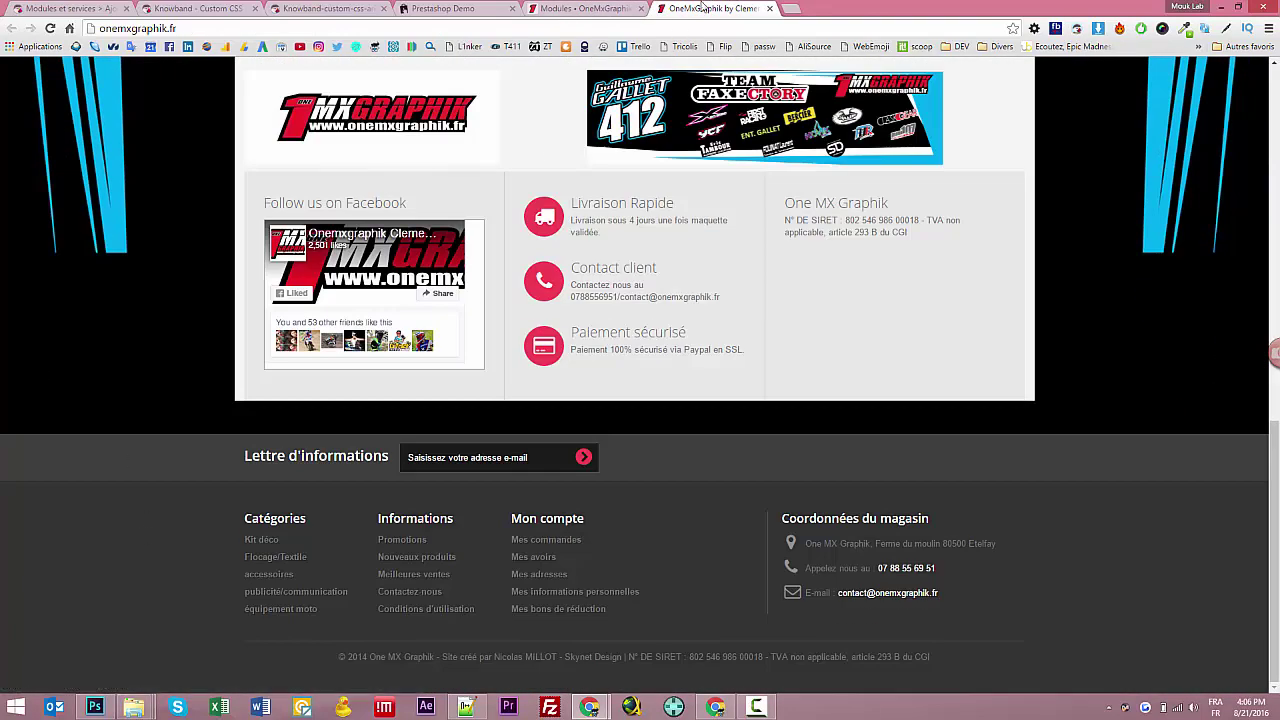
{"action": "middle_click", "coordinate": [702, 7]}
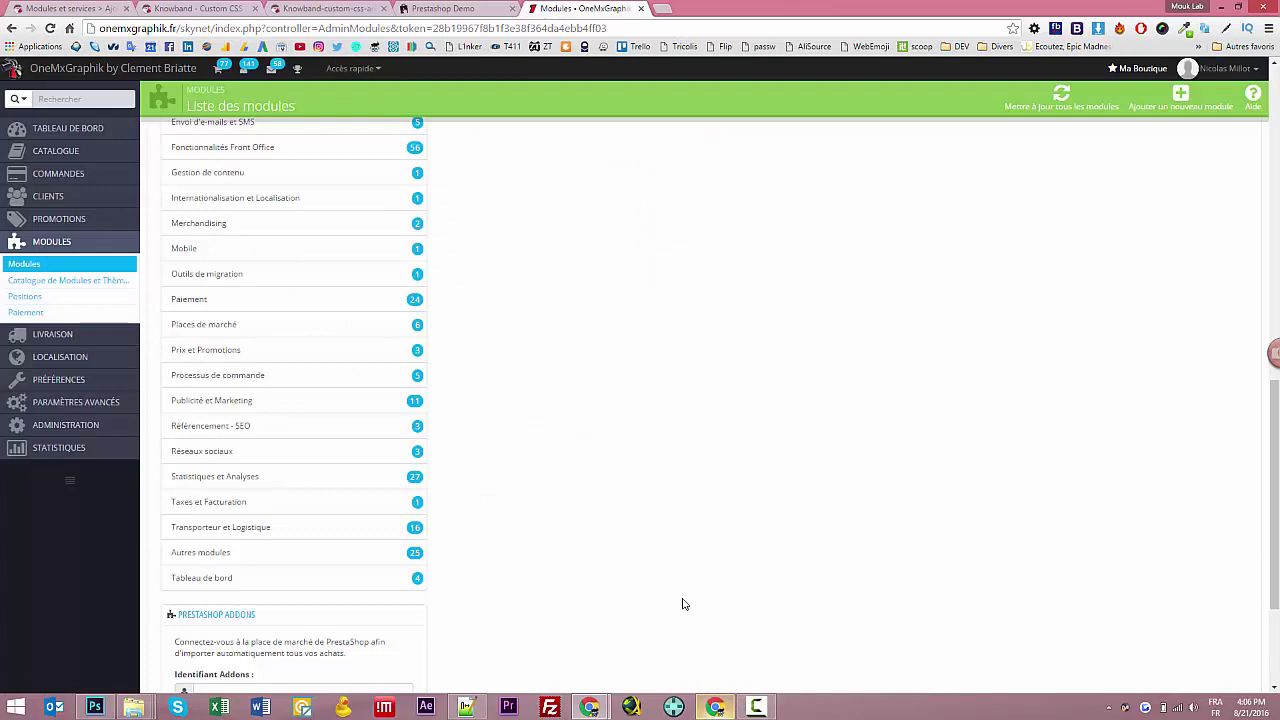
Step: Inspect the demo module's Custom CSS text area and disable its overflow: hidden and resize: none styles to reach the end of the code
{"action": "left_click", "coordinate": [423, 8]}
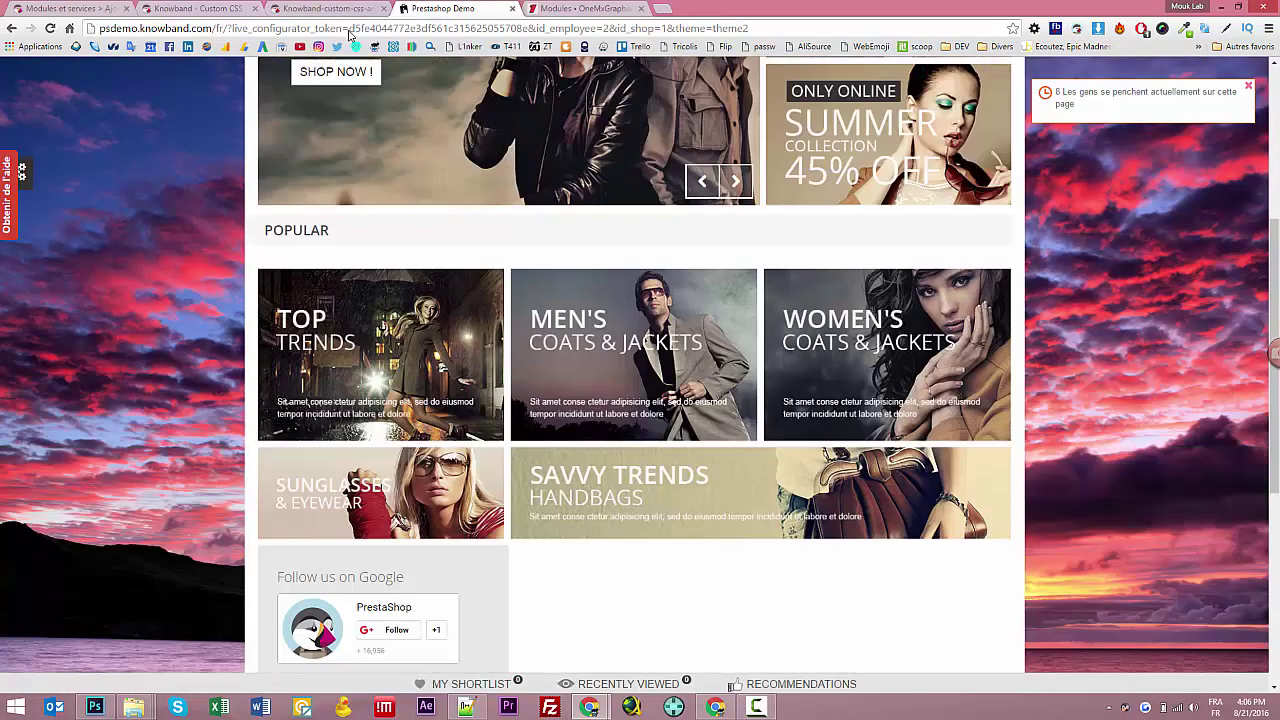
{"action": "left_click", "coordinate": [296, 7]}
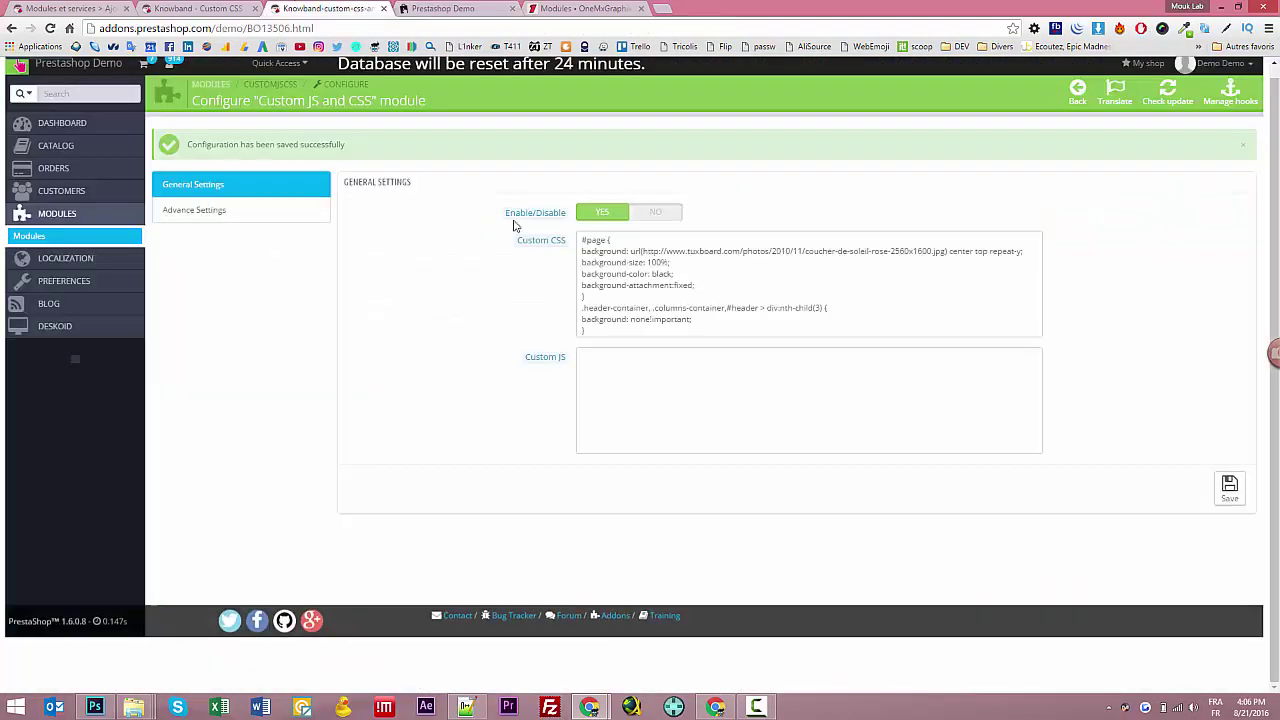
{"action": "left_click_drag", "start_coordinate": [583, 302], "coordinate": [718, 378]}
{"action": "right_click", "coordinate": [991, 329]}
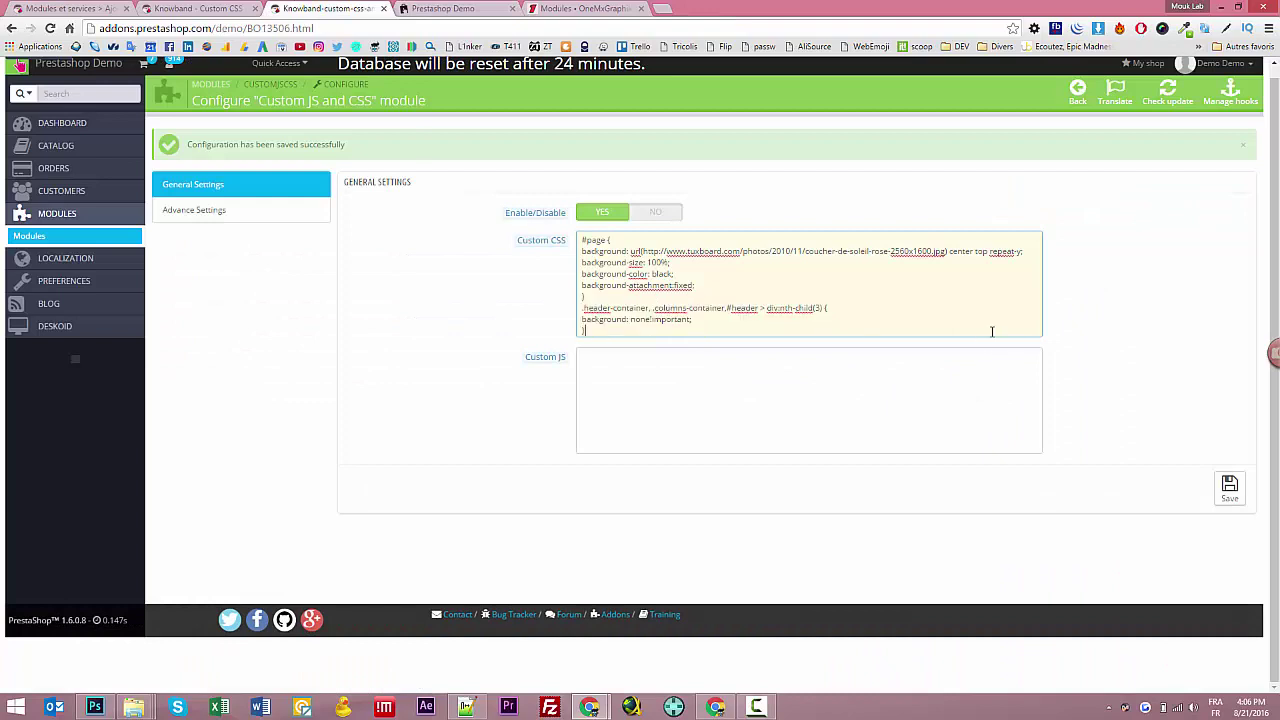
{"action": "left_click", "coordinate": [1043, 523]}
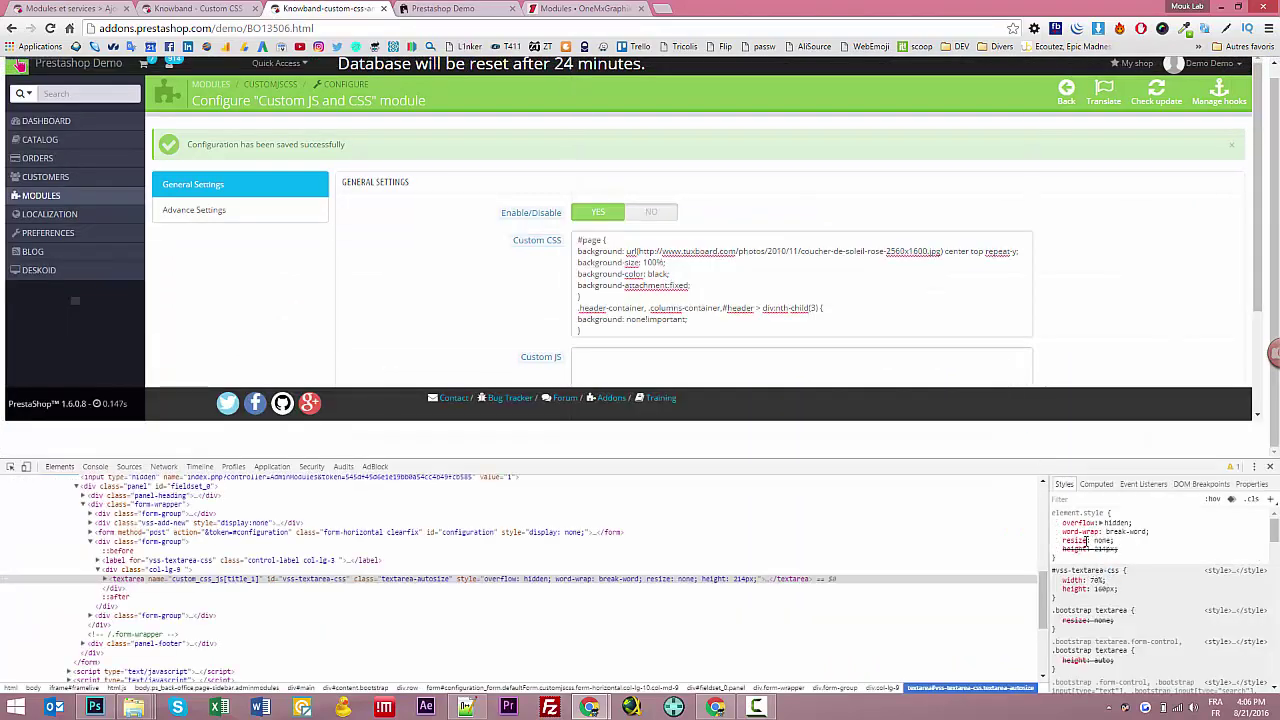
{"action": "scroll", "coordinate": [140, 577], "scroll_direction": "up", "scroll_amount": 1}
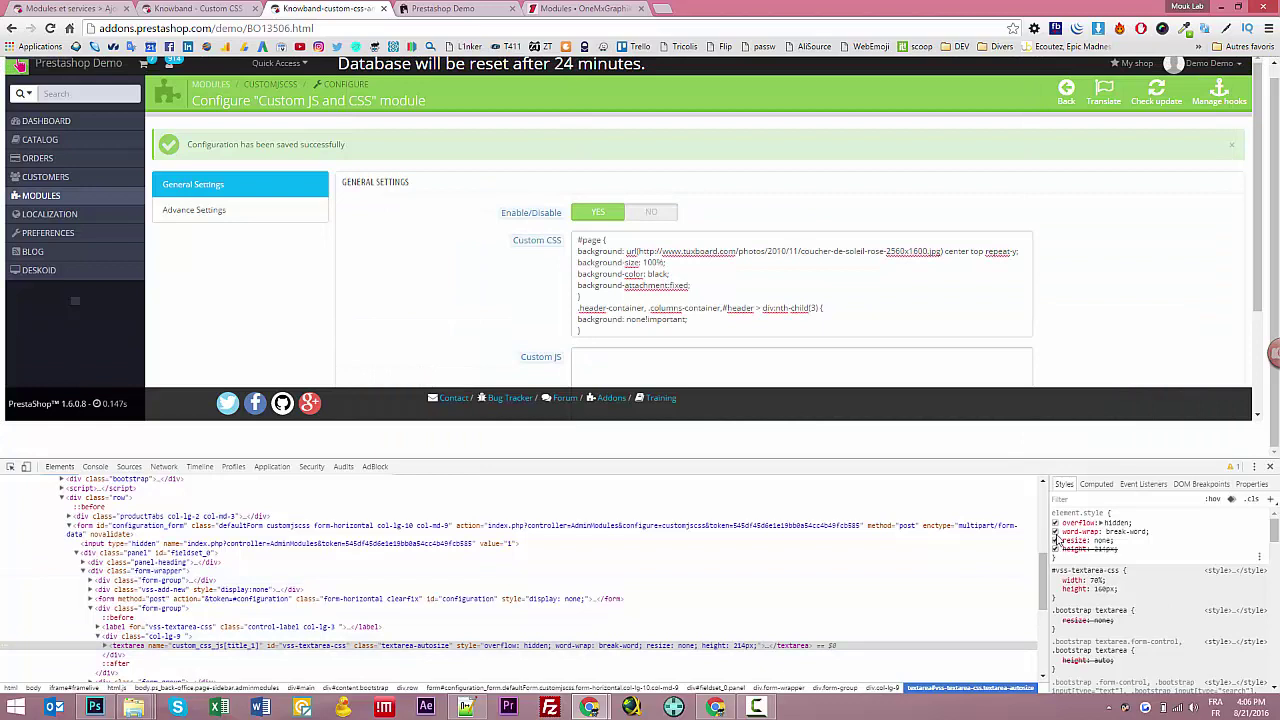
{"action": "left_click", "coordinate": [1055, 531]}
{"action": "left_click", "coordinate": [1055, 522]}
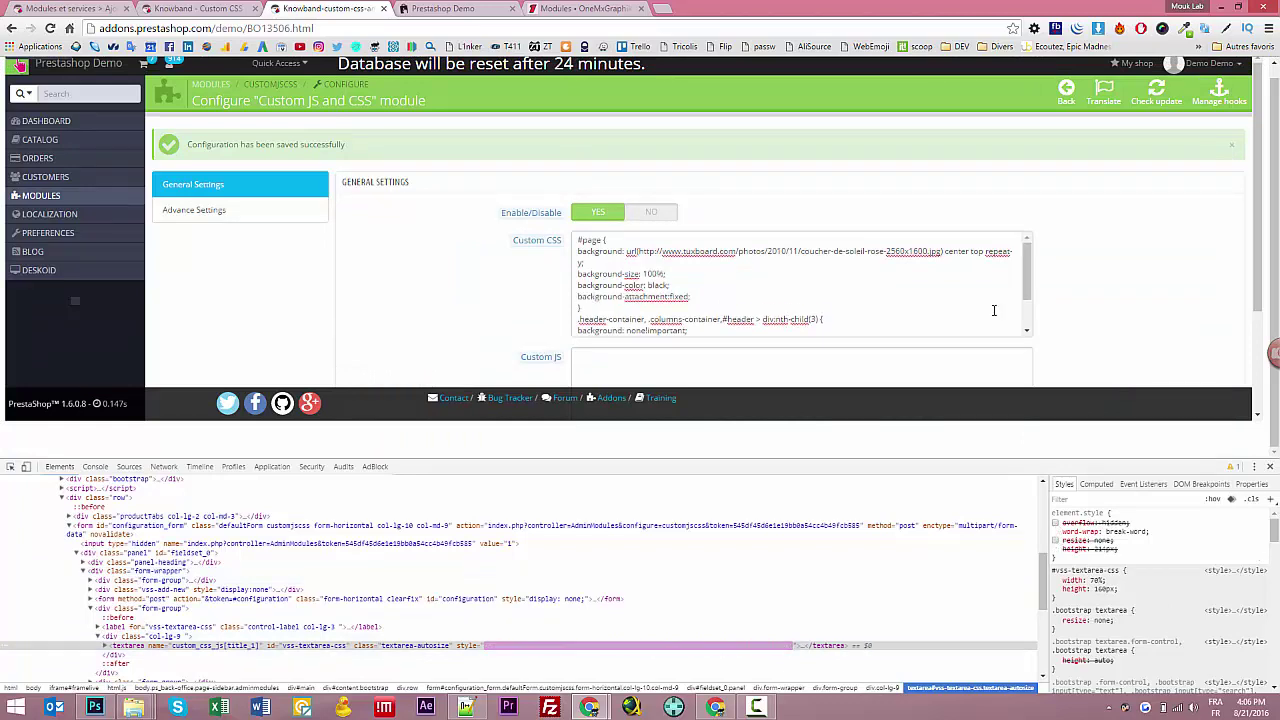
{"action": "mouse_move", "coordinate": [1027, 275]}
{"action": "left_mouse_down"}
{"action": "mouse_move", "coordinate": [1027, 314]}
{"action": "mouse_move", "coordinate": [1027, 249]}
{"action": "mouse_move", "coordinate": [1027, 284]}
{"action": "left_mouse_up"}
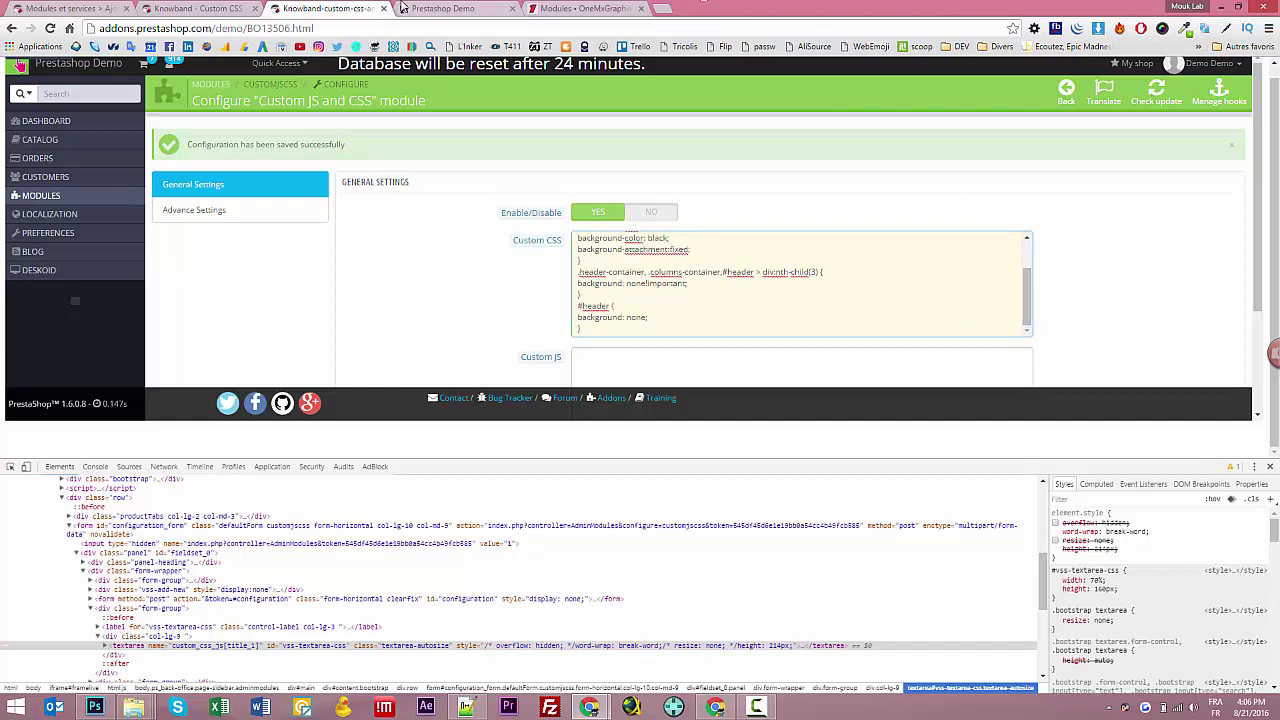
Step: Open the OneMxGraphik shop's CSS Editing Module configuration and copy the .footer-container selector with its footer-bg.png repeat-x #333333 background declaration
{"action": "left_click", "coordinate": [580, 12]}
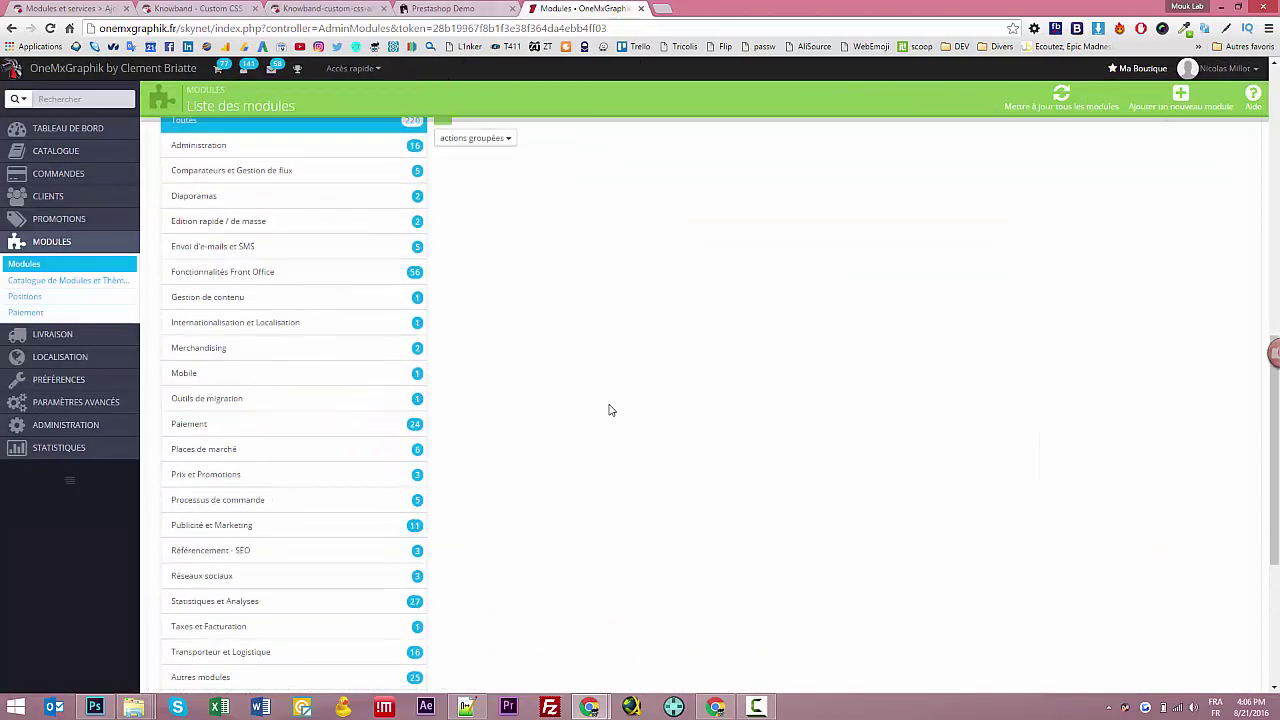
{"action": "scroll", "coordinate": [611, 410], "scroll_direction": "up", "scroll_amount": 1}
{"action": "left_click", "coordinate": [1195, 177]}
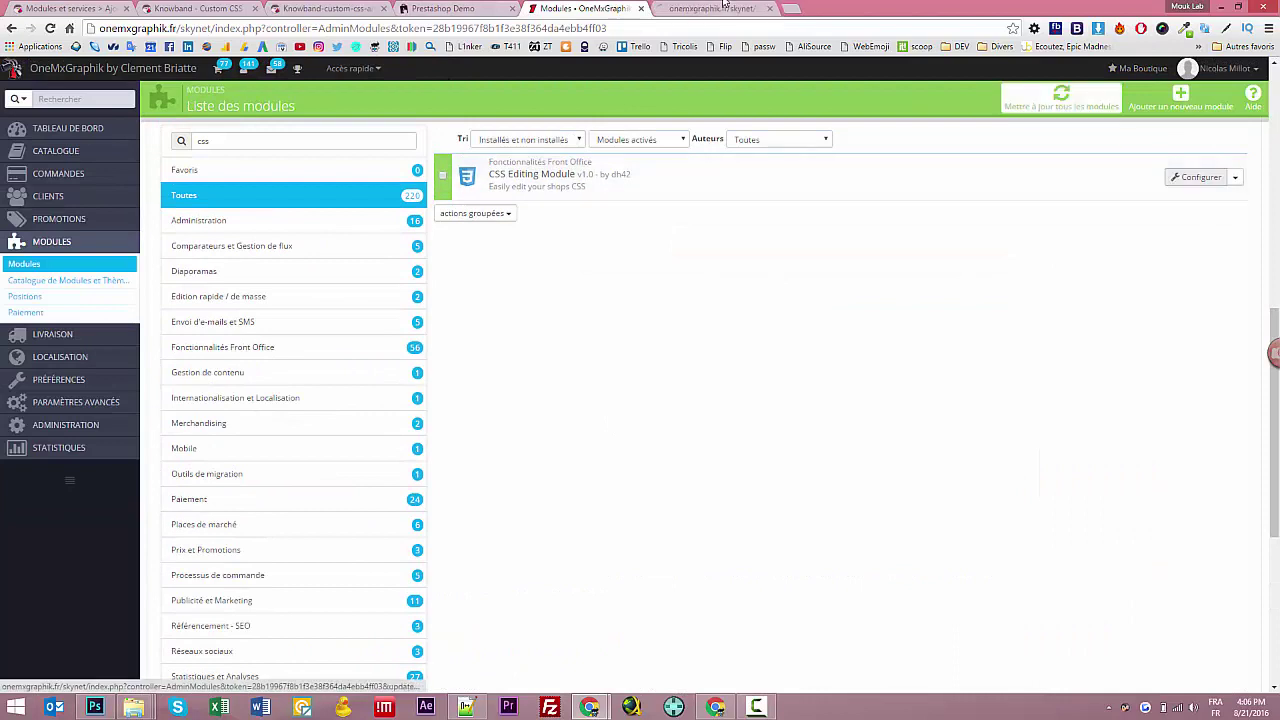
{"action": "scroll", "coordinate": [506, 286], "scroll_direction": "down", "scroll_amount": 1}
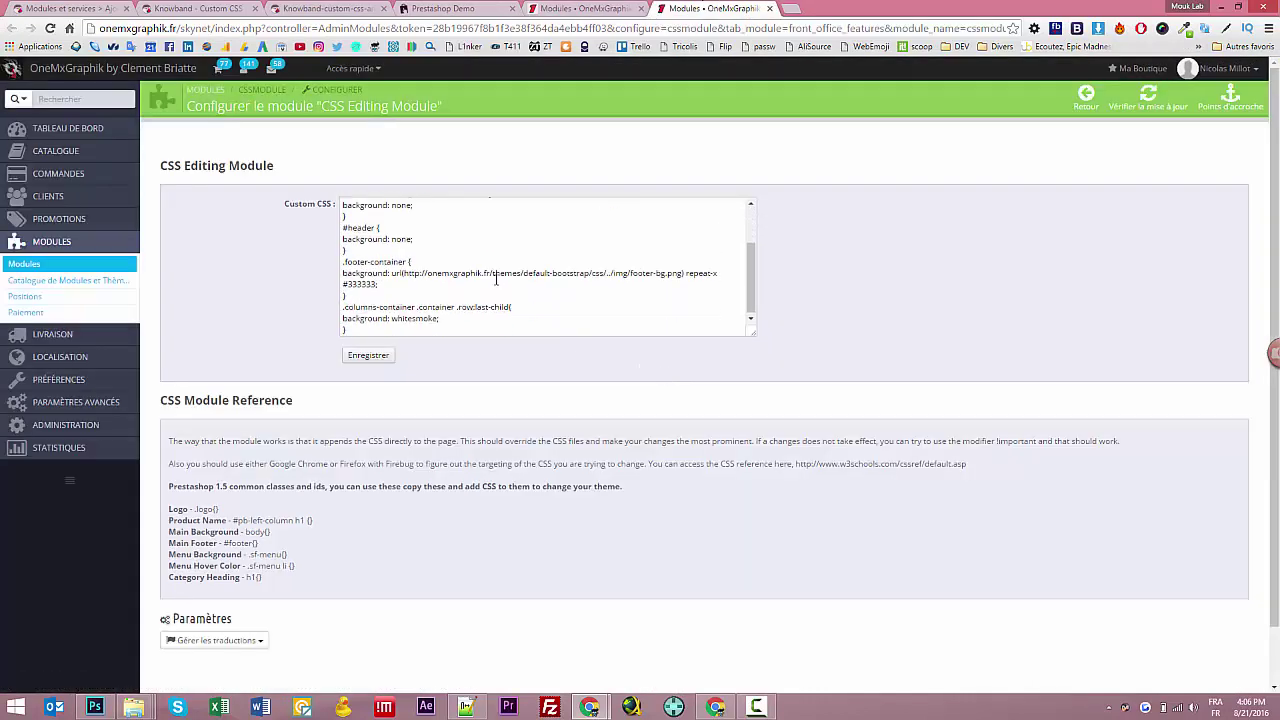
{"action": "left_click", "coordinate": [384, 284]}
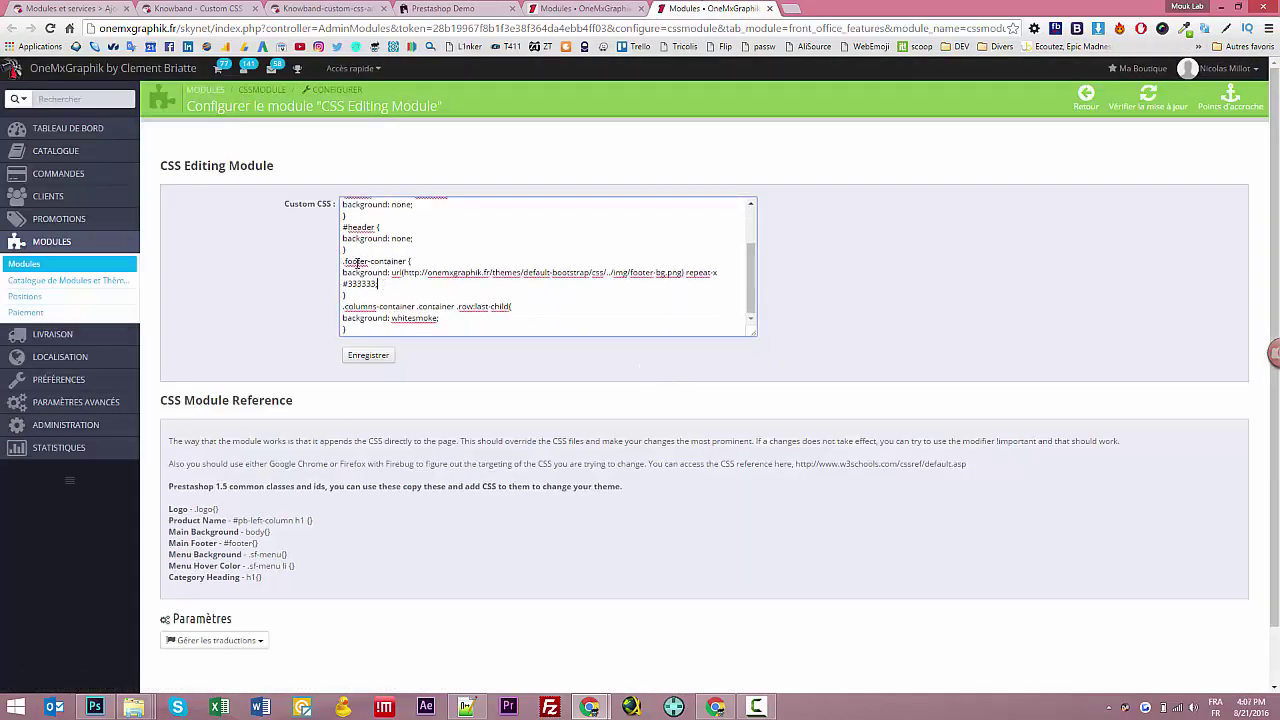
{"action": "left_click_drag", "start_coordinate": [342, 262], "coordinate": [394, 283]}
{"action": "key", "text": "ctrl+c"}
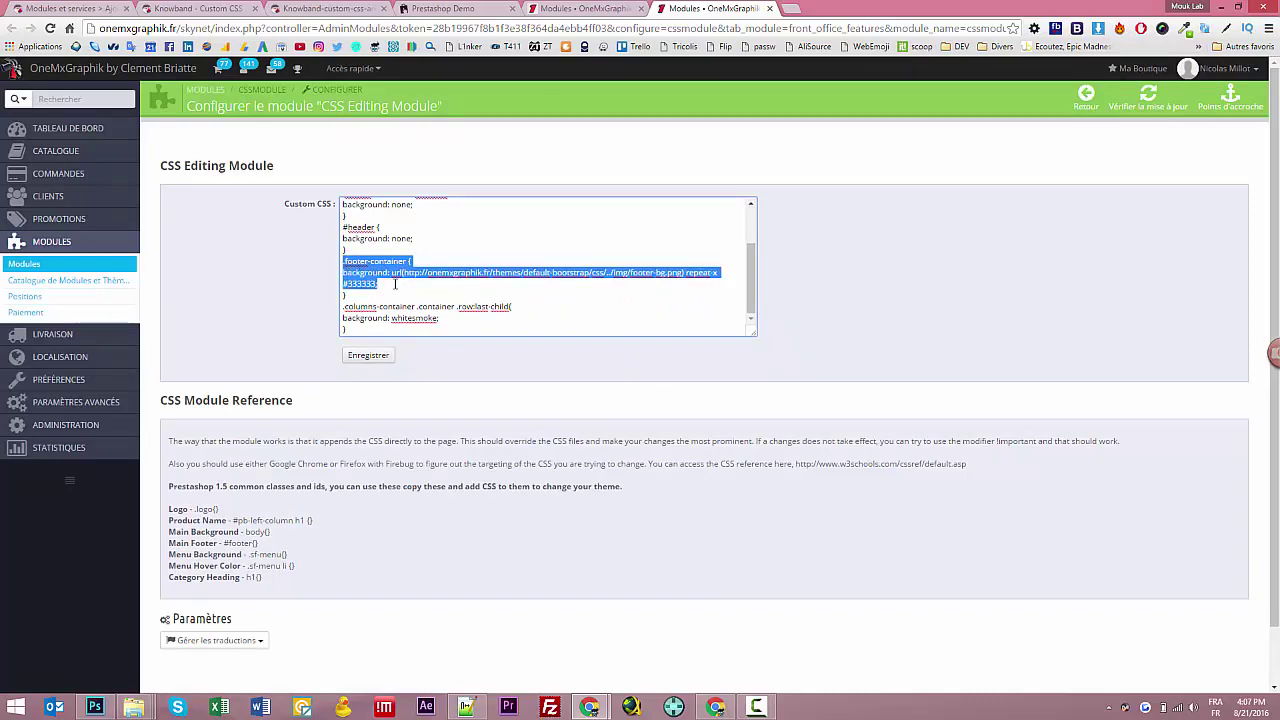
{"action": "left_click", "coordinate": [565, 8]}
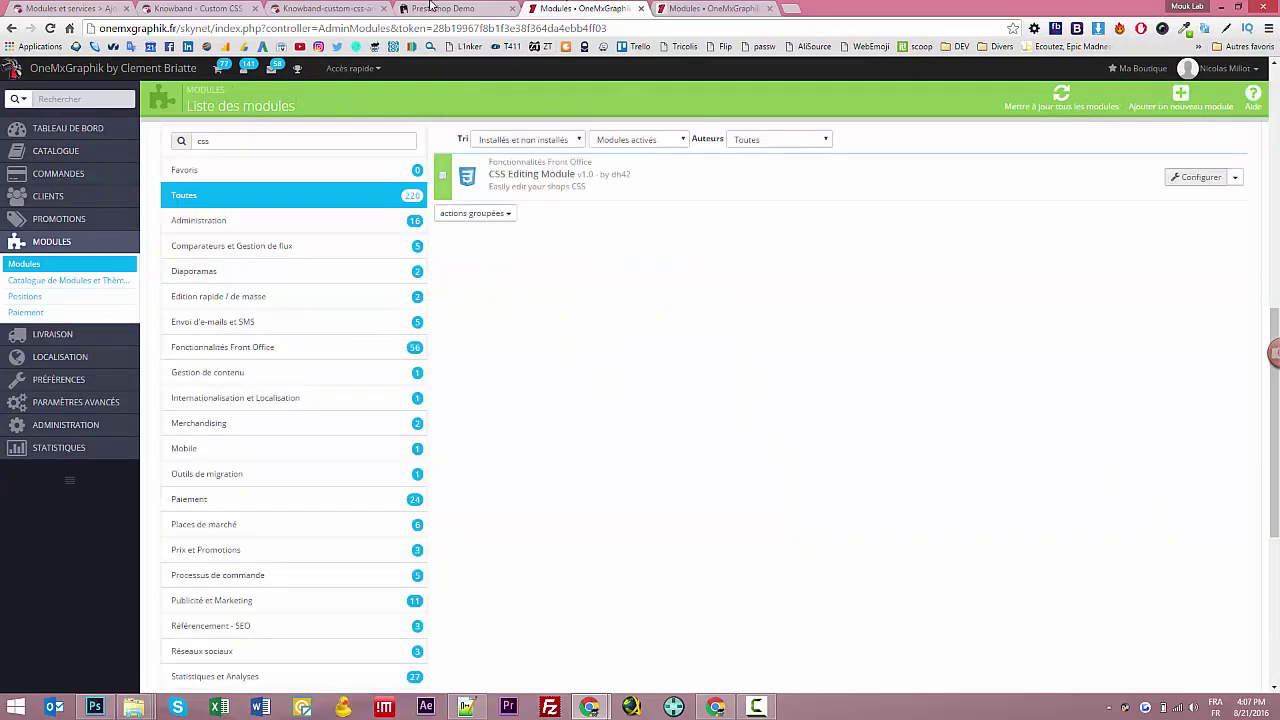
Step: Paste the copied .footer-container rule at the end of the demo module's Custom CSS and replace its background value with black
{"action": "left_click", "coordinate": [343, 8]}
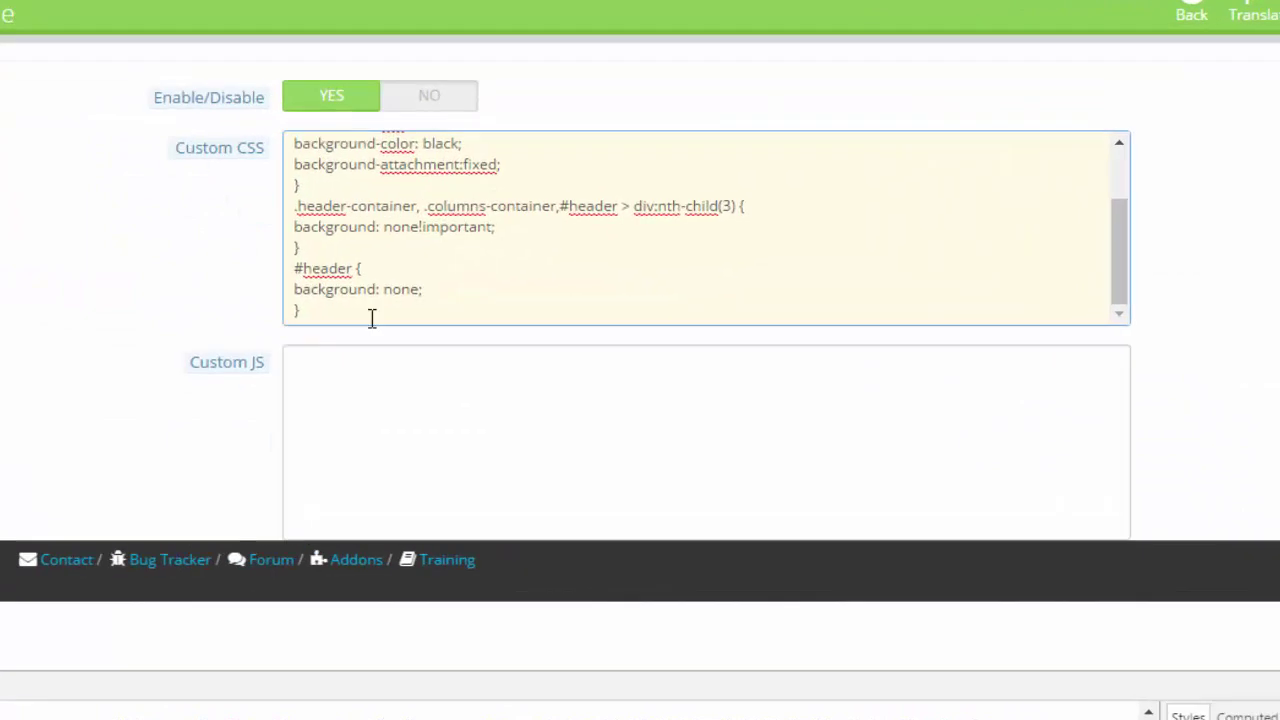
{"action": "key", "text": "ctrl+v"}
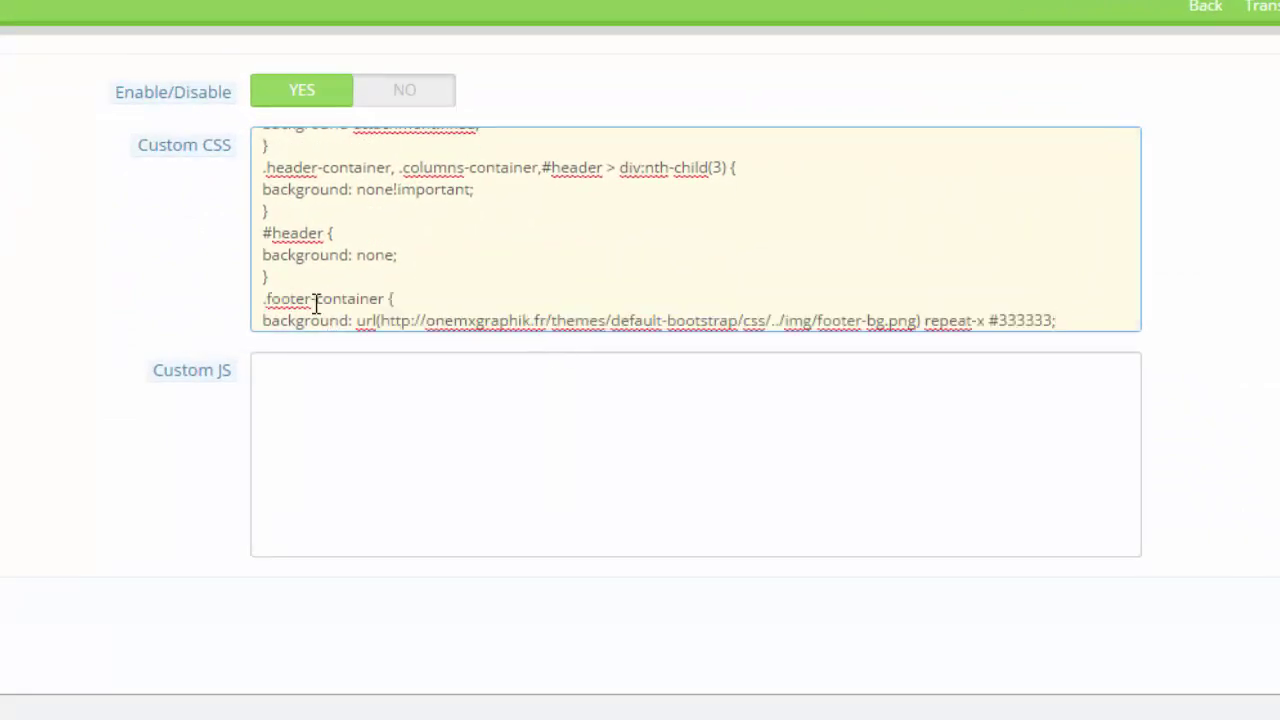
{"action": "left_click_drag", "start_coordinate": [355, 320], "coordinate": [1174, 343]}
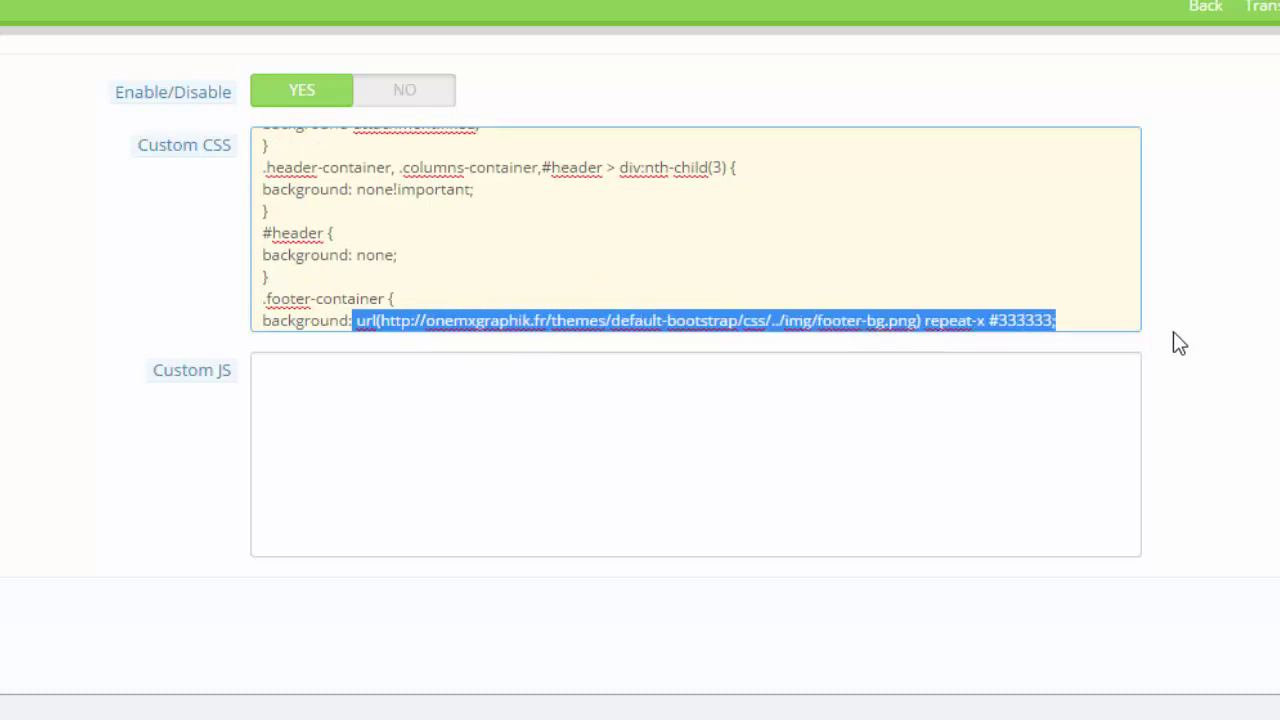
{"action": "key", "text": "BackSpace"}
{"action": "type", "text": "ba"}
{"action": "type", "text": "ack;"}
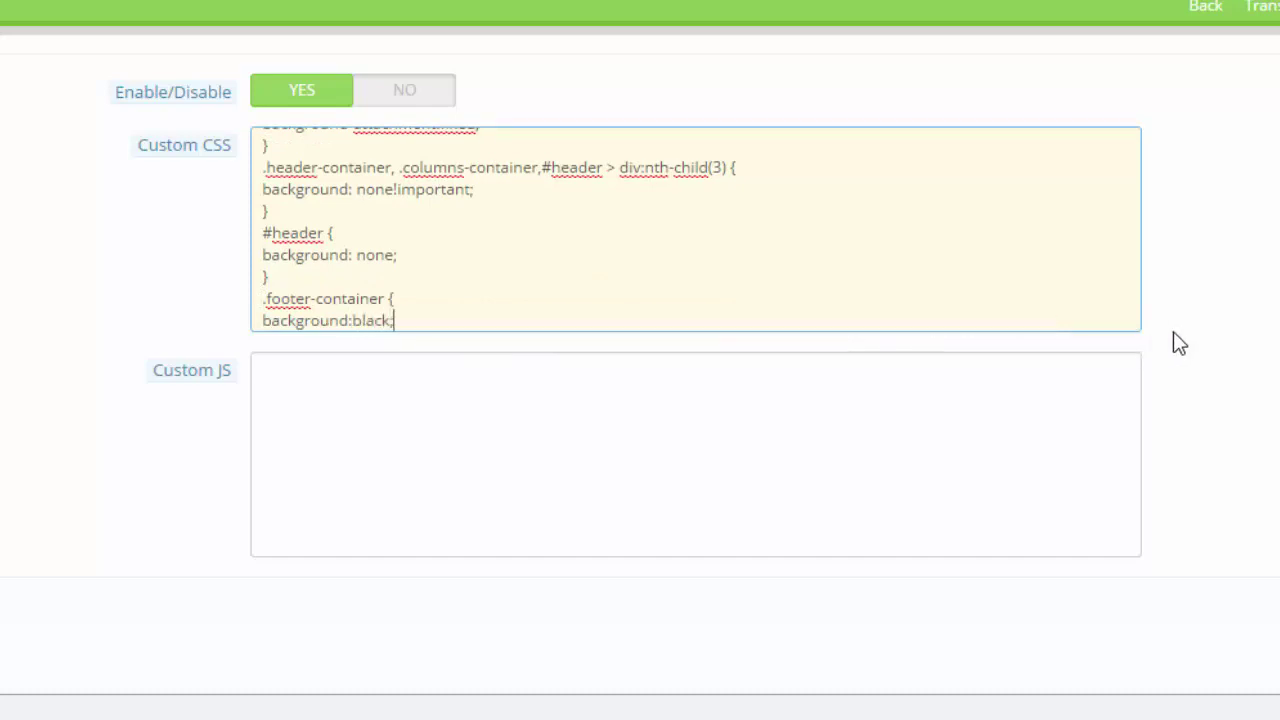
Step: Change the .footer-container background value to #000, close the rule with a brace, and save the module configuration
{"action": "key", "text": "shift+Left"}
{"action": "key", "text": "shift+Left"}
{"action": "key", "text": "shift+Left"}
{"action": "key", "text": "shift+Left"}
{"action": "key", "text": "shift+Left"}
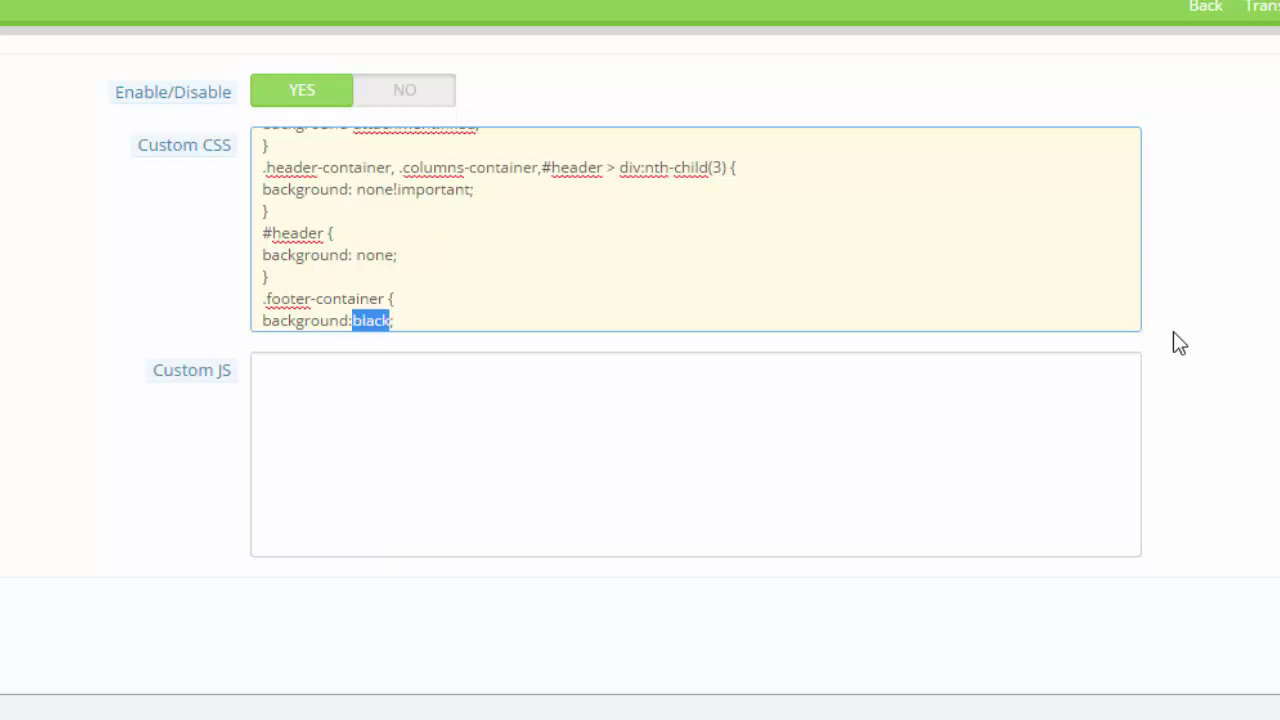
{"action": "type", "text": "#000"}
{"action": "key", "text": "Return"}
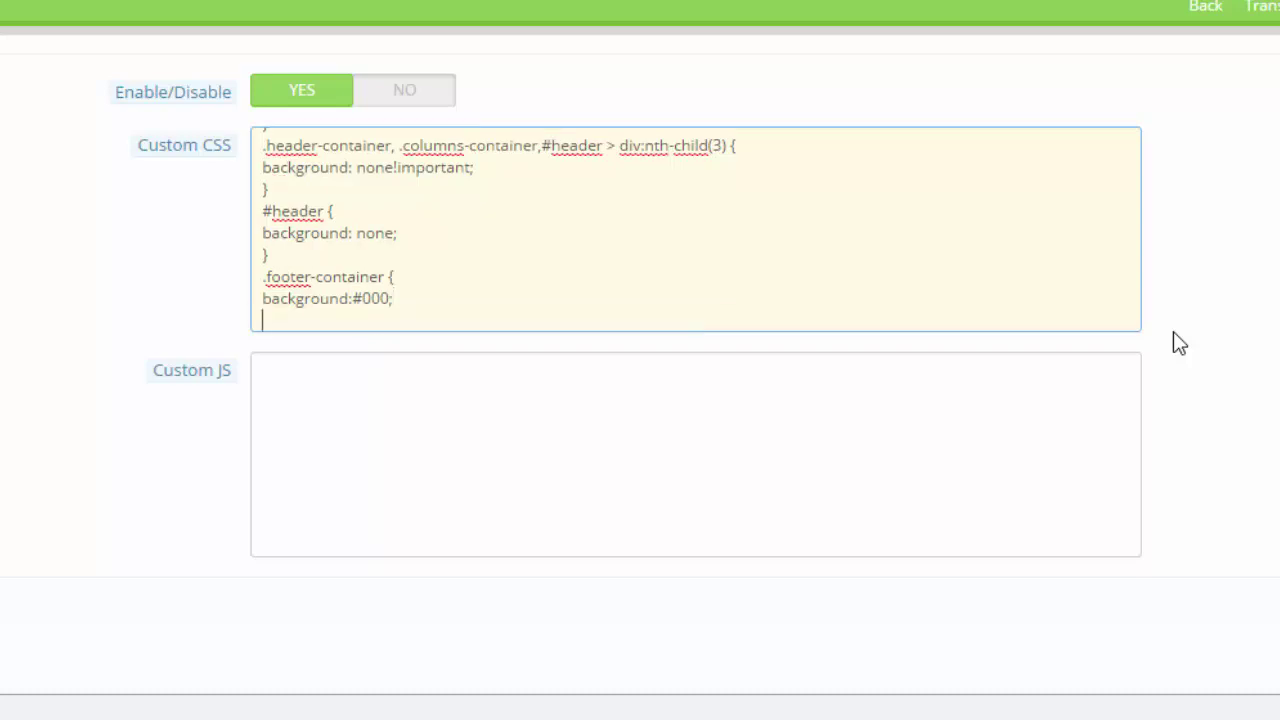
{"action": "type", "text": "}"}
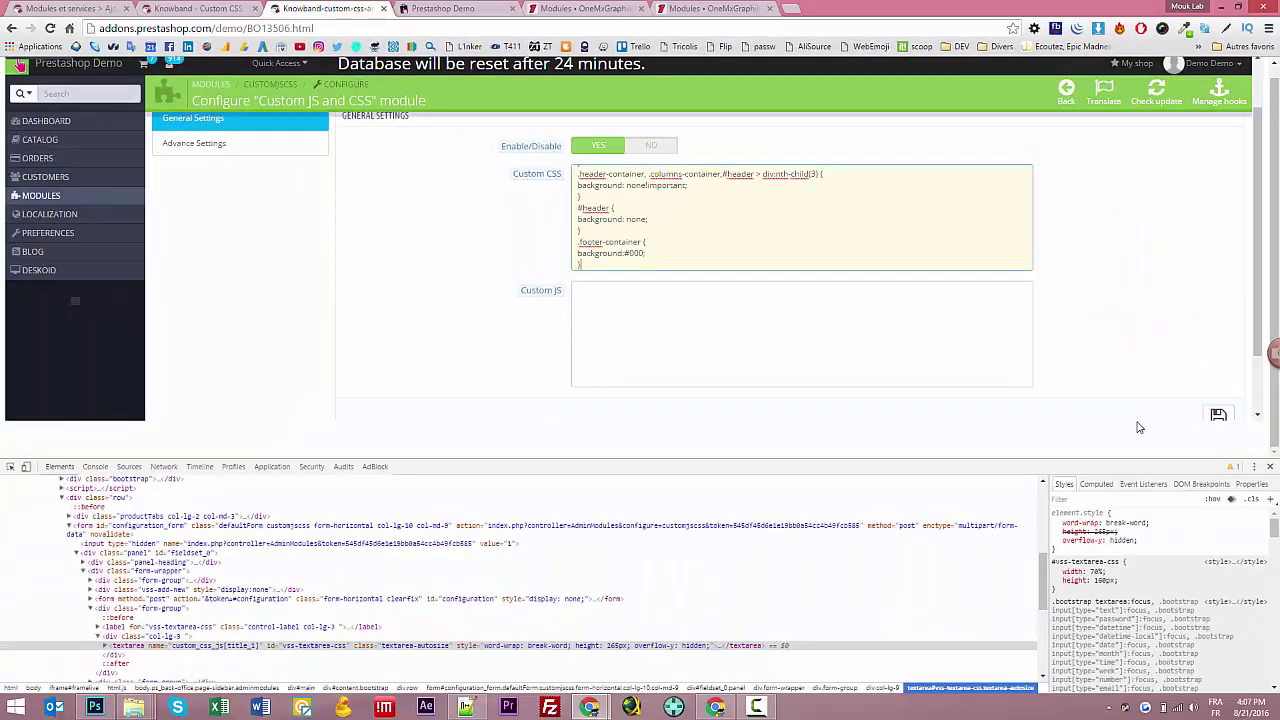
{"action": "left_click", "coordinate": [1220, 416]}
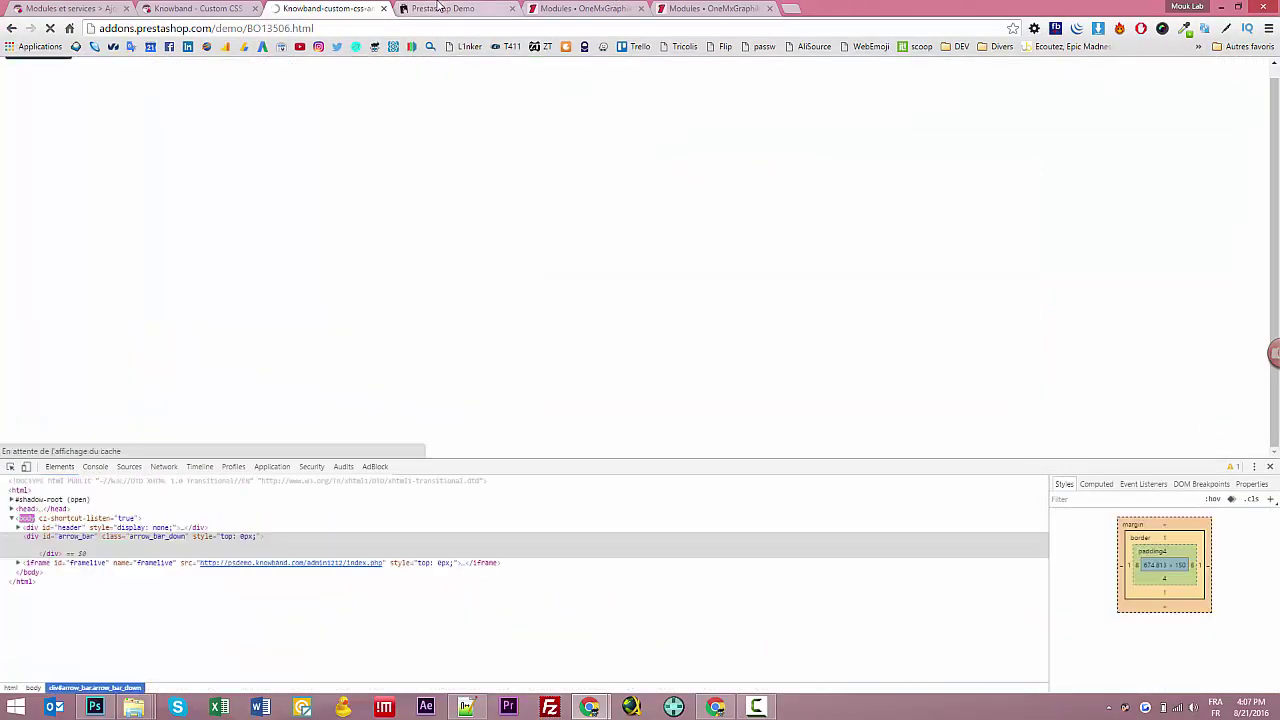
Step: Reload the demo storefront to check its footer and background, and sample the color of the strip behind Follow us
{"action": "key", "text": "ctrl+Tab"}
{"action": "scroll", "coordinate": [200, 325], "scroll_direction": "down", "scroll_amount": 5}
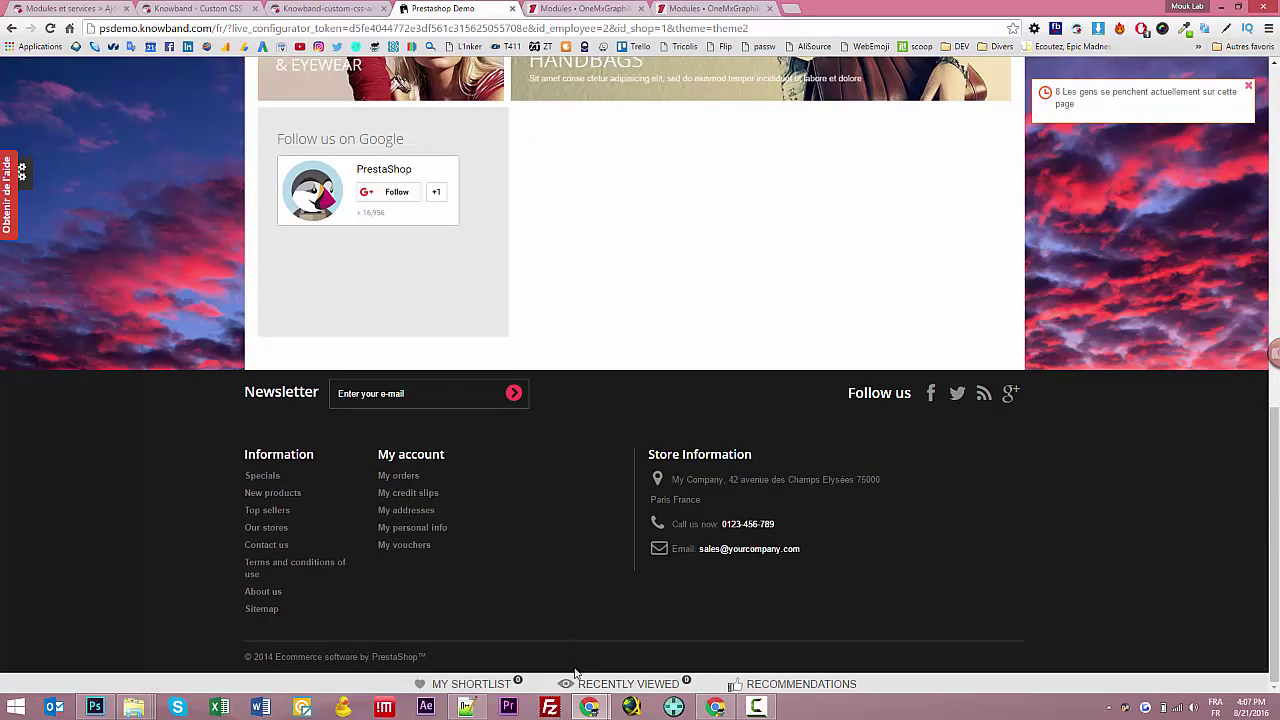
{"action": "key", "text": "F5"}
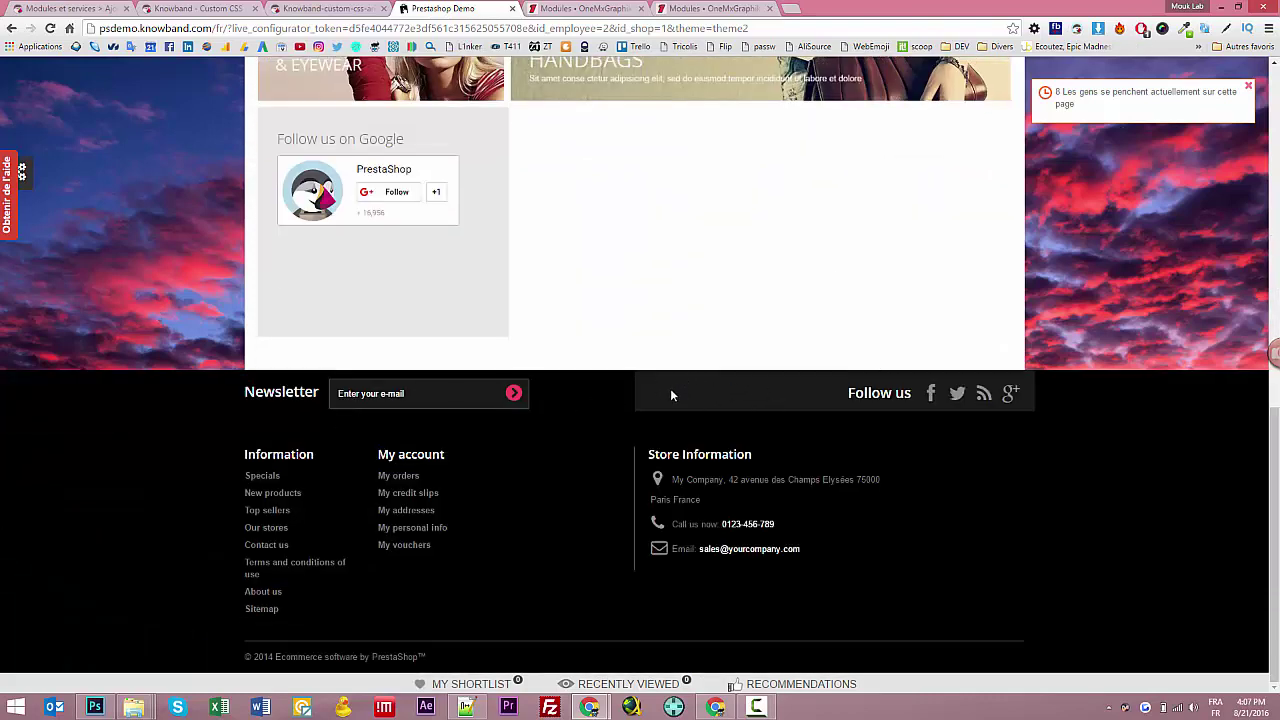
{"action": "left_click", "coordinate": [1184, 28]}
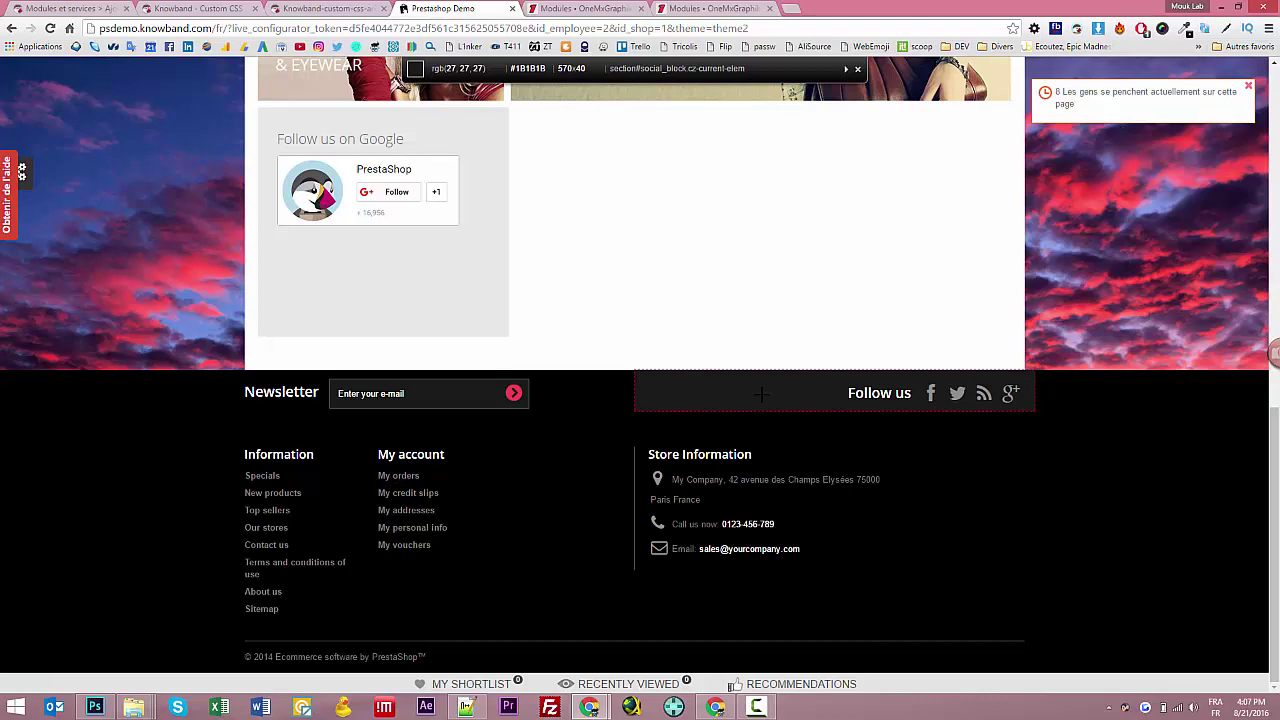
{"action": "left_click", "coordinate": [735, 144]}
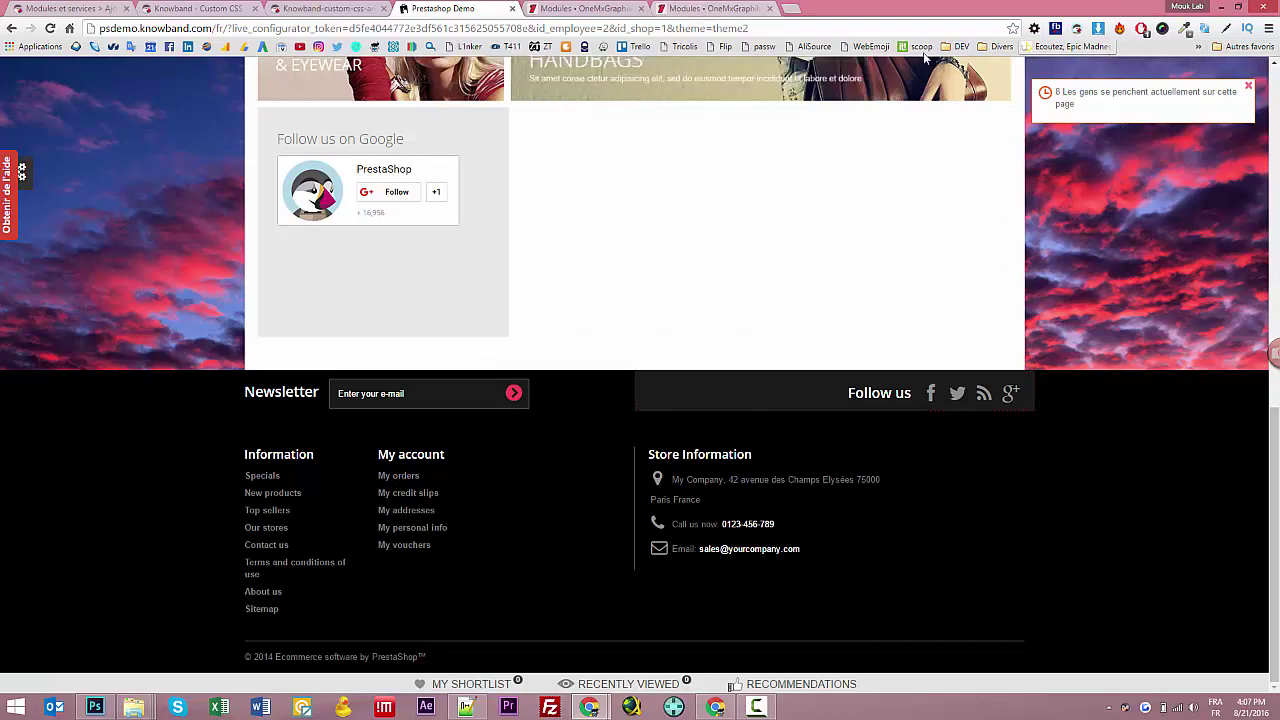
{"action": "scroll", "coordinate": [166, 265], "scroll_direction": "up", "scroll_amount": 15}
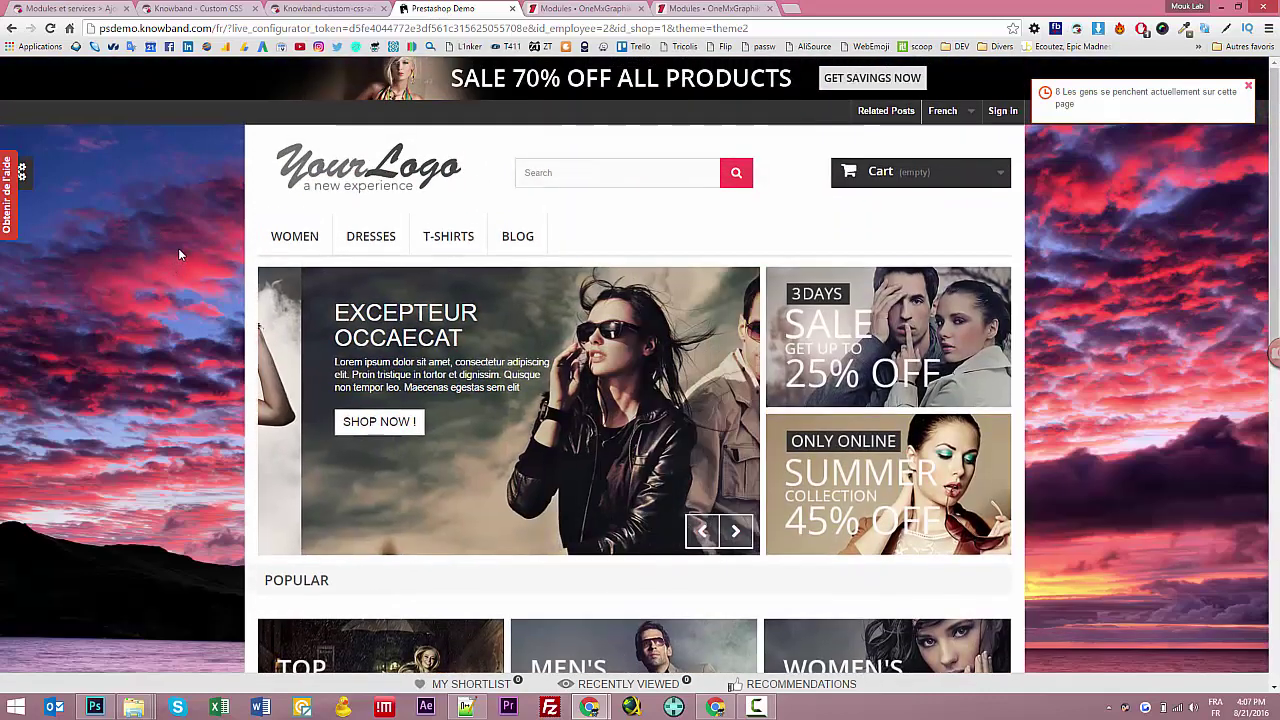
Step: Close the demo storefront and review the Knowband Custom CSS and JS product page
{"action": "middle_click", "coordinate": [447, 8]}
{"action": "left_click", "coordinate": [328, 8]}
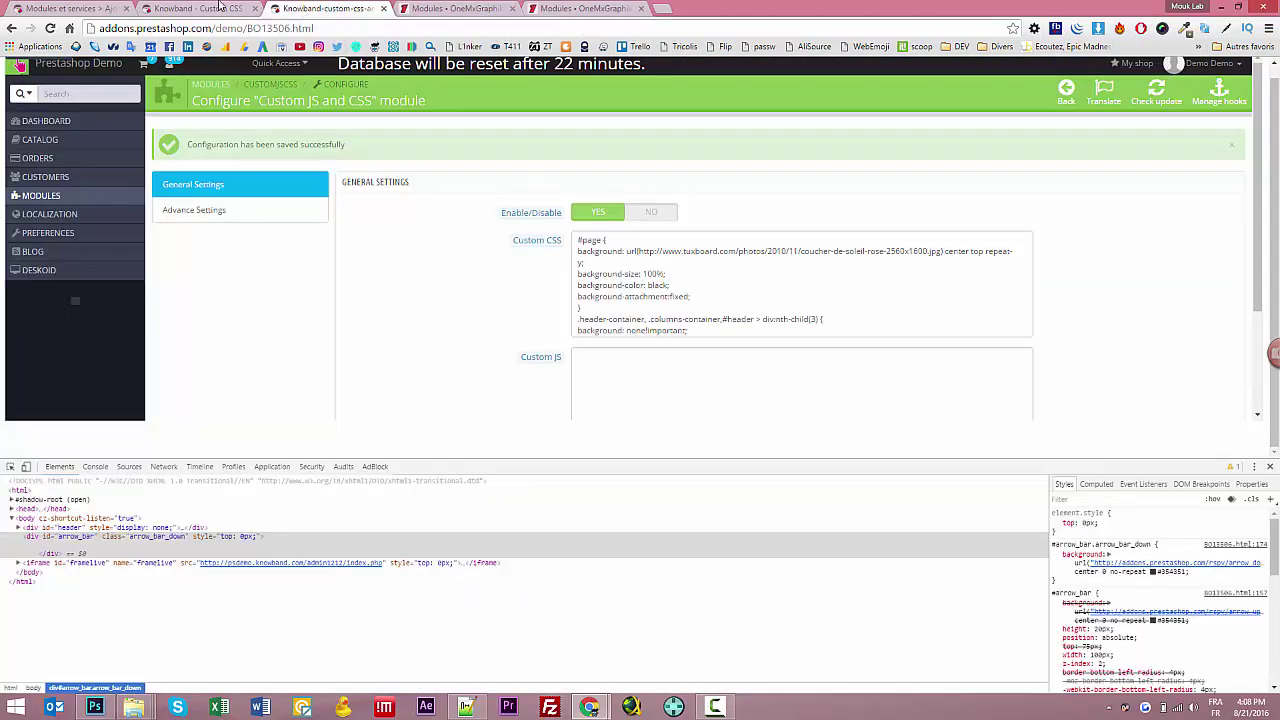
{"action": "left_click", "coordinate": [214, 8]}
{"action": "left_click", "coordinate": [100, 330]}
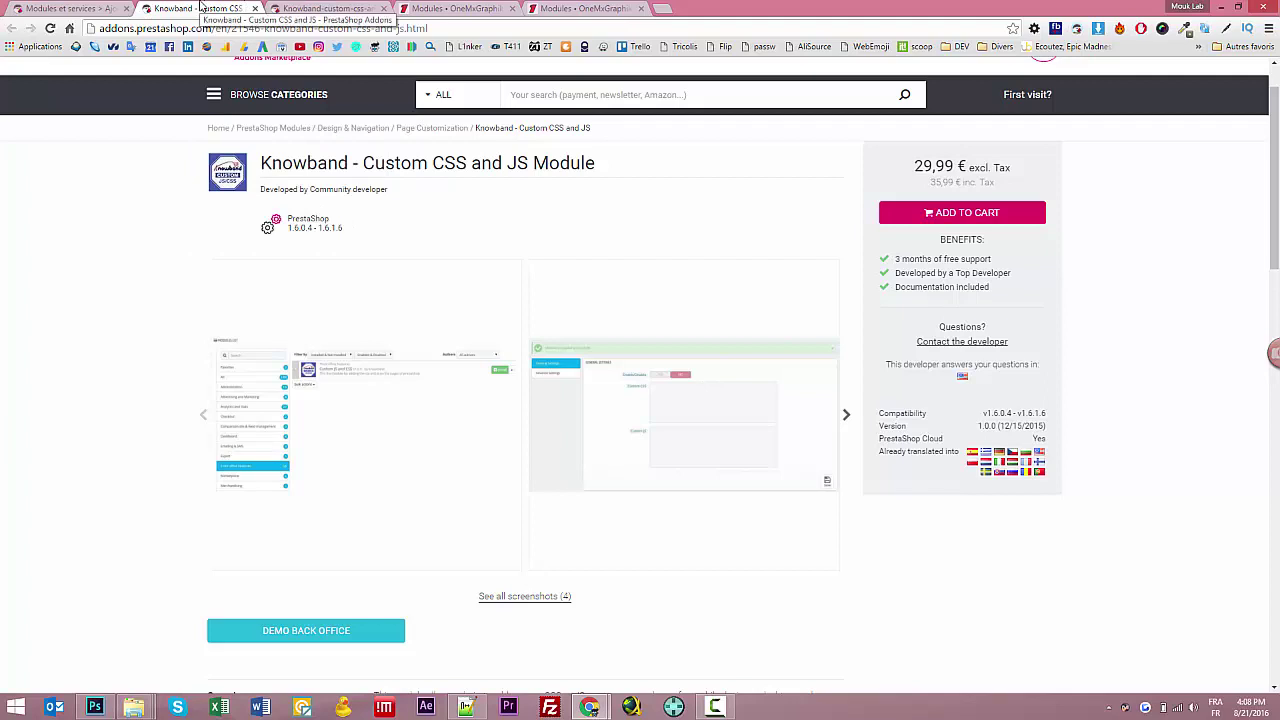
{"action": "scroll", "coordinate": [186, 277], "scroll_direction": "up", "scroll_amount": 1}
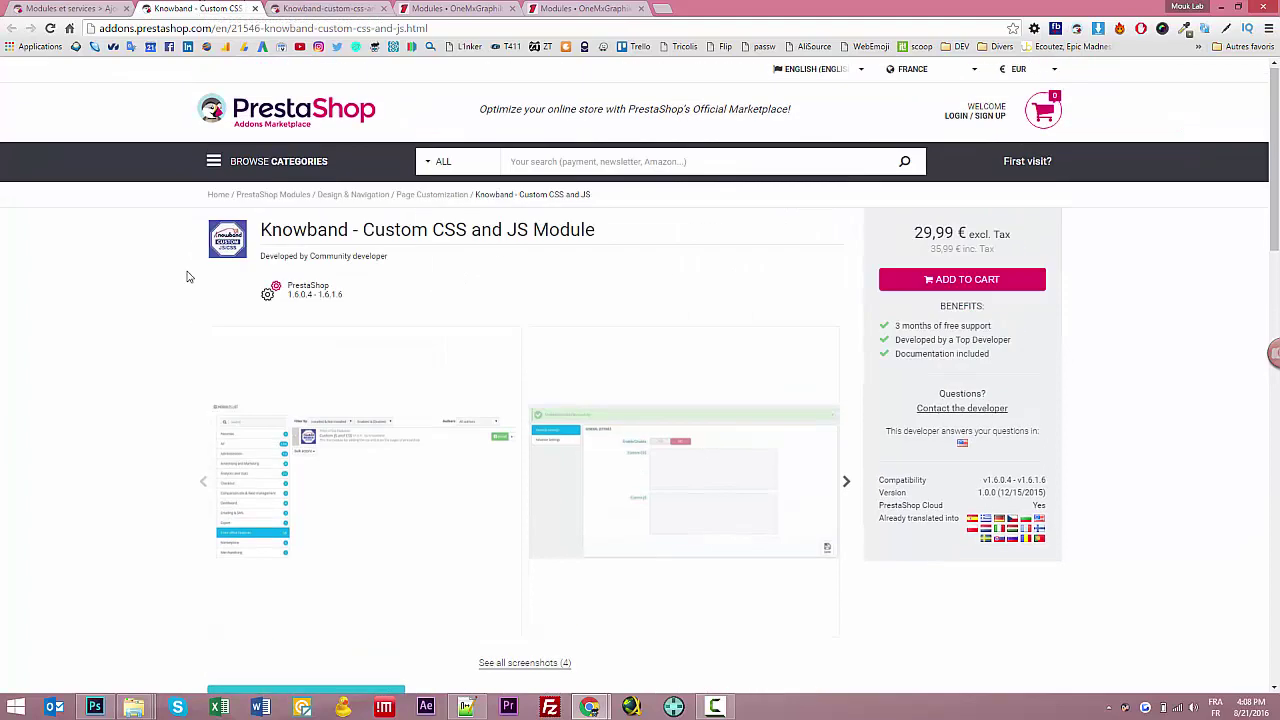
Step: Close the Mouk Lab Test back office, the Knowband product page and the demo module configuration
{"action": "left_click", "coordinate": [69, 7]}
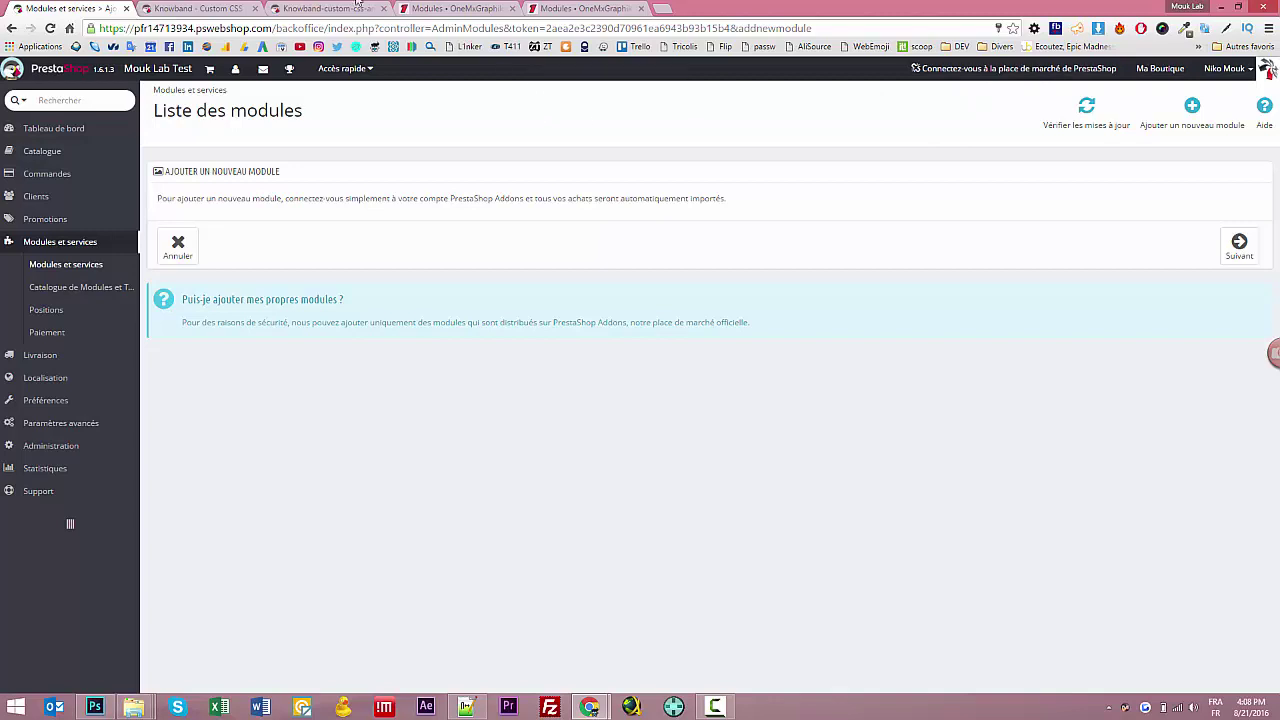
{"action": "middle_click", "coordinate": [60, 7]}
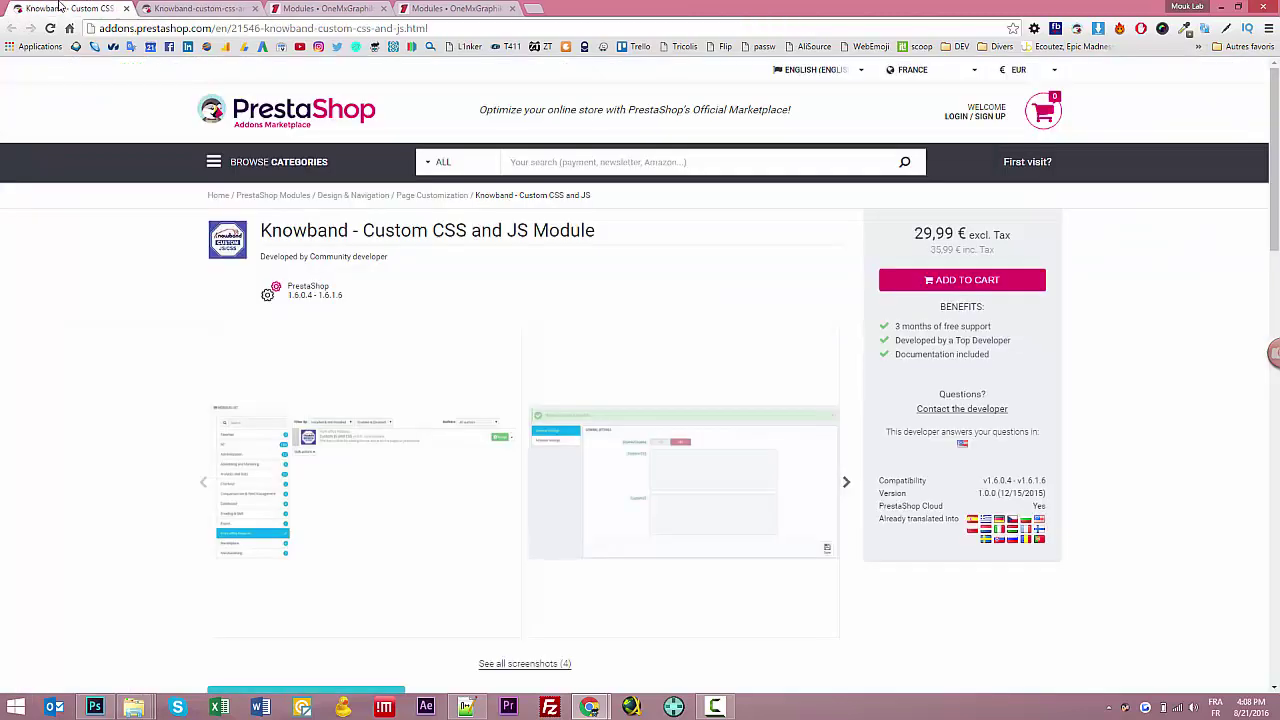
{"action": "middle_click", "coordinate": [60, 7]}
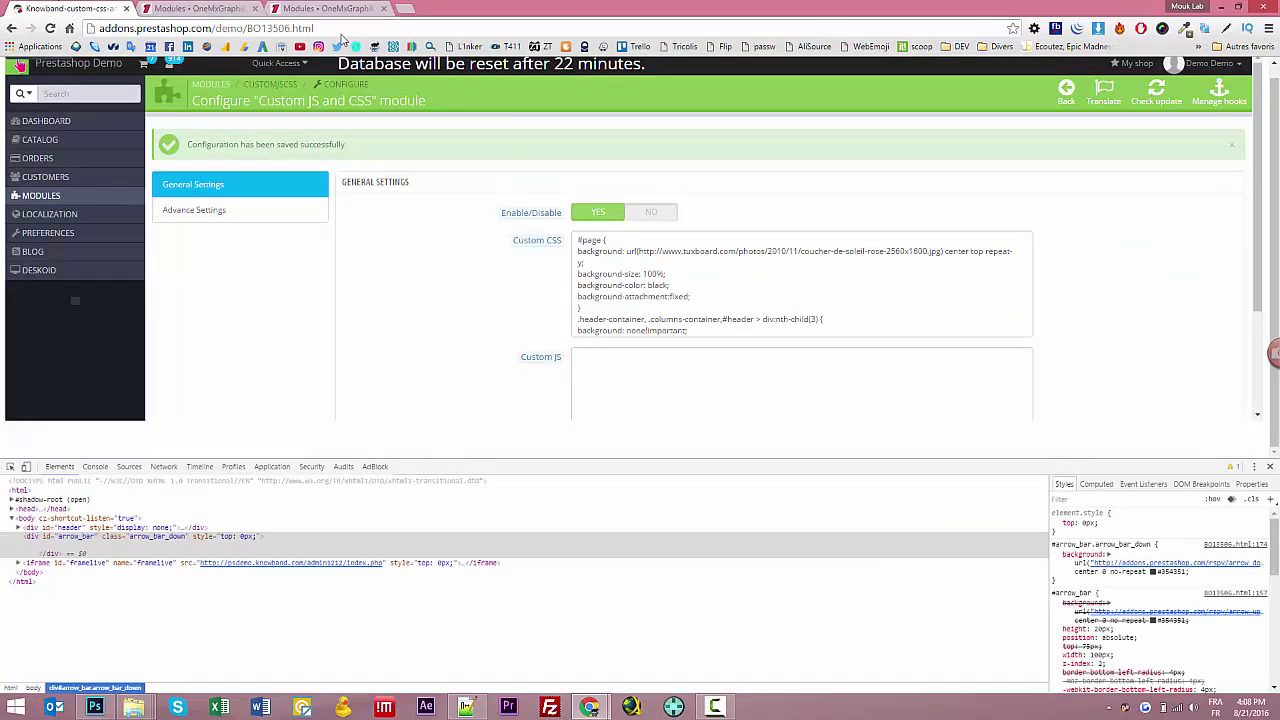
{"action": "key", "text": "ctrl+w"}
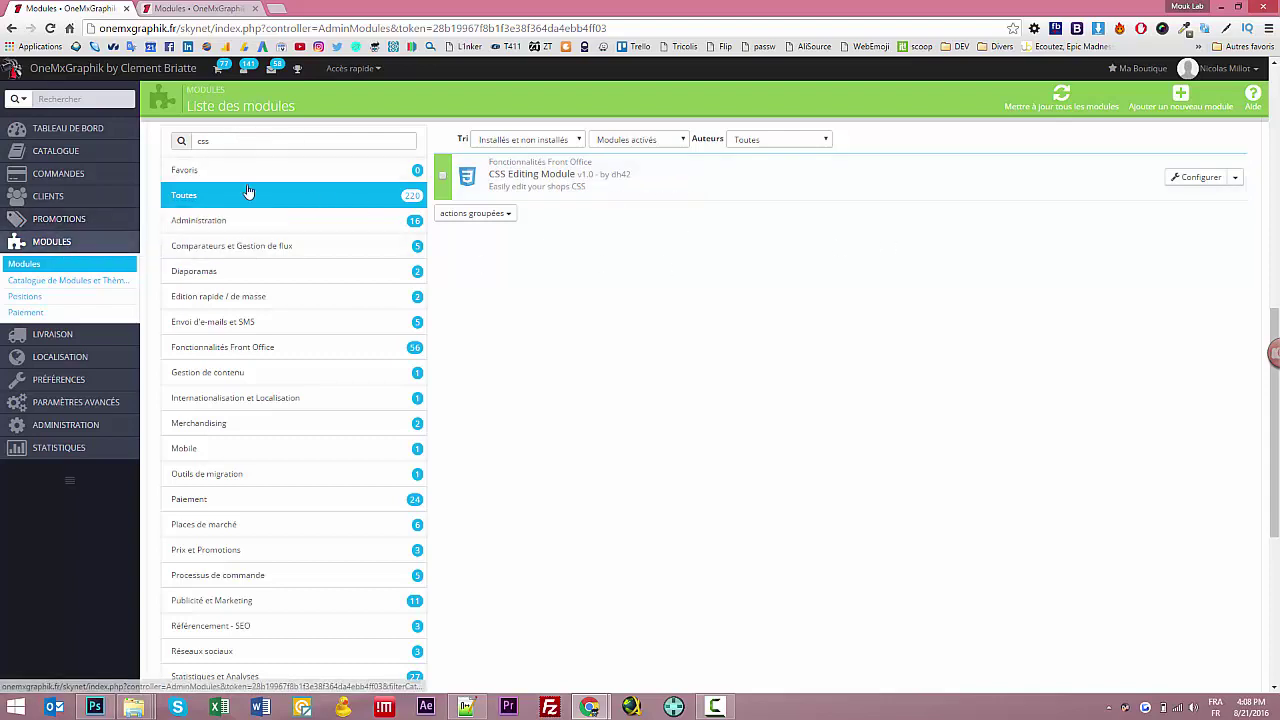
{"action": "left_click_drag", "start_coordinate": [228, 141], "coordinate": [182, 141]}
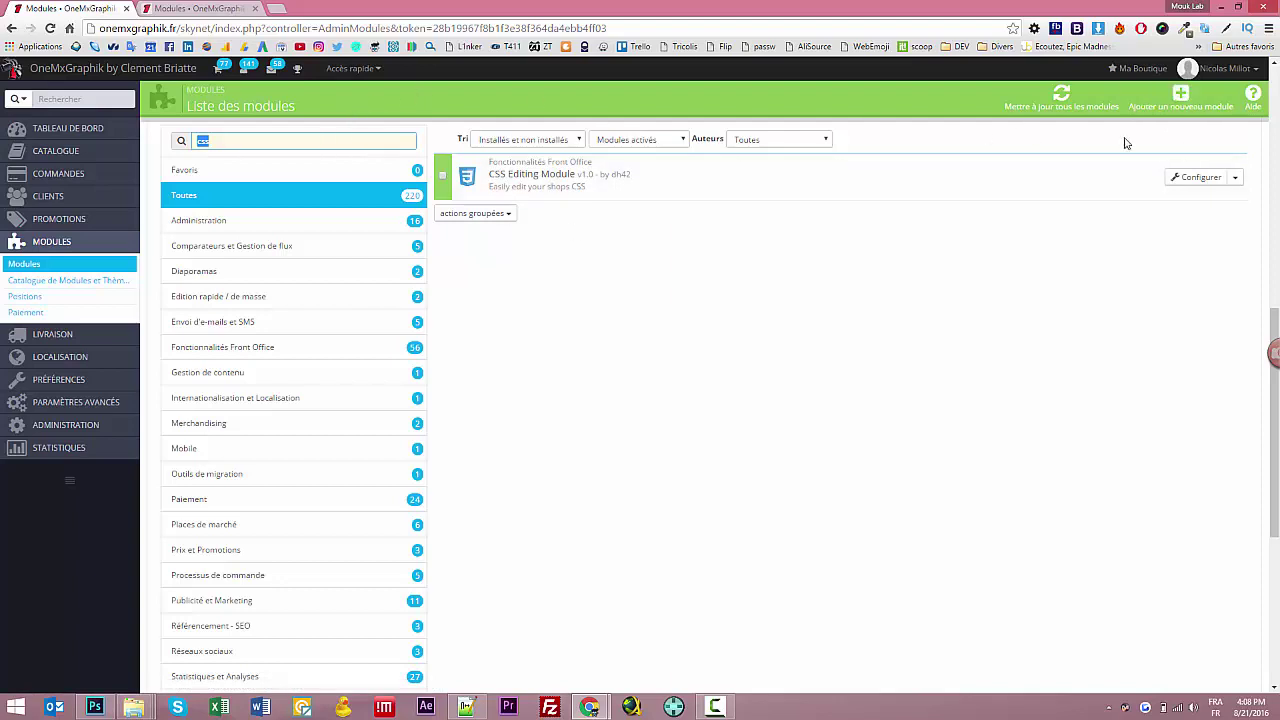
{"action": "left_click", "coordinate": [1061, 100]}
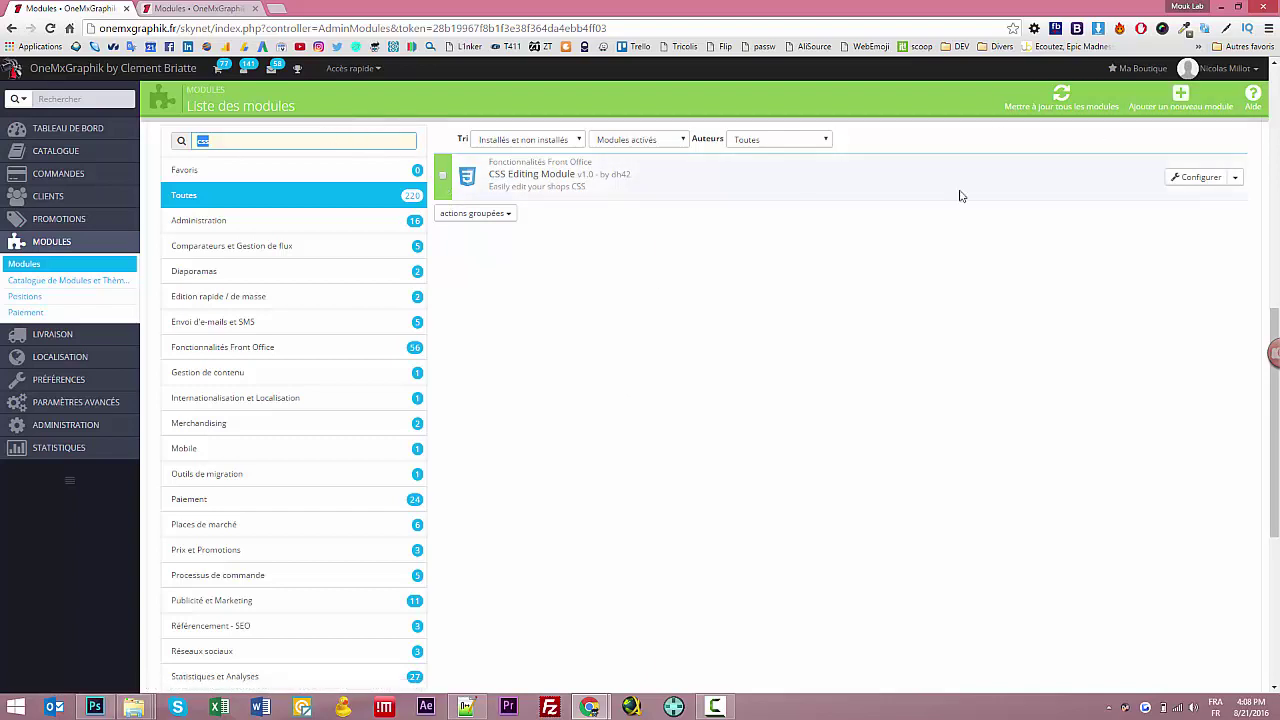
{"action": "left_click", "coordinate": [1236, 184]}
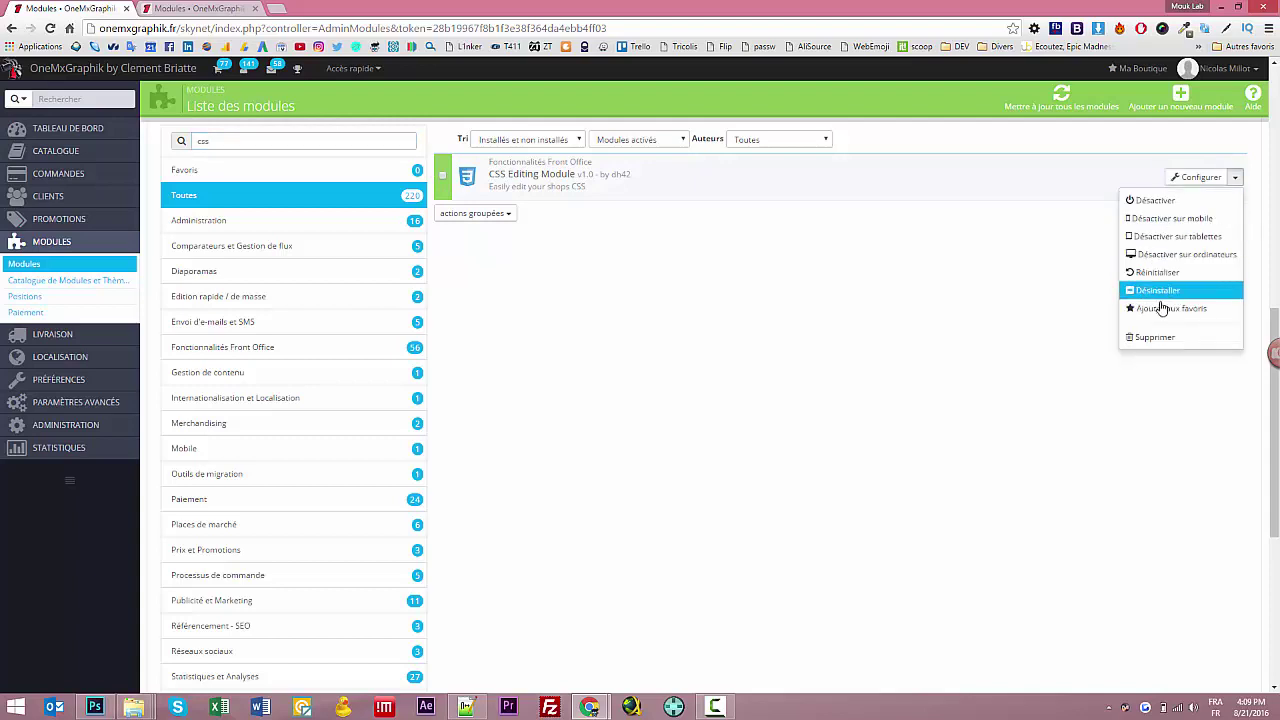
{"action": "left_click", "coordinate": [850, 278]}
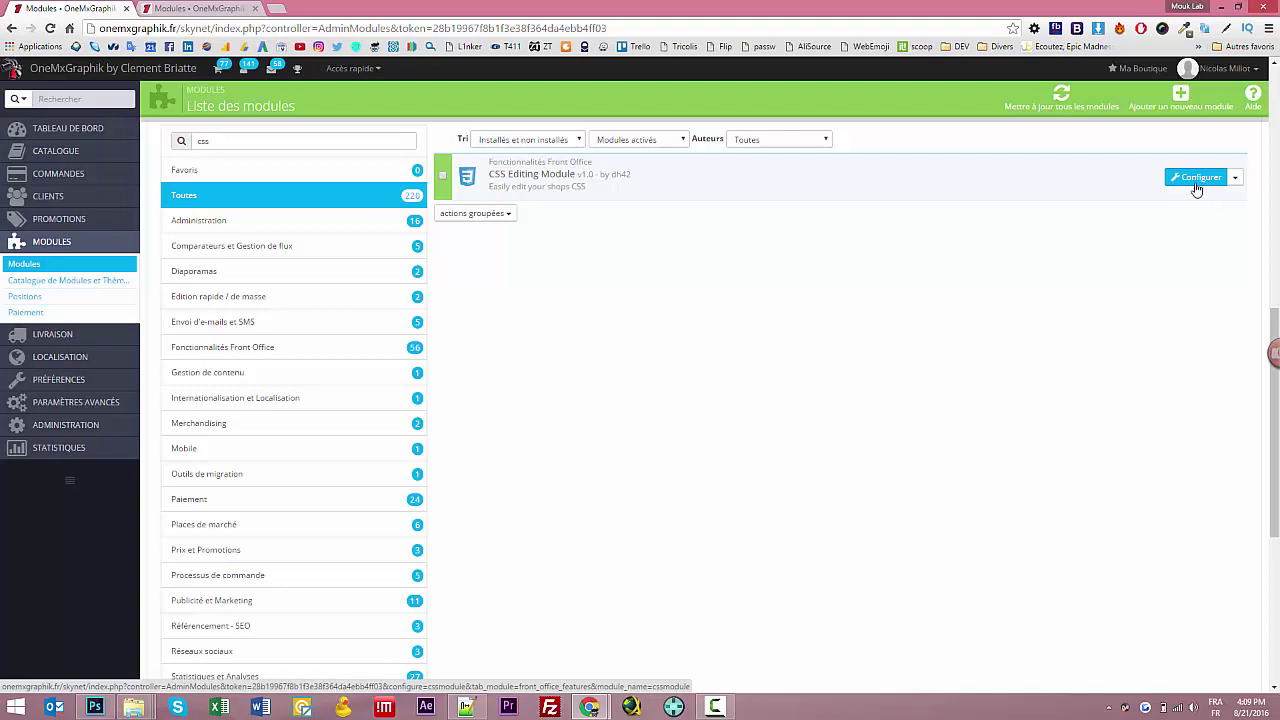
{"action": "double_click", "coordinate": [203, 141]}
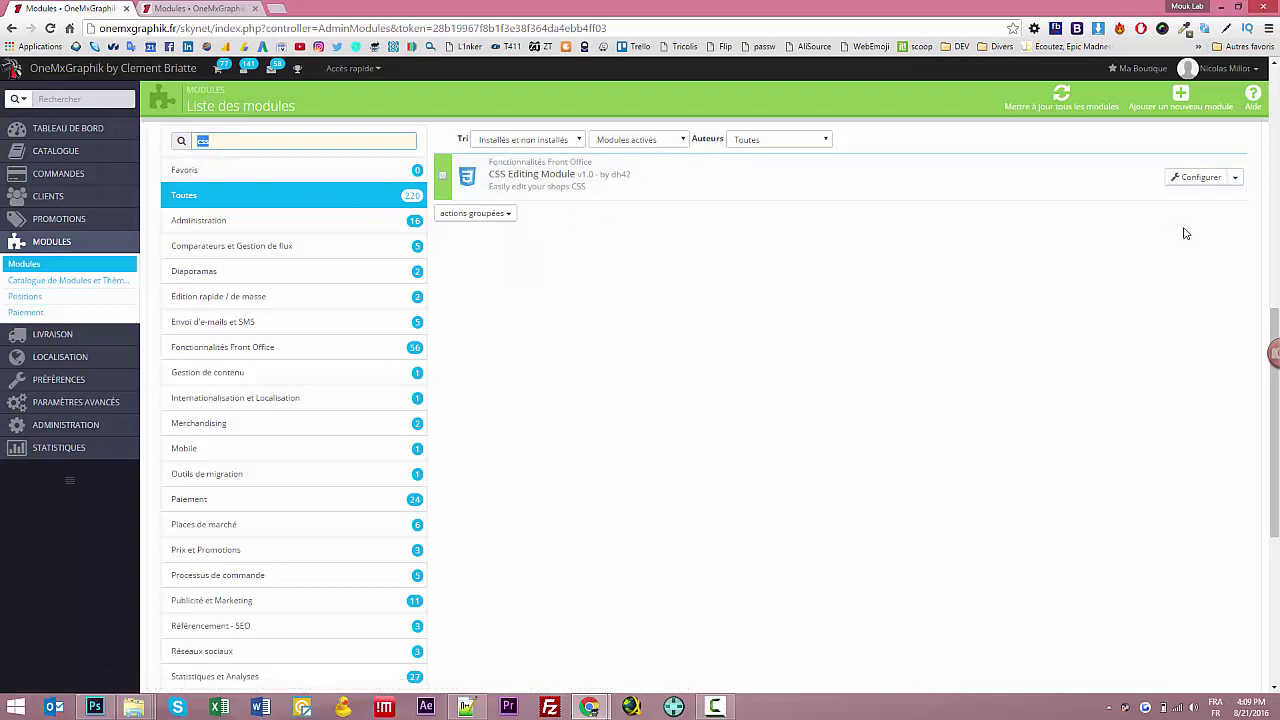
Step: Open the OneMxGraphik CSS Editing Module configuration and enlarge its Custom CSS box to read all the rules
{"action": "left_click", "coordinate": [1200, 177]}
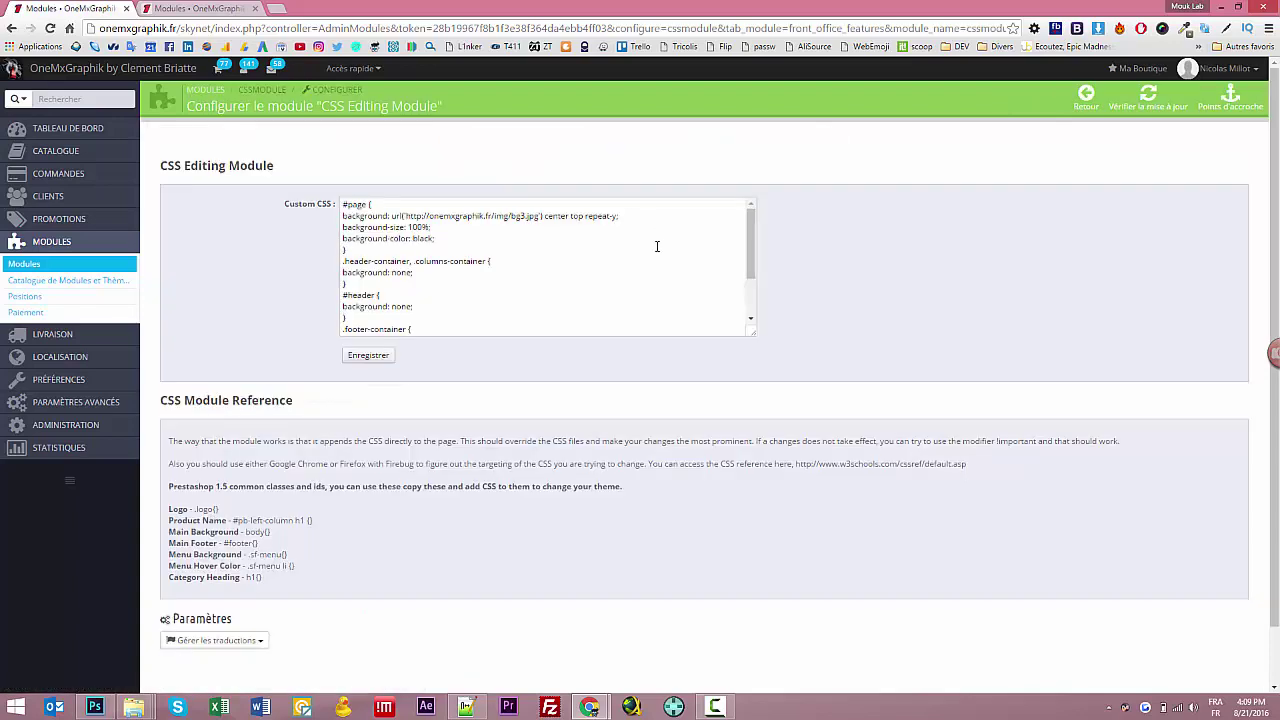
{"action": "left_click_drag", "start_coordinate": [752, 333], "coordinate": [891, 485]}
{"action": "scroll", "coordinate": [720, 386], "scroll_direction": "down", "scroll_amount": 2}
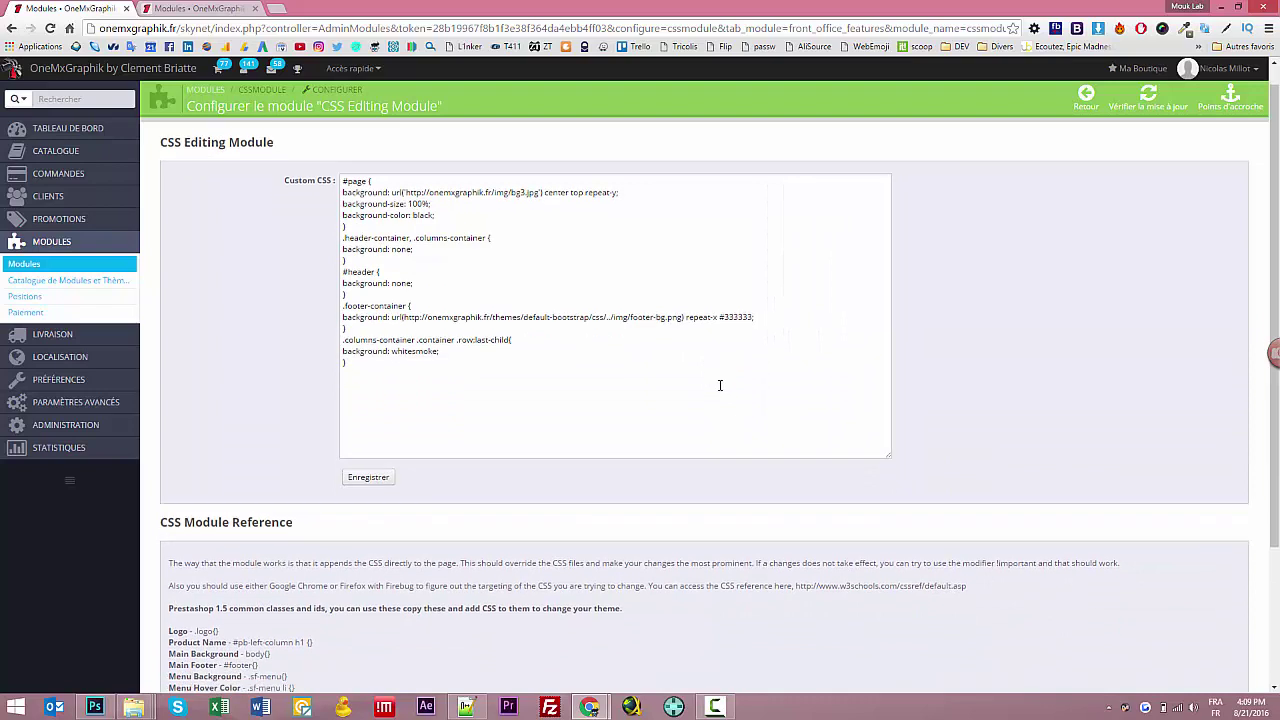
{"action": "scroll", "coordinate": [700, 371], "scroll_direction": "up", "scroll_amount": 2}
{"action": "scroll", "coordinate": [697, 371], "scroll_direction": "down", "scroll_amount": 2}
Step: Examine the CSS Module Reference list of common classes and ids alongside the shop's custom rules
{"action": "left_click_drag", "start_coordinate": [168, 441], "coordinate": [271, 537]}
{"action": "left_click", "coordinate": [244, 484]}
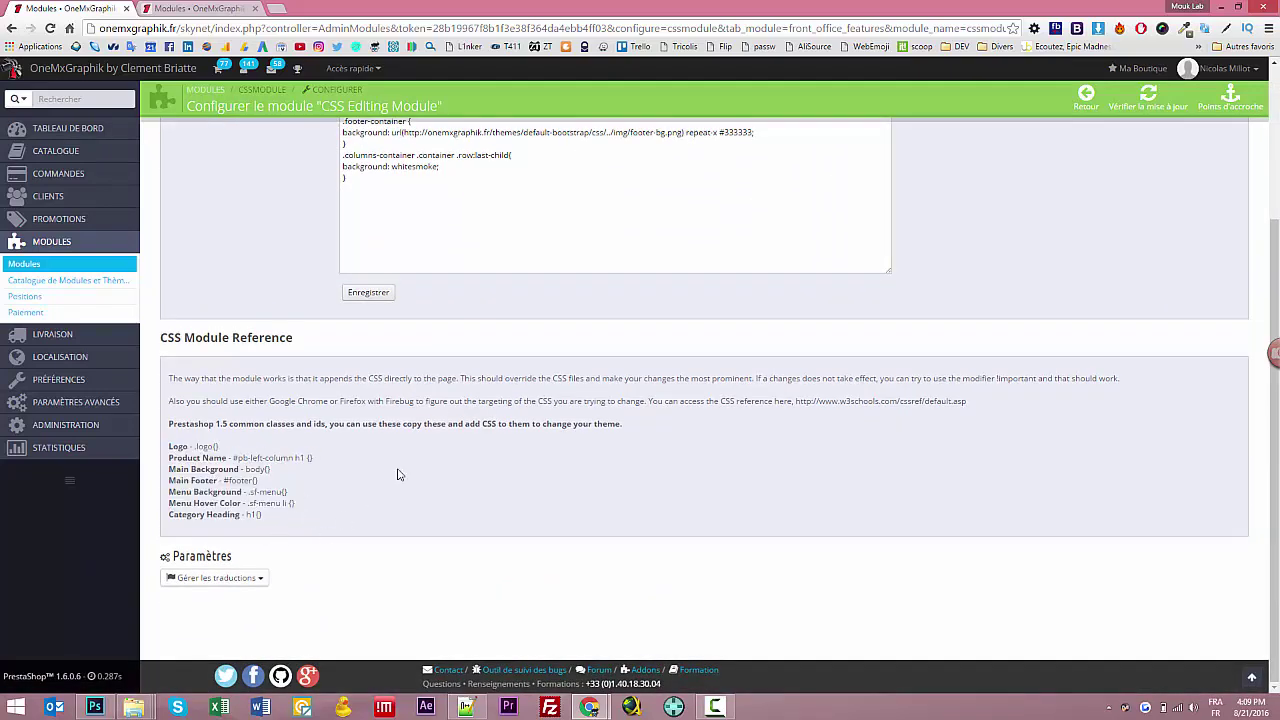
{"action": "scroll", "coordinate": [210, 548], "scroll_direction": "up", "scroll_amount": 1}
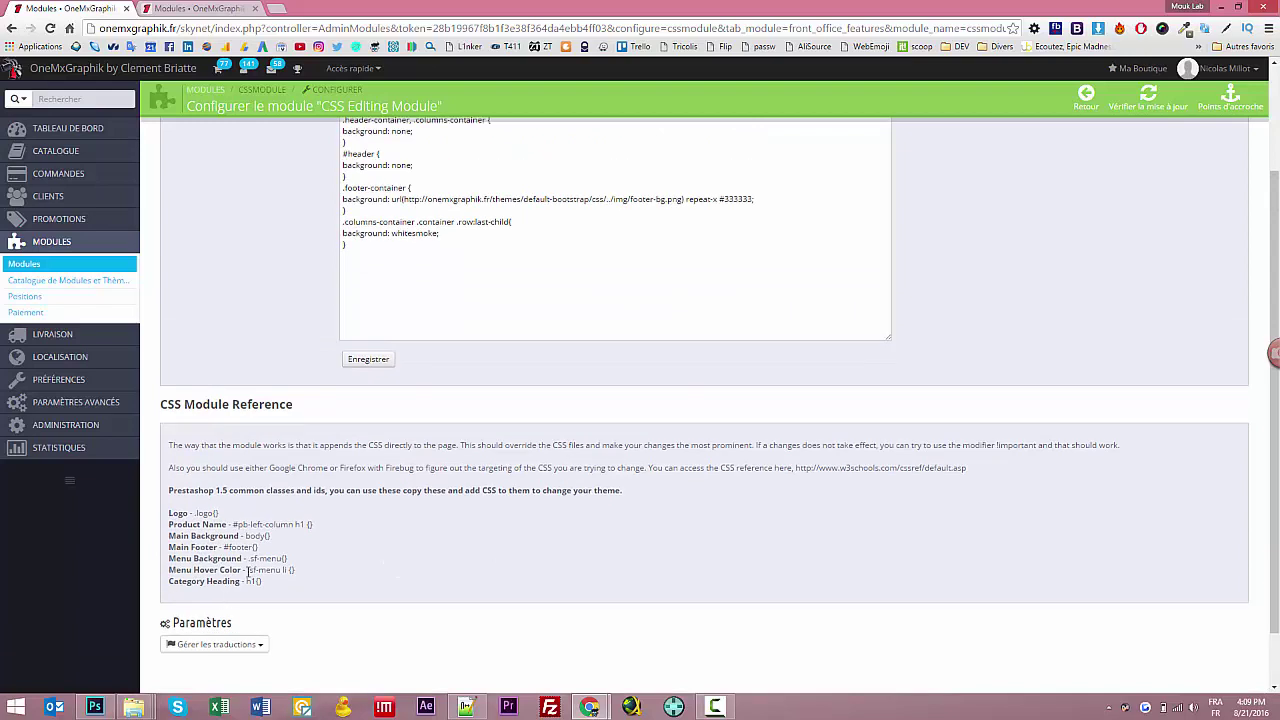
{"action": "scroll", "coordinate": [248, 570], "scroll_direction": "up", "scroll_amount": 2}
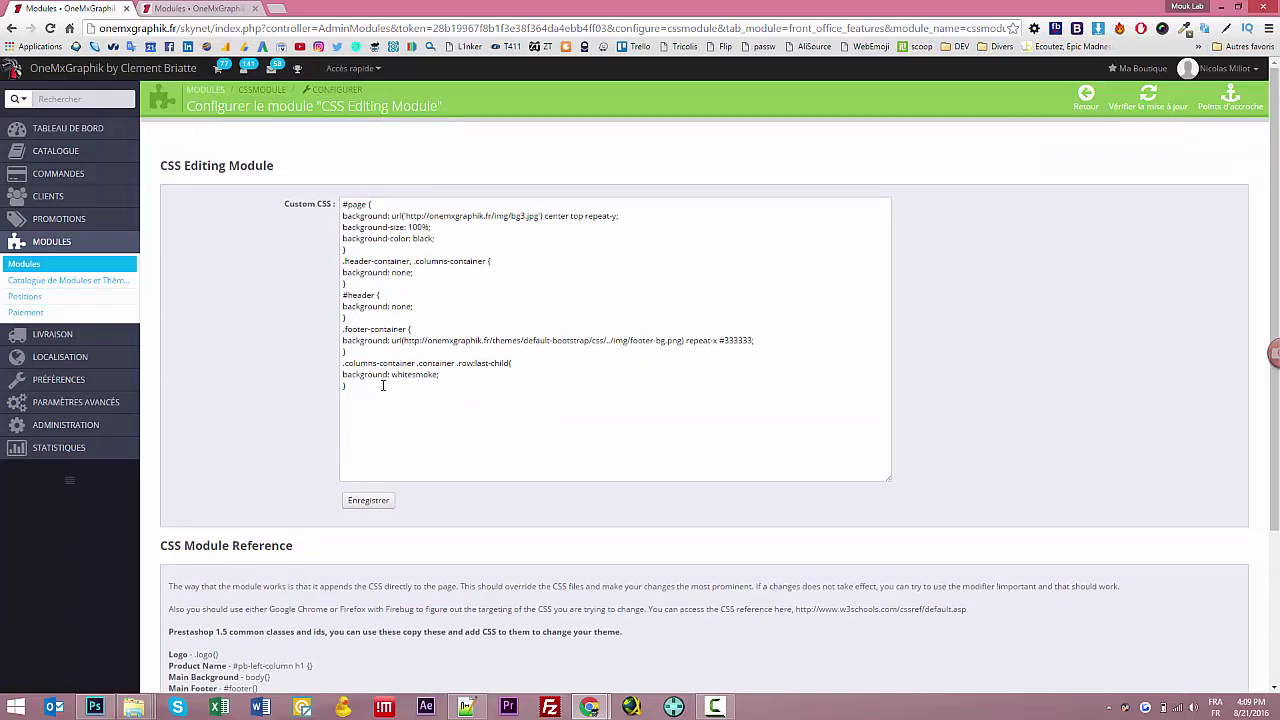
{"action": "left_click", "coordinate": [463, 437]}
{"action": "key", "text": "ctrl+a"}
{"action": "left_click", "coordinate": [468, 432]}
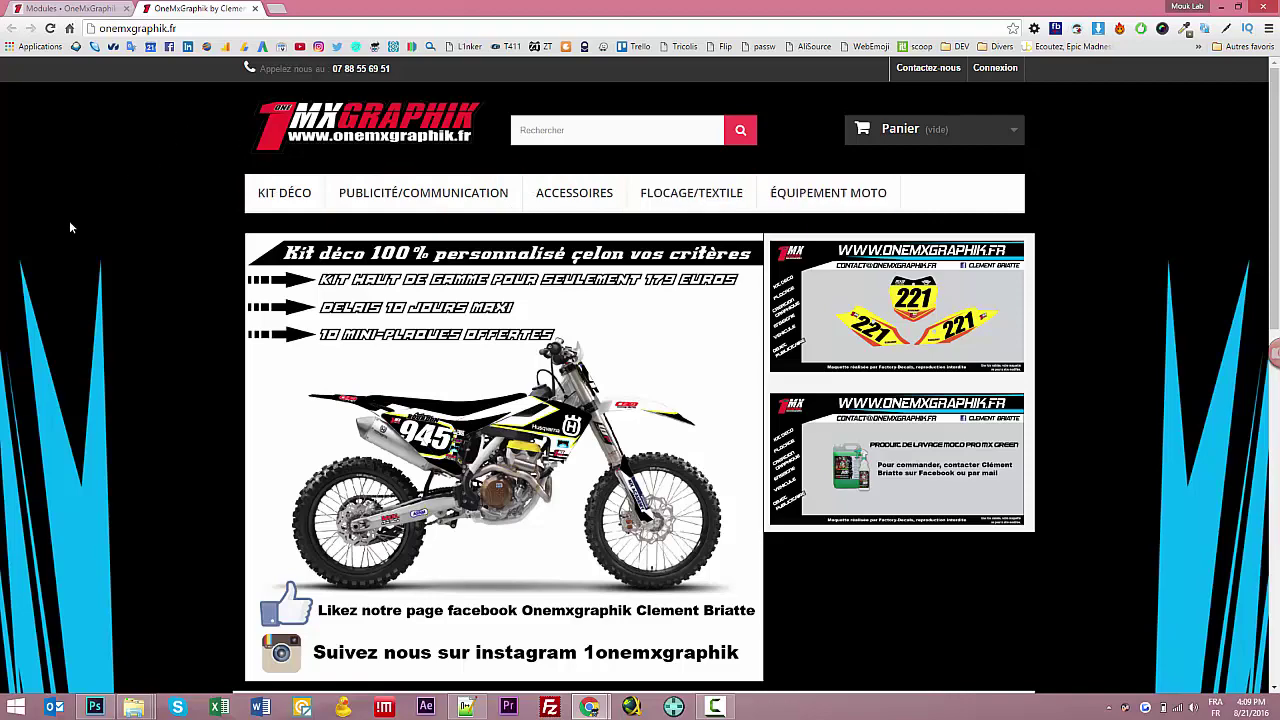
Step: Examine the OneMxGraphik storefront from header to footer to see how the custom background and footer behave
{"action": "scroll", "coordinate": [130, 245], "scroll_direction": "down", "scroll_amount": 8}
{"action": "scroll", "coordinate": [130, 257], "scroll_direction": "up", "scroll_amount": 2}
{"action": "scroll", "coordinate": [130, 257], "scroll_direction": "up", "scroll_amount": 6}
{"action": "scroll", "coordinate": [130, 257], "scroll_direction": "down", "scroll_amount": 8}
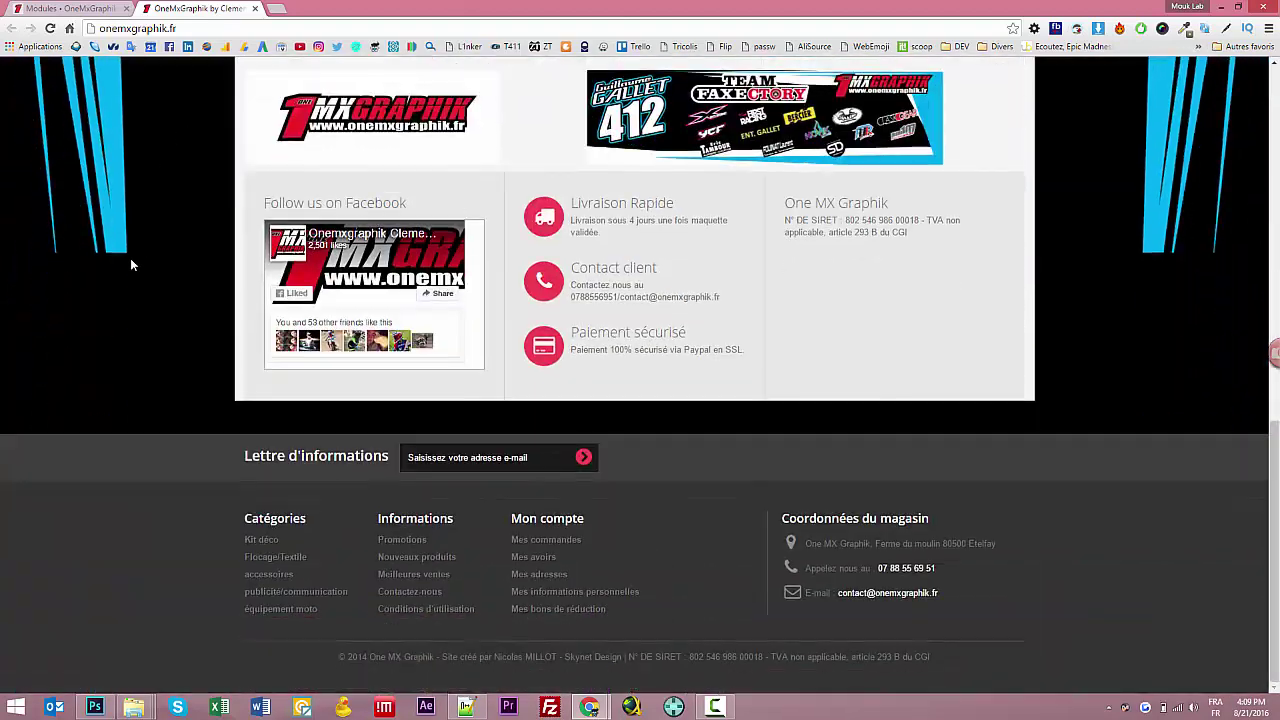
{"action": "scroll", "coordinate": [130, 264], "scroll_direction": "up", "scroll_amount": 8}
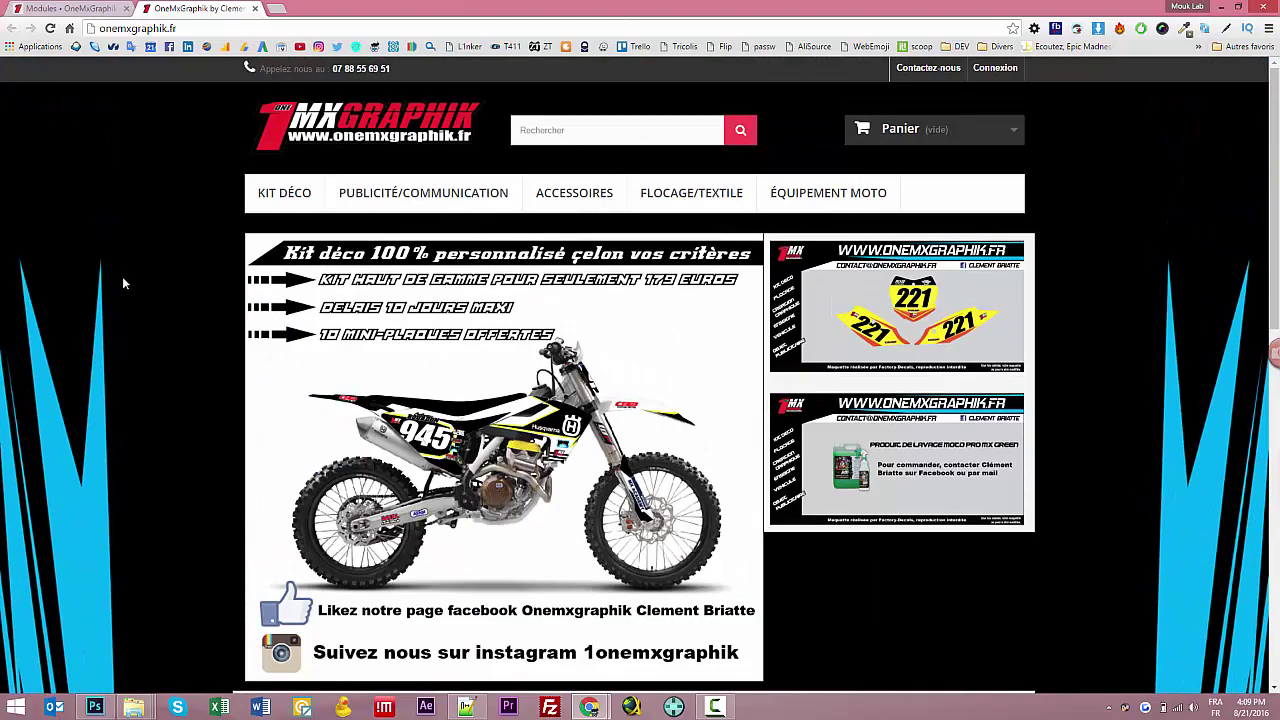
{"action": "scroll", "coordinate": [56, 380], "scroll_direction": "down", "scroll_amount": 5}
{"action": "scroll", "coordinate": [130, 314], "scroll_direction": "down", "scroll_amount": 3}
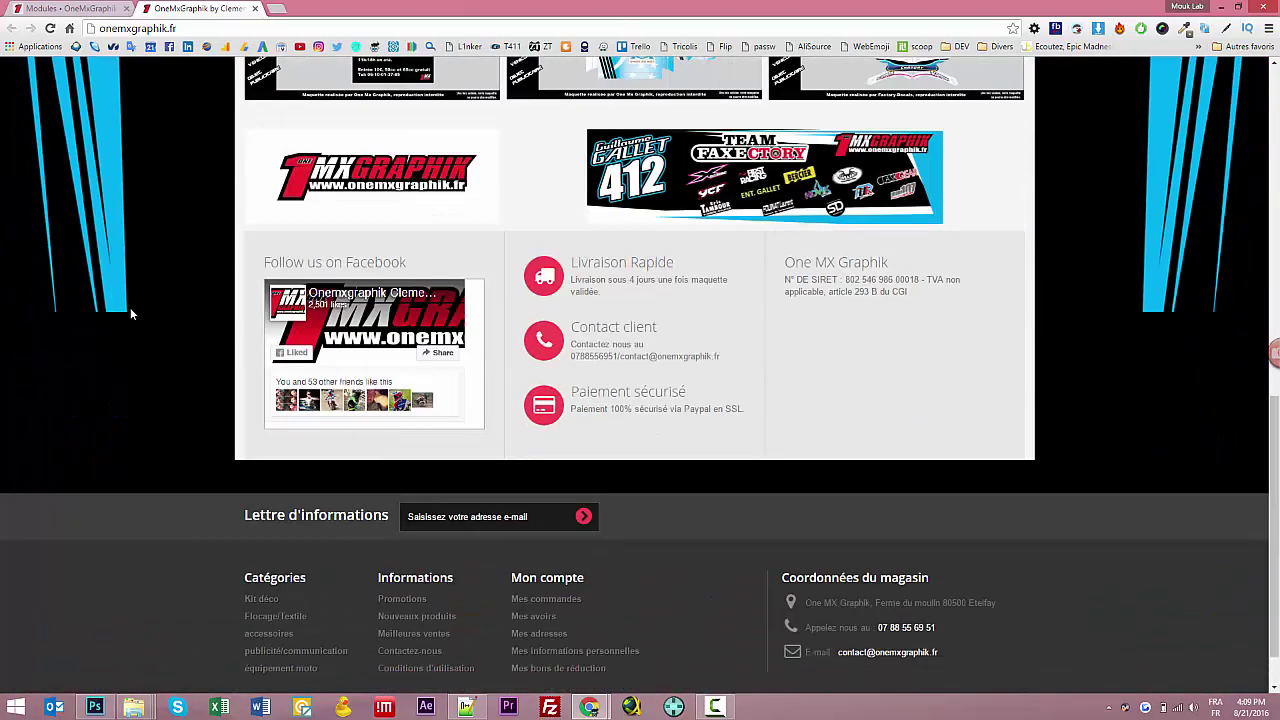
{"action": "scroll", "coordinate": [128, 314], "scroll_direction": "up", "scroll_amount": 8}
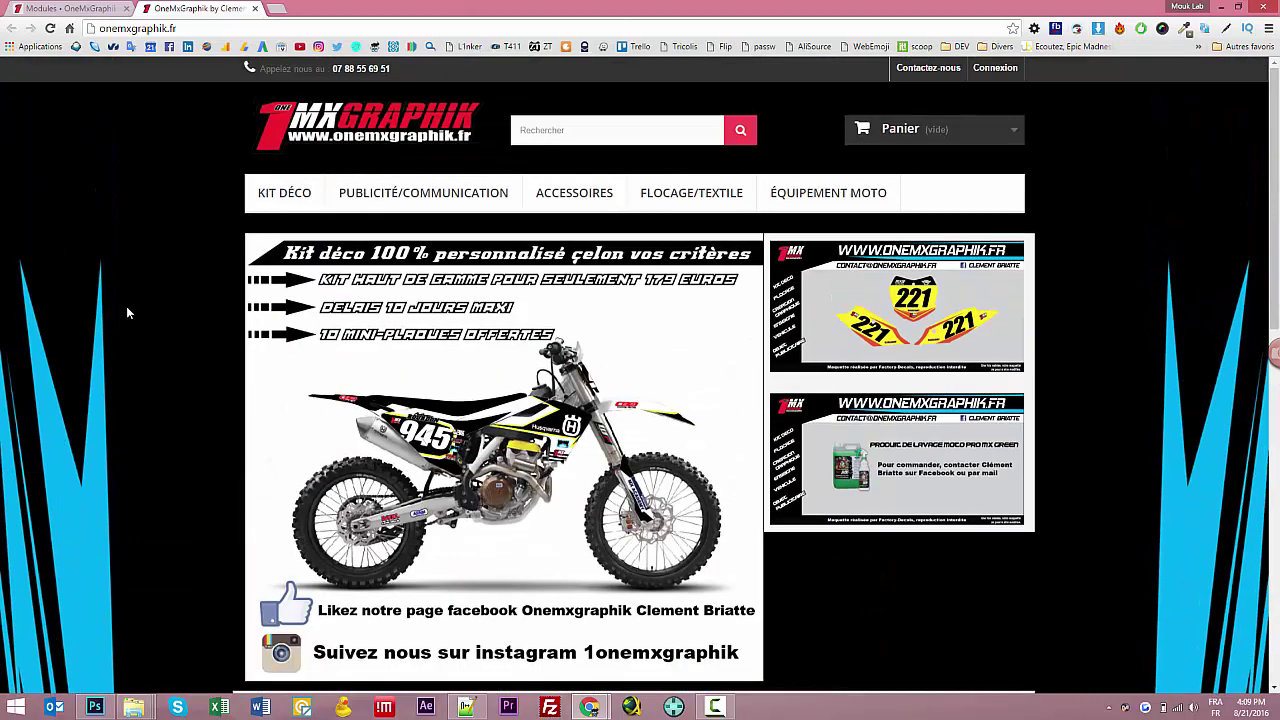
Step: Compare the storefront's background, header and footer with the rules in the CSS Editing Module configuration
{"action": "scroll", "coordinate": [119, 430], "scroll_direction": "down", "scroll_amount": 8}
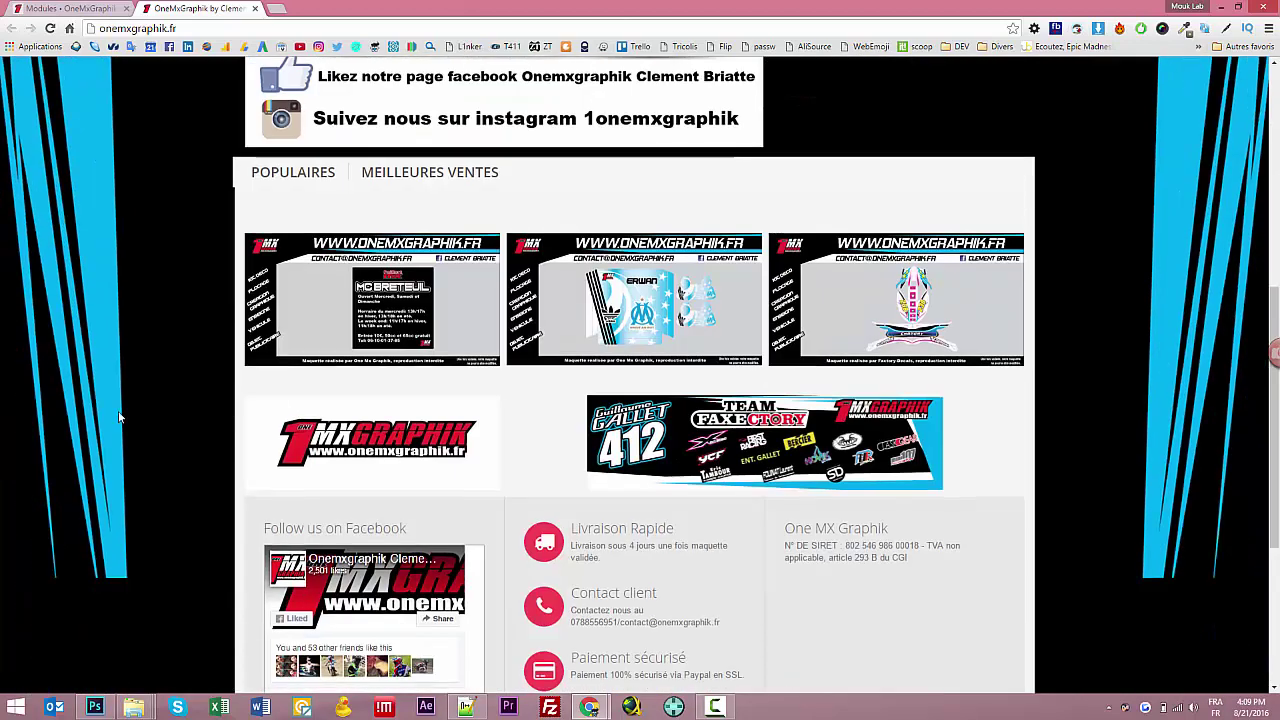
{"action": "scroll", "coordinate": [118, 411], "scroll_direction": "up", "scroll_amount": 10}
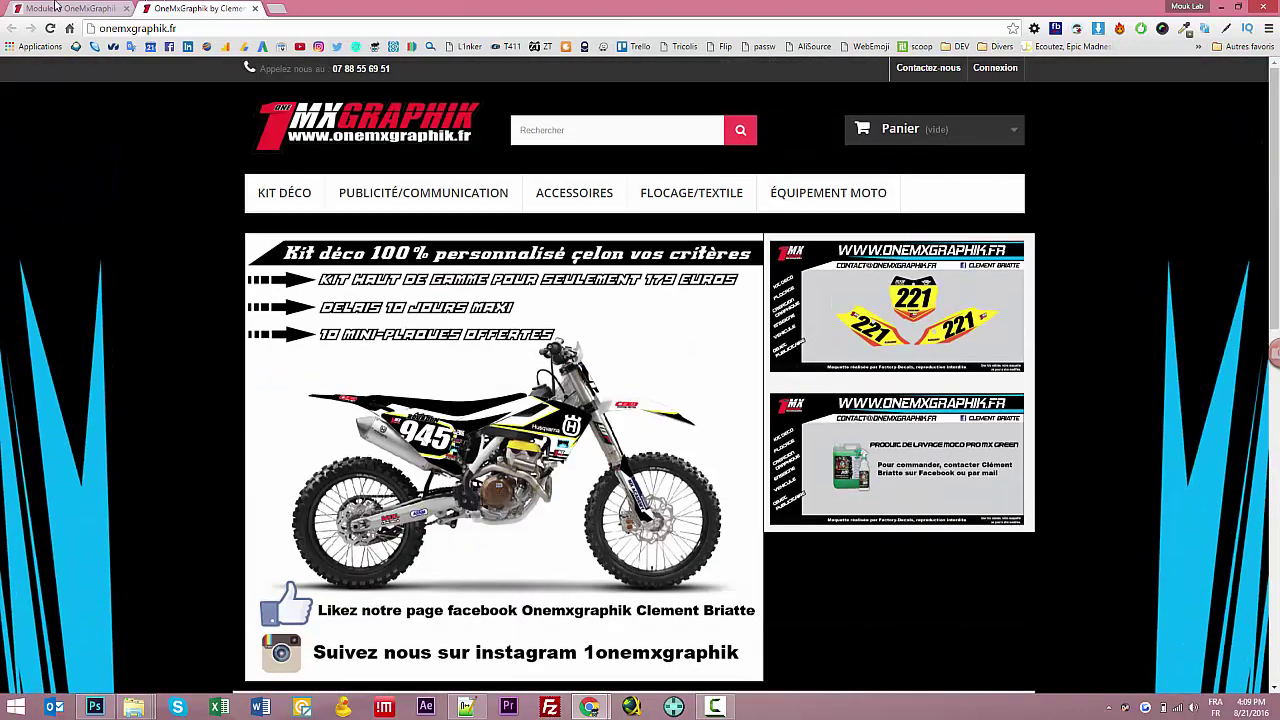
{"action": "key", "text": "ctrl+Tab"}
{"action": "left_click_drag", "start_coordinate": [442, 423], "coordinate": [263, 194]}
{"action": "left_click", "coordinate": [503, 417]}
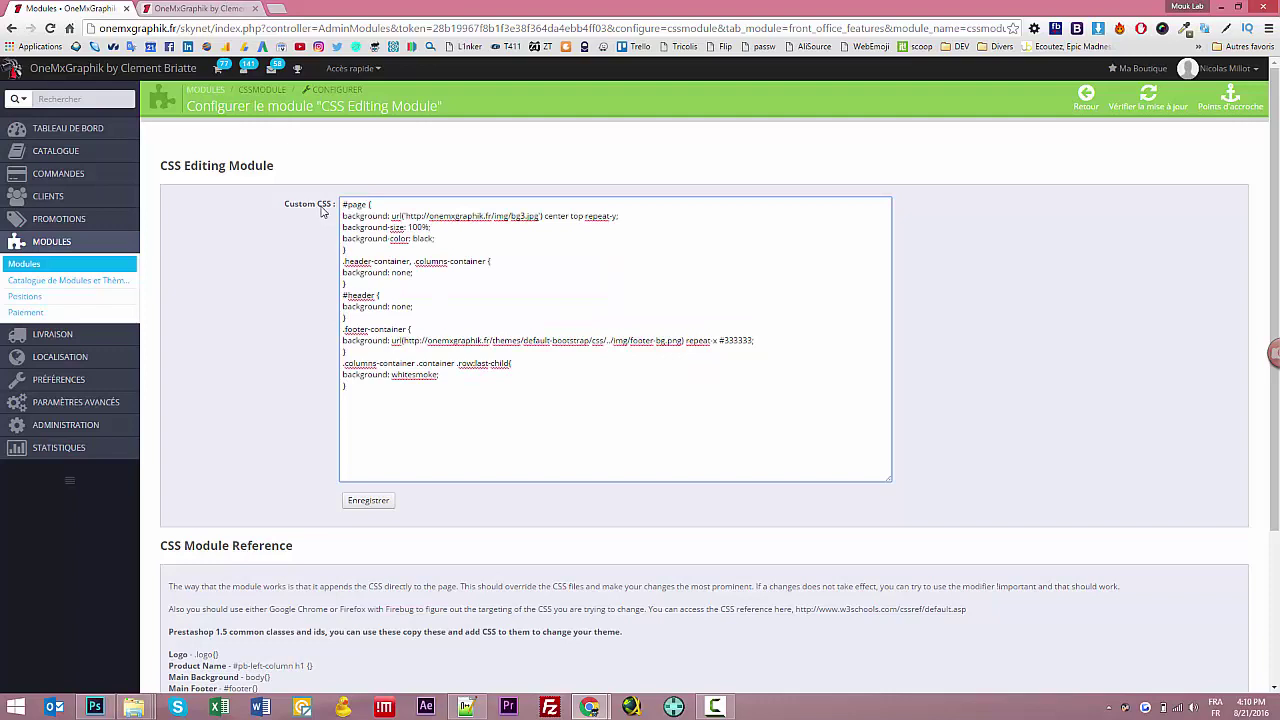
{"action": "left_click", "coordinate": [199, 12]}
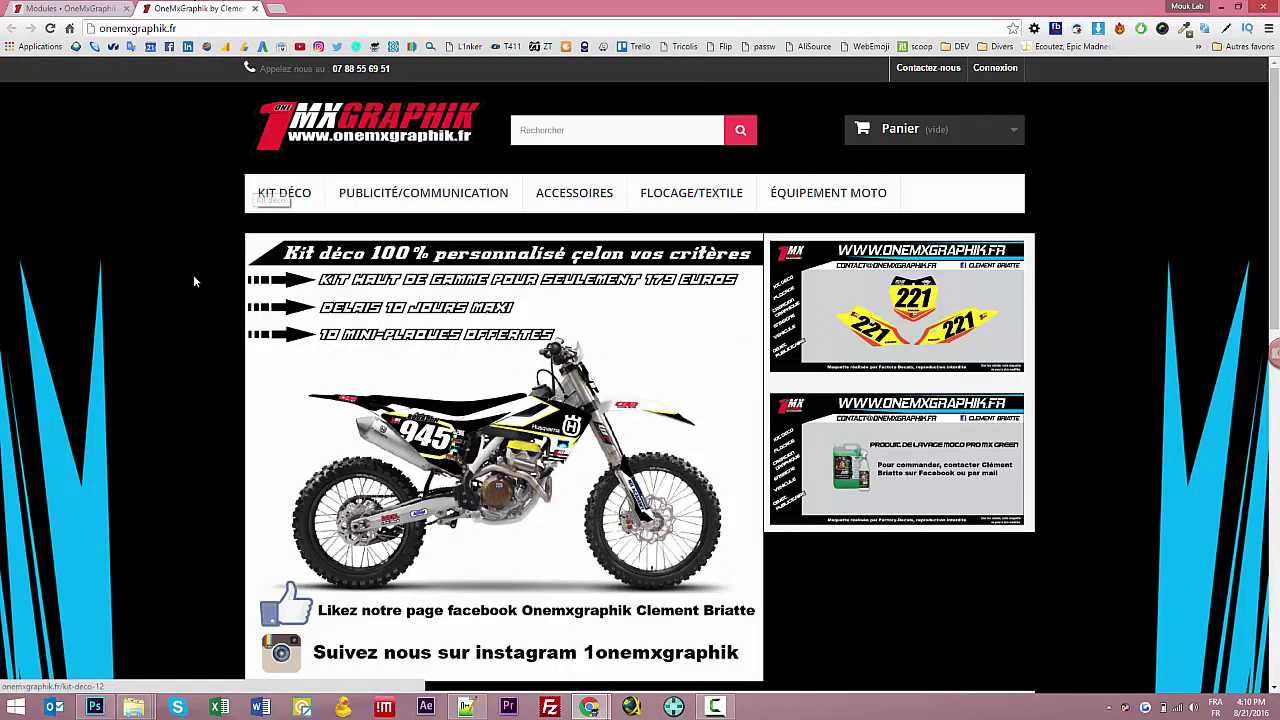
{"action": "left_click", "coordinate": [55, 8]}
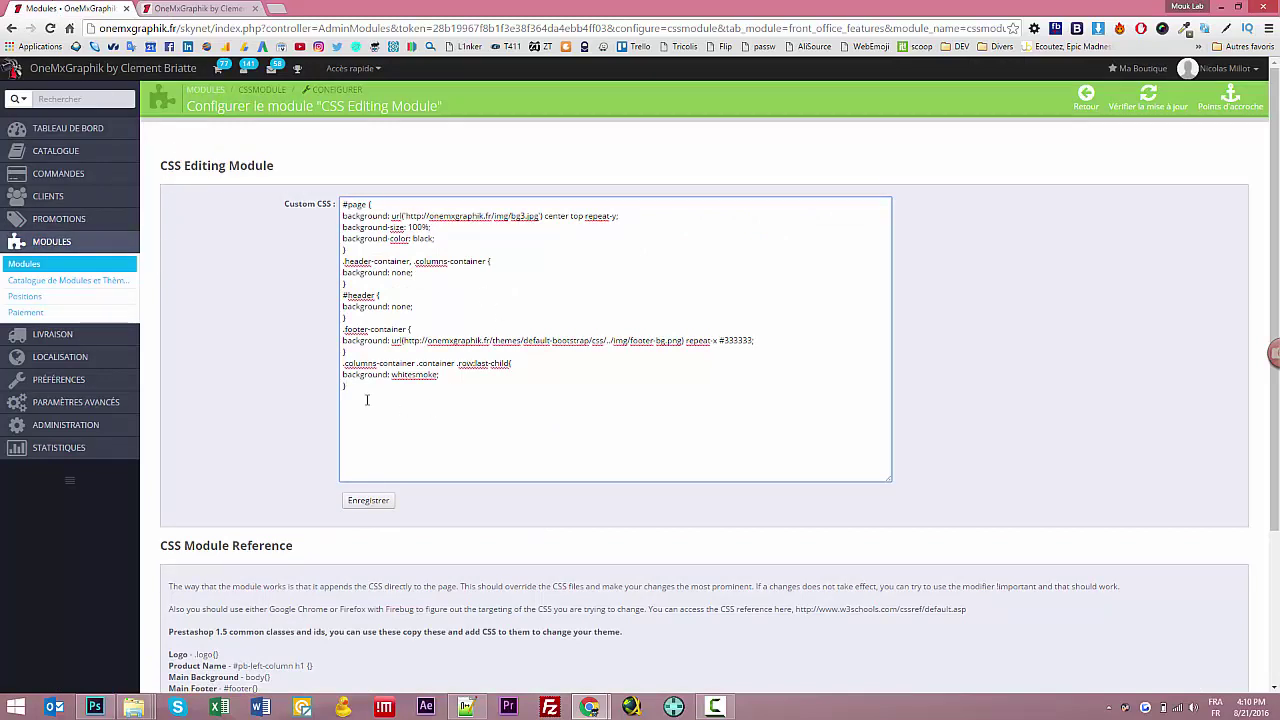
{"action": "left_click", "coordinate": [196, 8]}
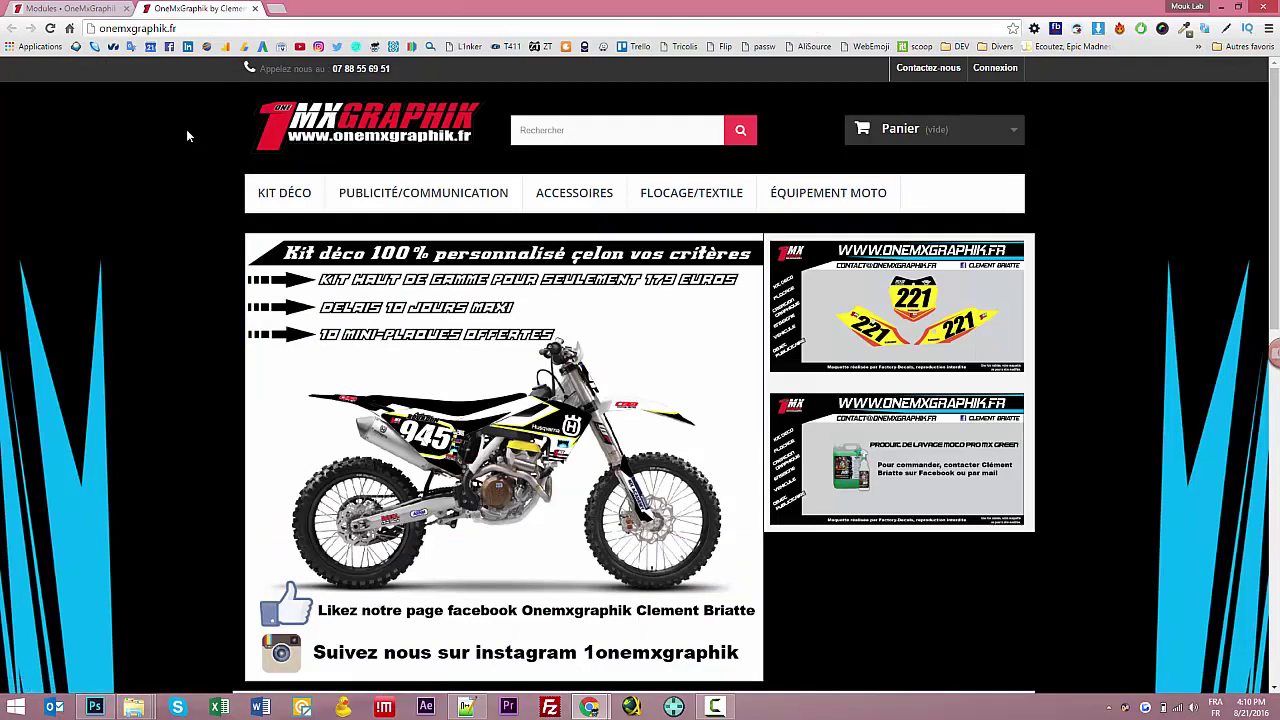
{"action": "scroll", "coordinate": [120, 150], "scroll_direction": "down", "scroll_amount": 12}
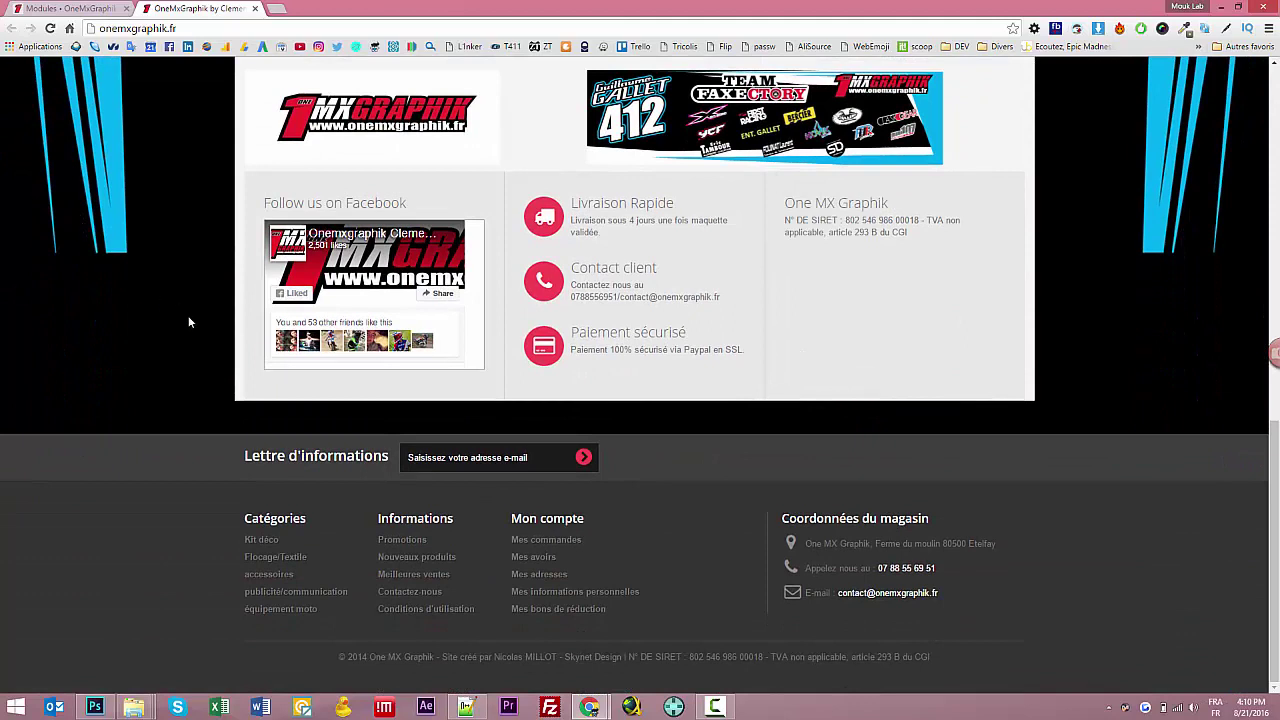
{"action": "scroll", "coordinate": [188, 321], "scroll_direction": "up", "scroll_amount": 12}
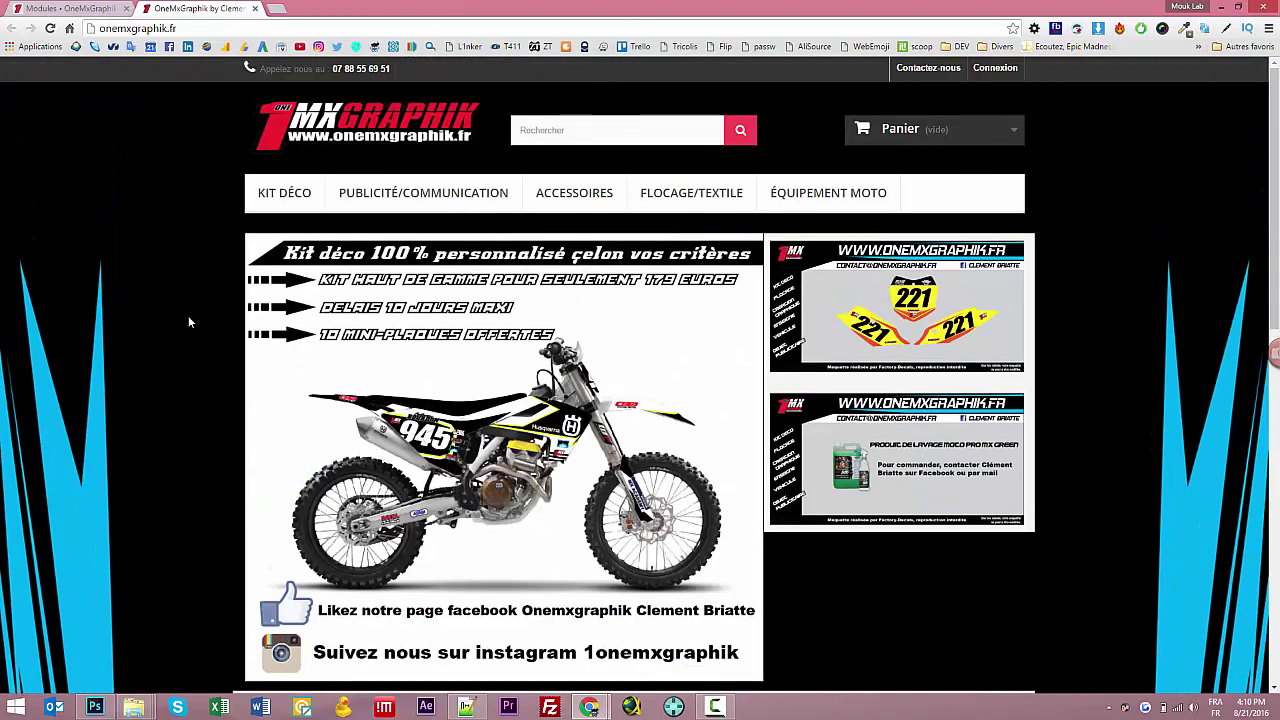
Step: Inspect the storefront logo and select the header_logo id of its container in the page markup
{"action": "right_click", "coordinate": [322, 121]}
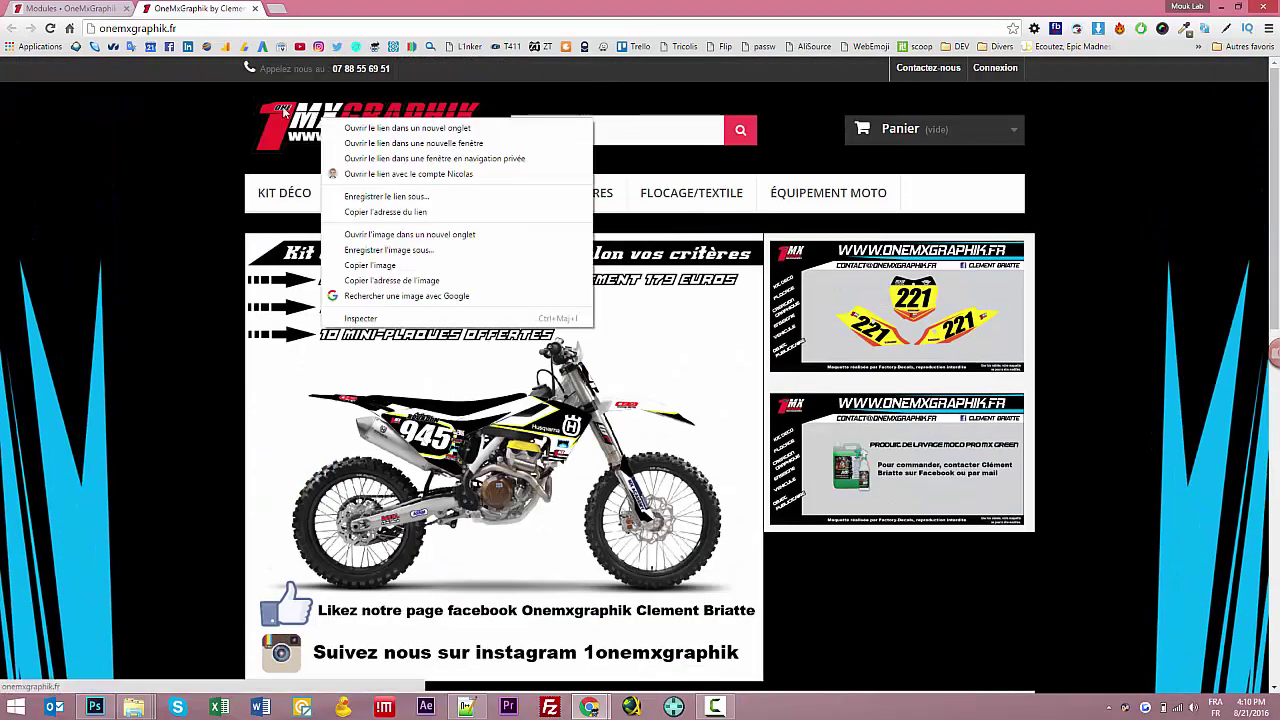
{"action": "left_click", "coordinate": [72, 88]}
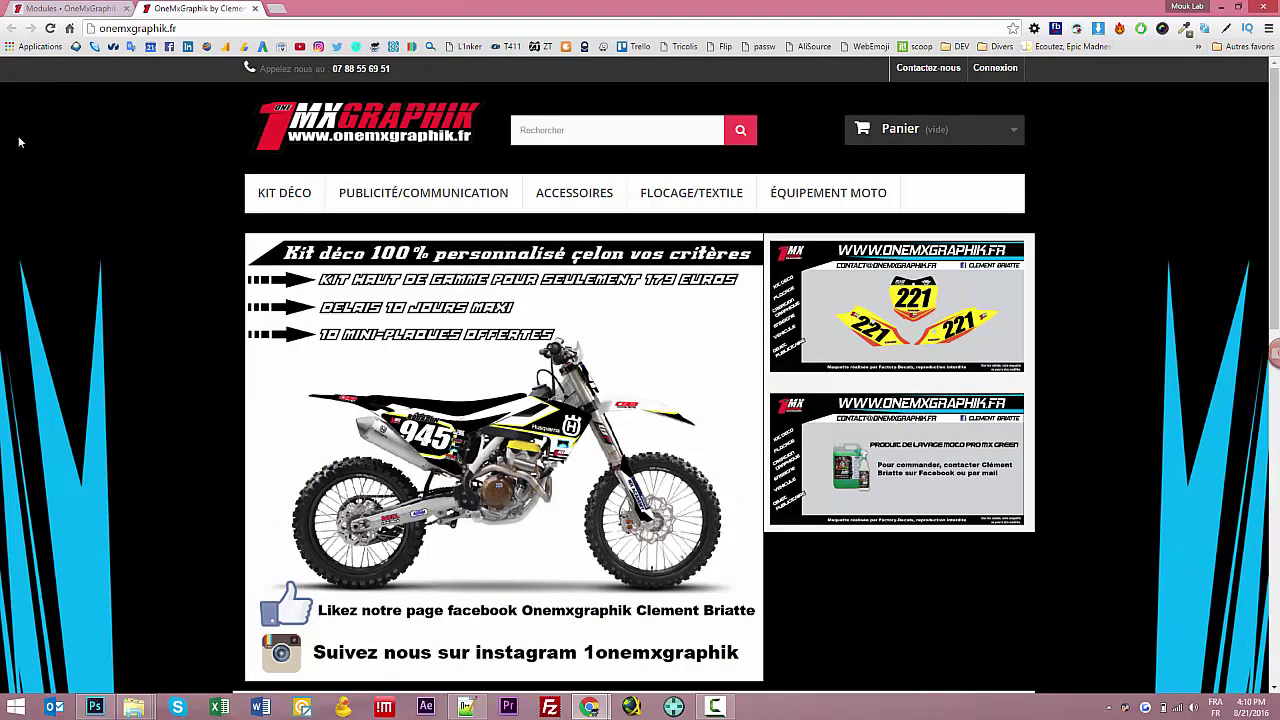
{"action": "right_click", "coordinate": [318, 133]}
{"action": "left_click", "coordinate": [330, 336]}
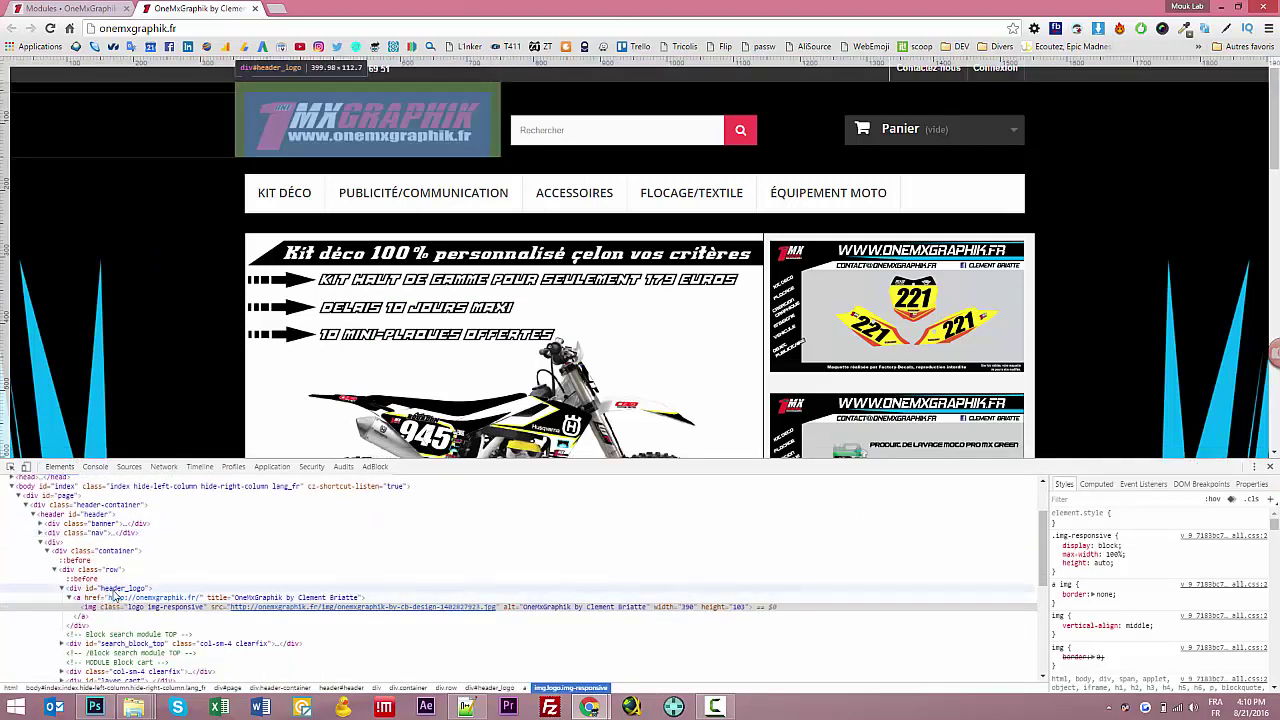
{"action": "left_click", "coordinate": [117, 590]}
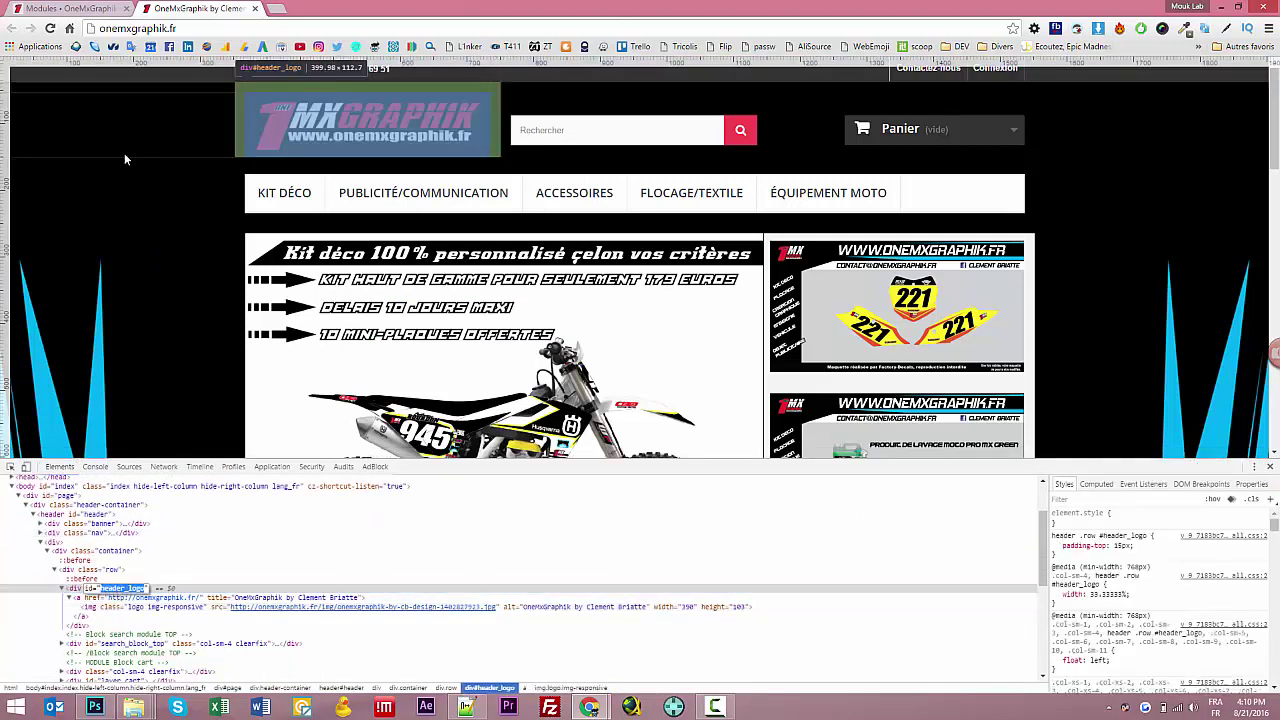
Step: Add a #header_logo rule with position:fixe, top:20px and left:10px at the end of the module's custom CSS
{"action": "left_click", "coordinate": [62, 9]}
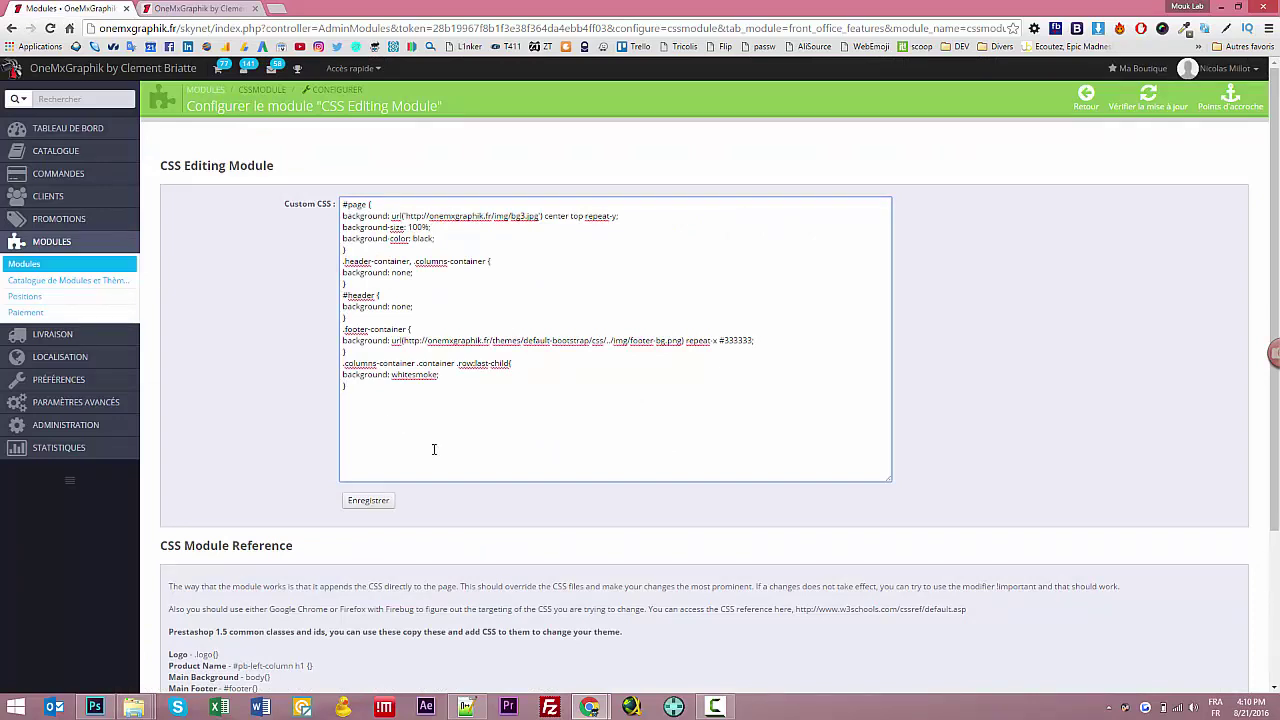
{"action": "type", "text": "header_logo"}
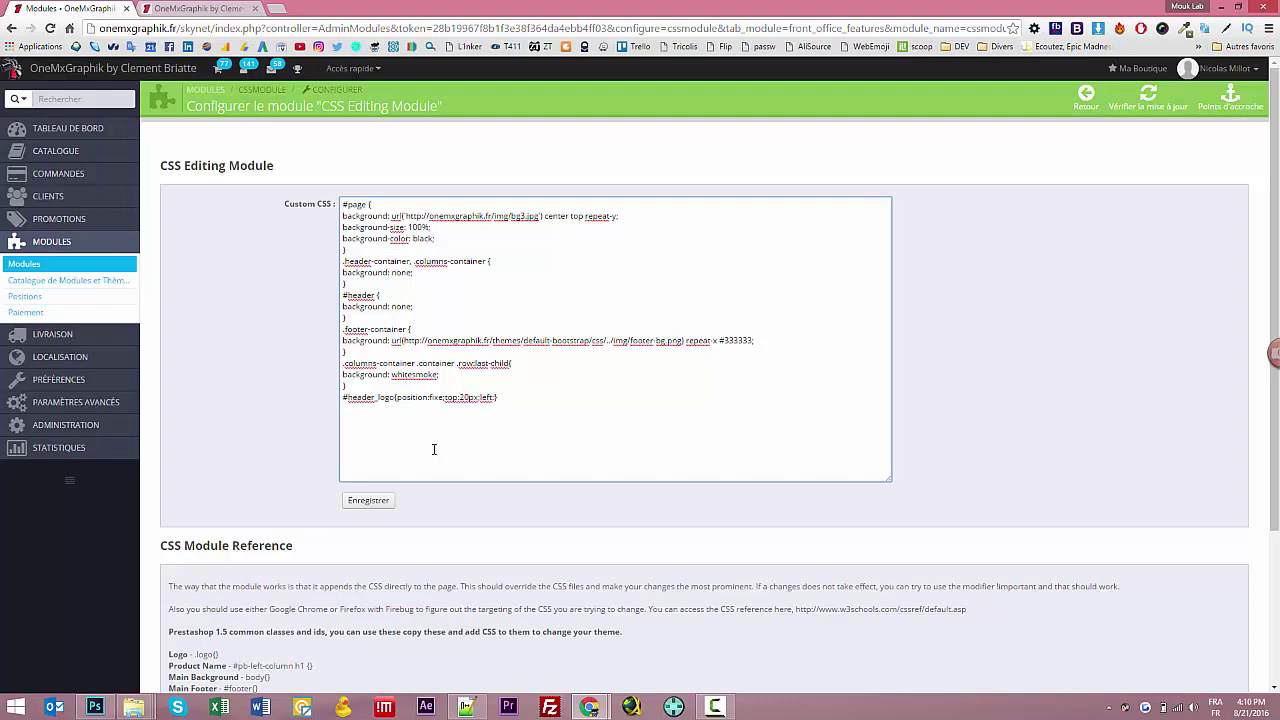
{"action": "type", "text": "0"}
Step: Add a hover rule for #header_logo with opacity:0.45 on a new line and save the custom CSS
{"action": "key", "text": "shift+Right"}
{"action": "key", "text": "shift+Right"}
{"action": "key", "text": "shift+Right"}
{"action": "key", "text": "shift+Right"}
{"action": "key", "text": "shift+Right"}
{"action": "key", "text": "shift+Right"}
{"action": "key", "text": "shift+Right"}
{"action": "key", "text": "shift+Right"}
{"action": "key", "text": "ctrl+c"}
{"action": "key", "text": "End"}
{"action": "key", "text": "Return"}
{"action": "key", "text": "ctrl+v"}
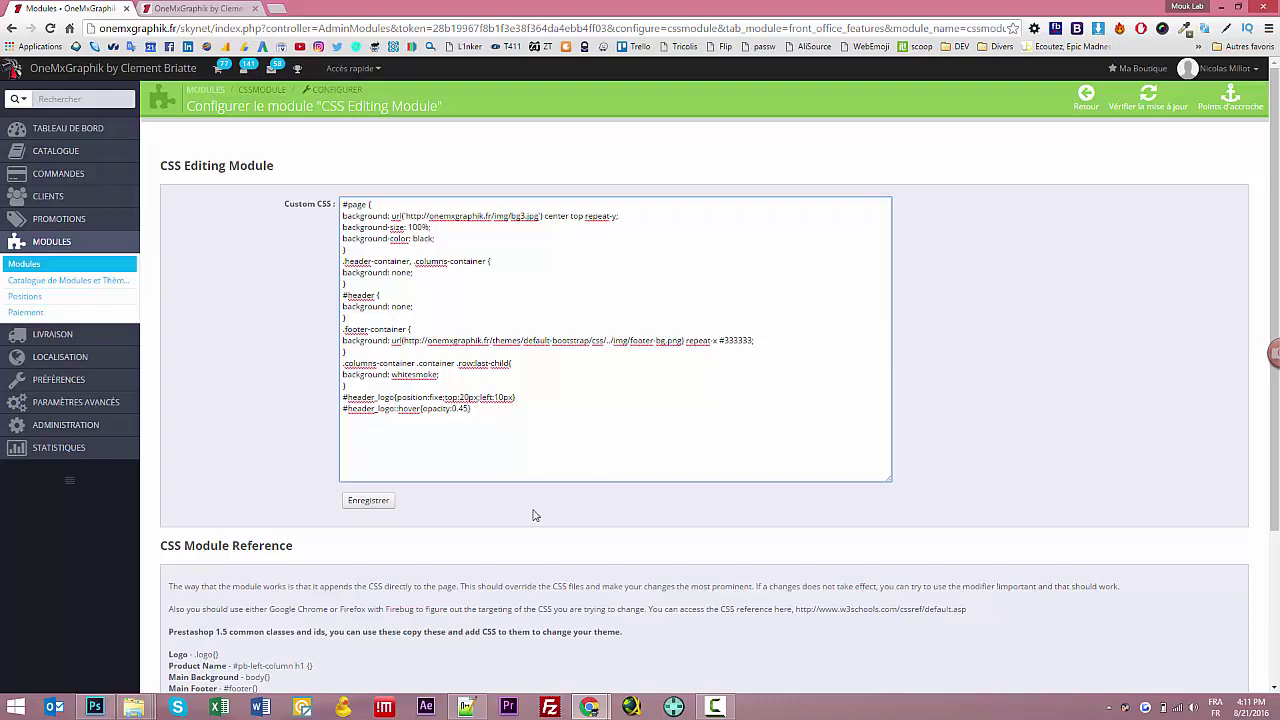
{"action": "left_click", "coordinate": [370, 502]}
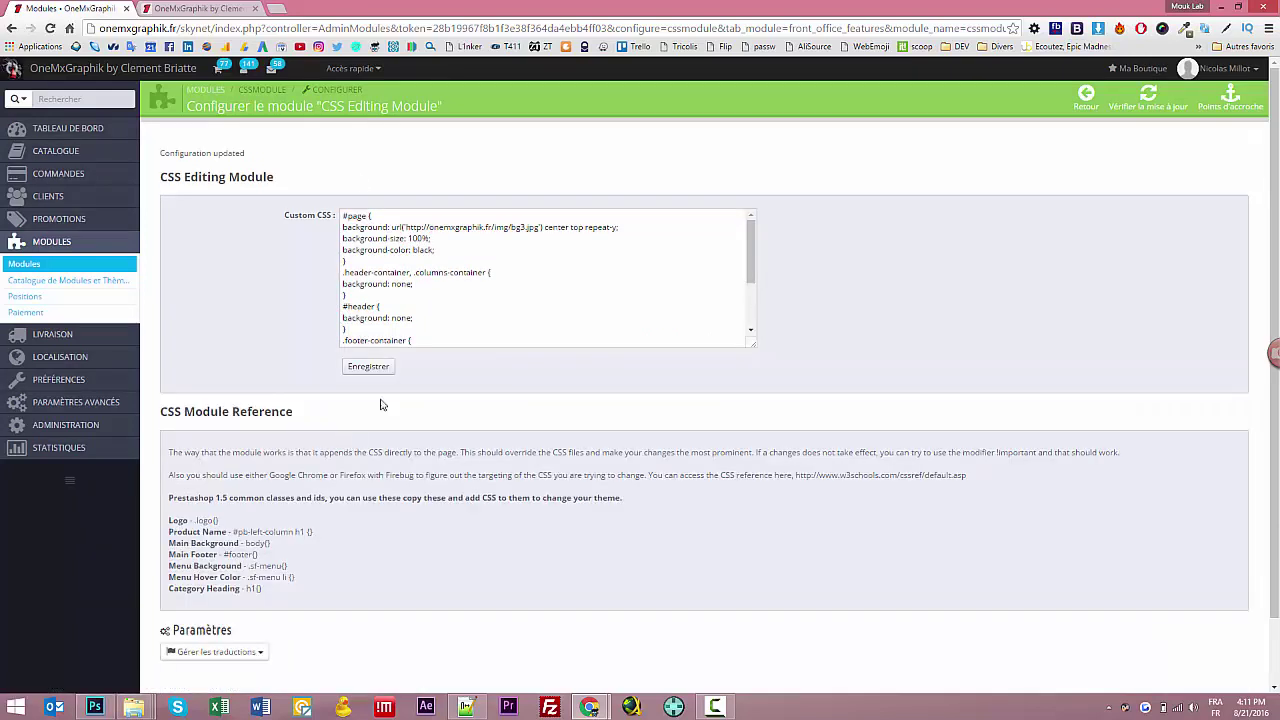
Step: Open the back office's Performances settings in a separate tab and clear the shop's cache
{"action": "left_click", "coordinate": [200, 8]}
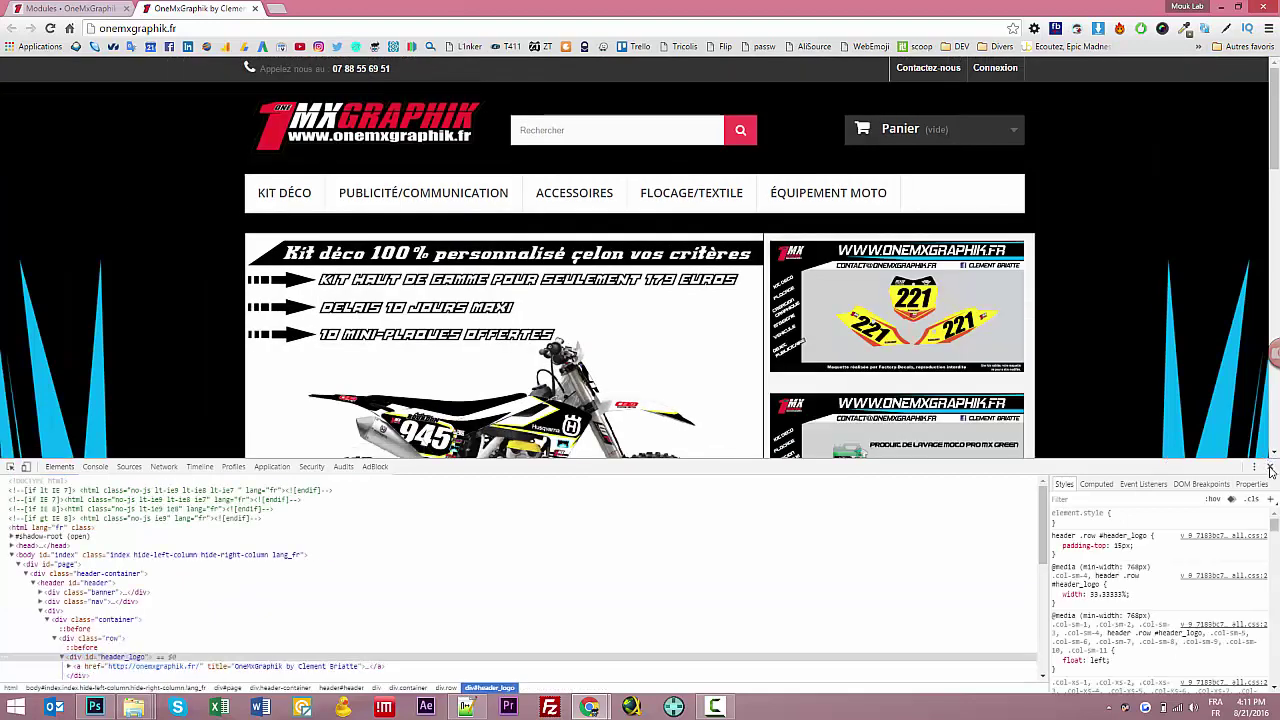
{"action": "left_click", "coordinate": [88, 7]}
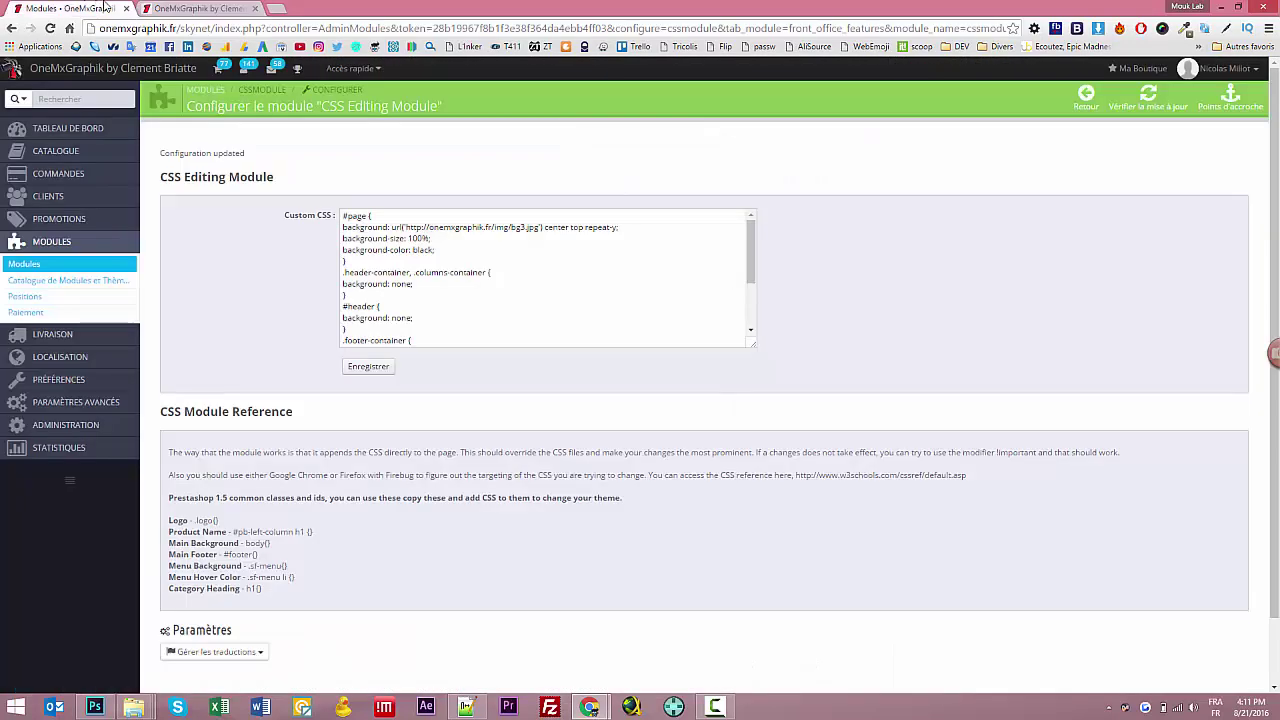
{"action": "left_click", "coordinate": [197, 9]}
{"action": "left_click", "coordinate": [90, 7]}
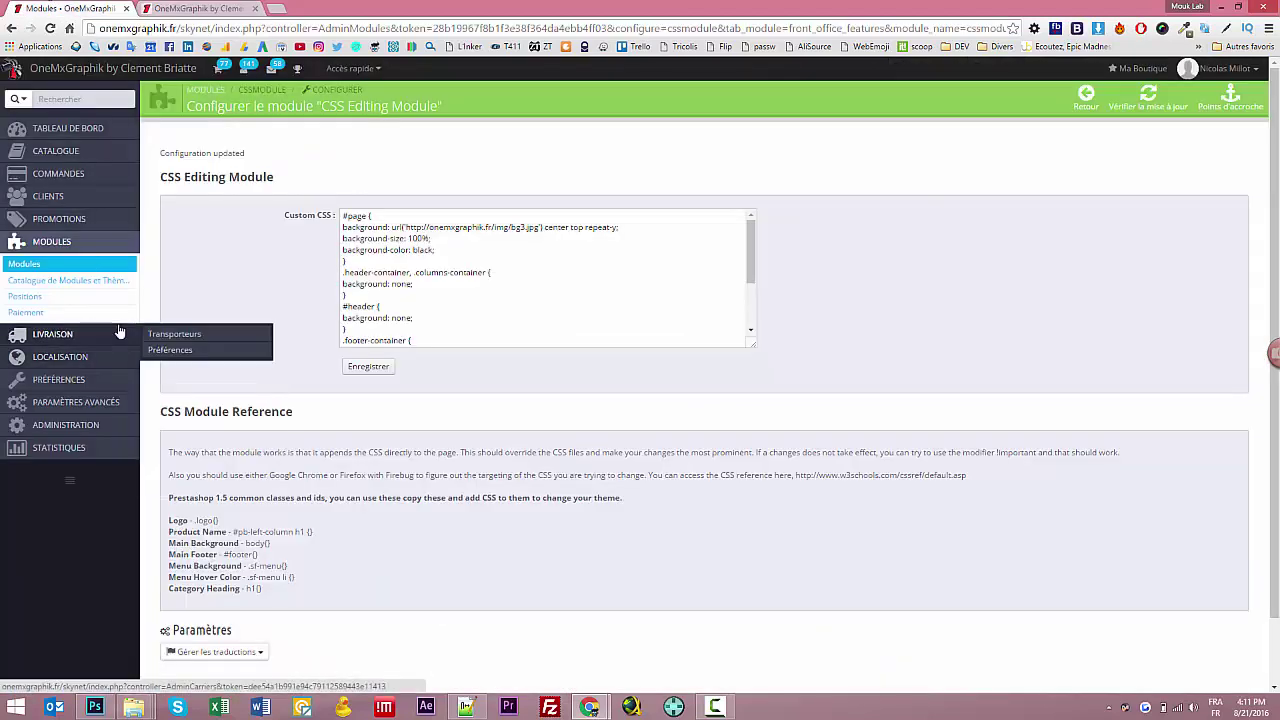
{"action": "mouse_move", "coordinate": [90, 413]}
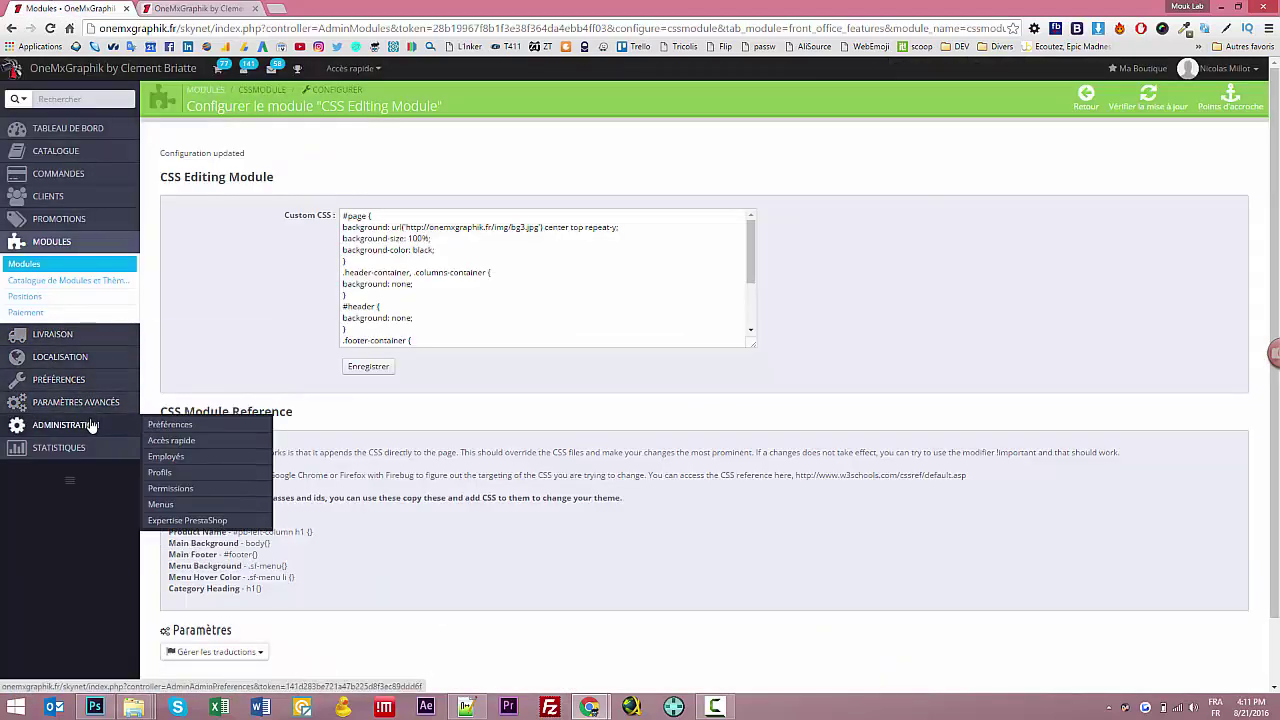
{"action": "mouse_move", "coordinate": [64, 366]}
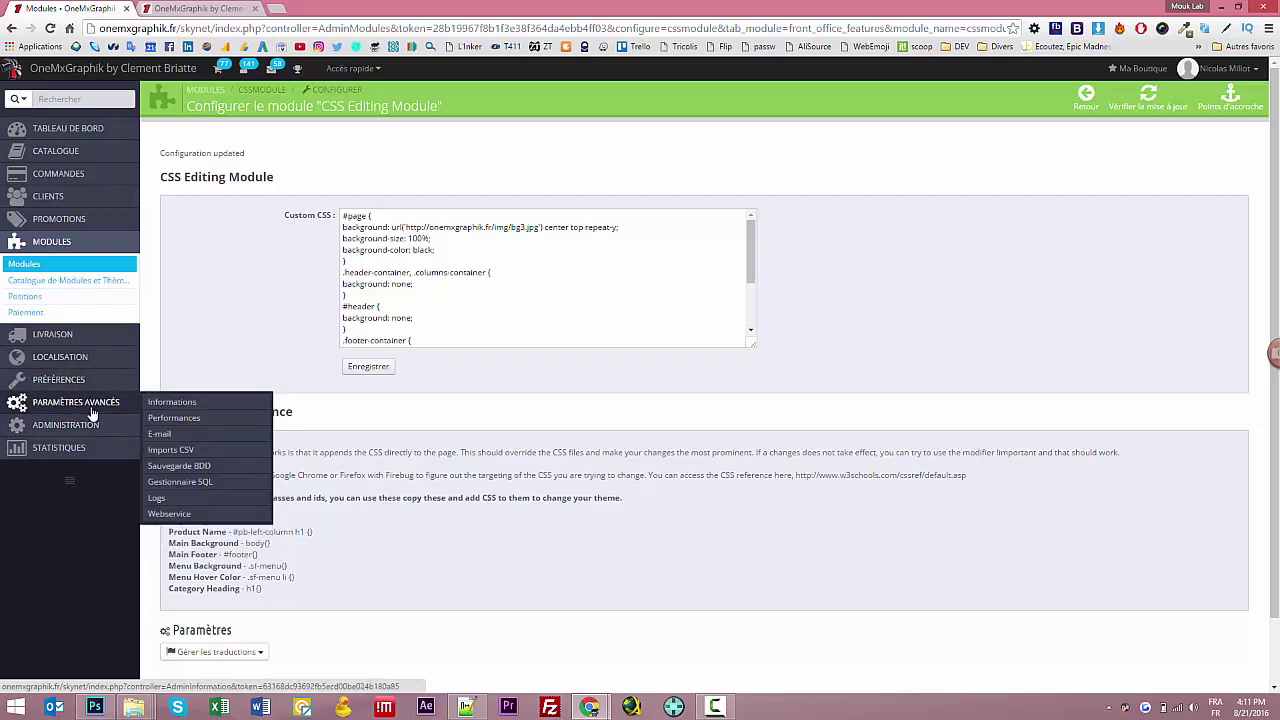
{"action": "middle_click", "coordinate": [174, 417]}
{"action": "left_click", "coordinate": [322, 8]}
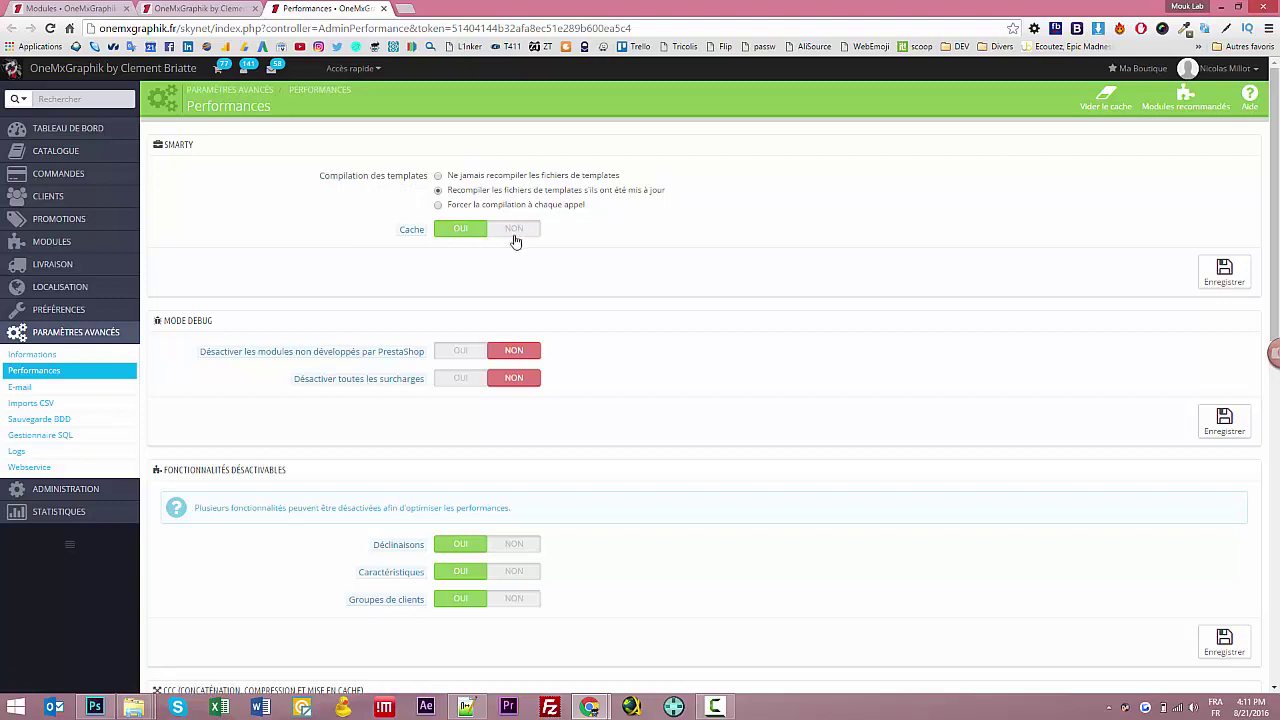
{"action": "left_click", "coordinate": [1102, 104]}
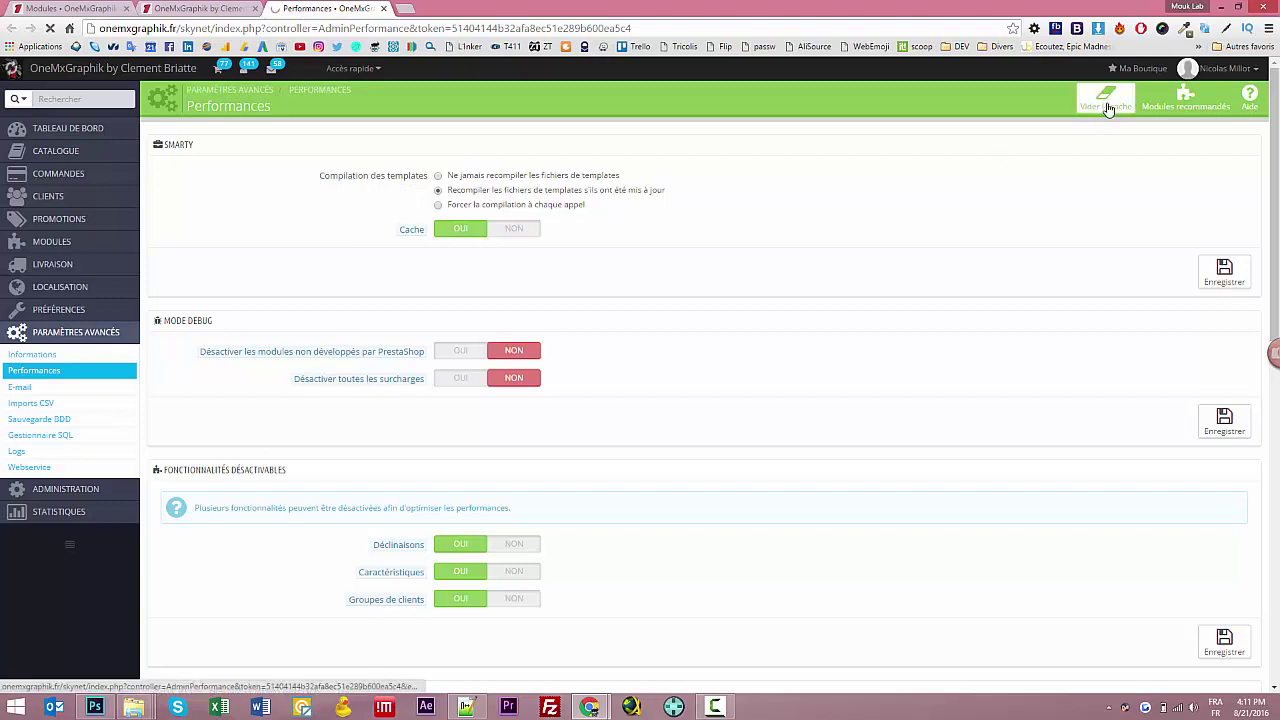
Step: Reload the storefront and check how the logo is positioned while the page moves
{"action": "left_click", "coordinate": [184, 6]}
{"action": "left_click", "coordinate": [97, 322]}
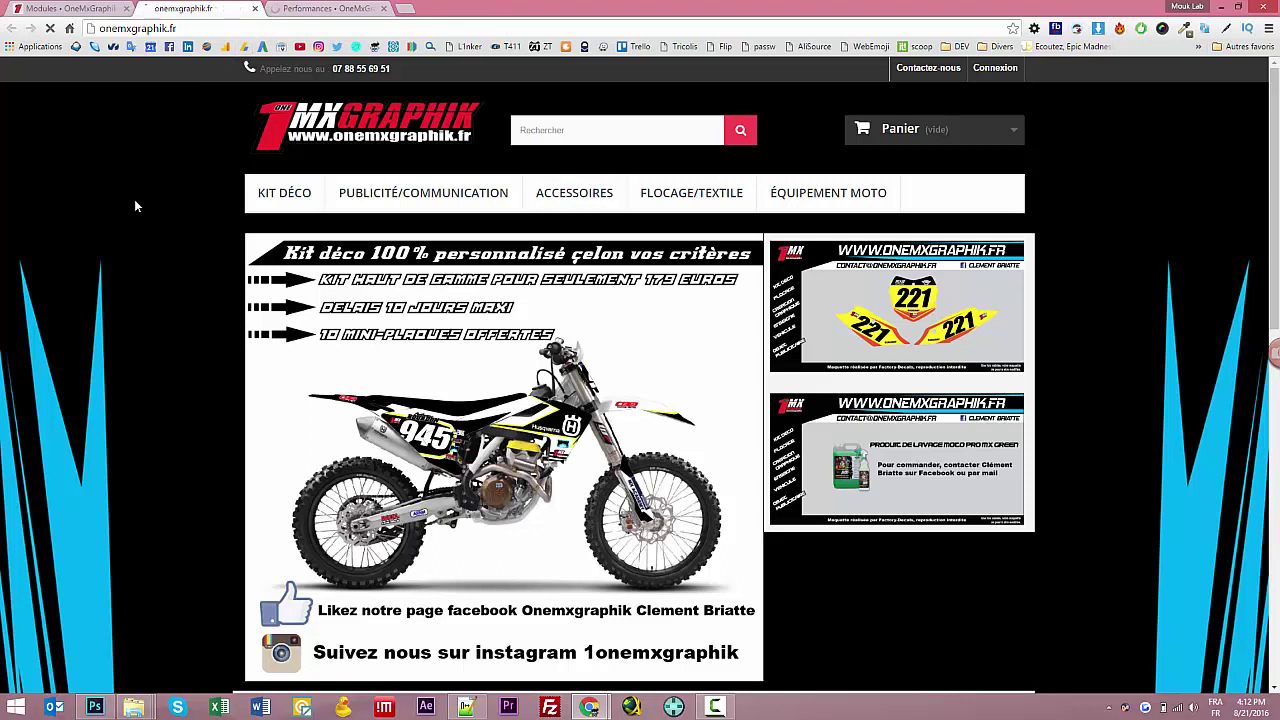
{"action": "key", "text": "F5"}
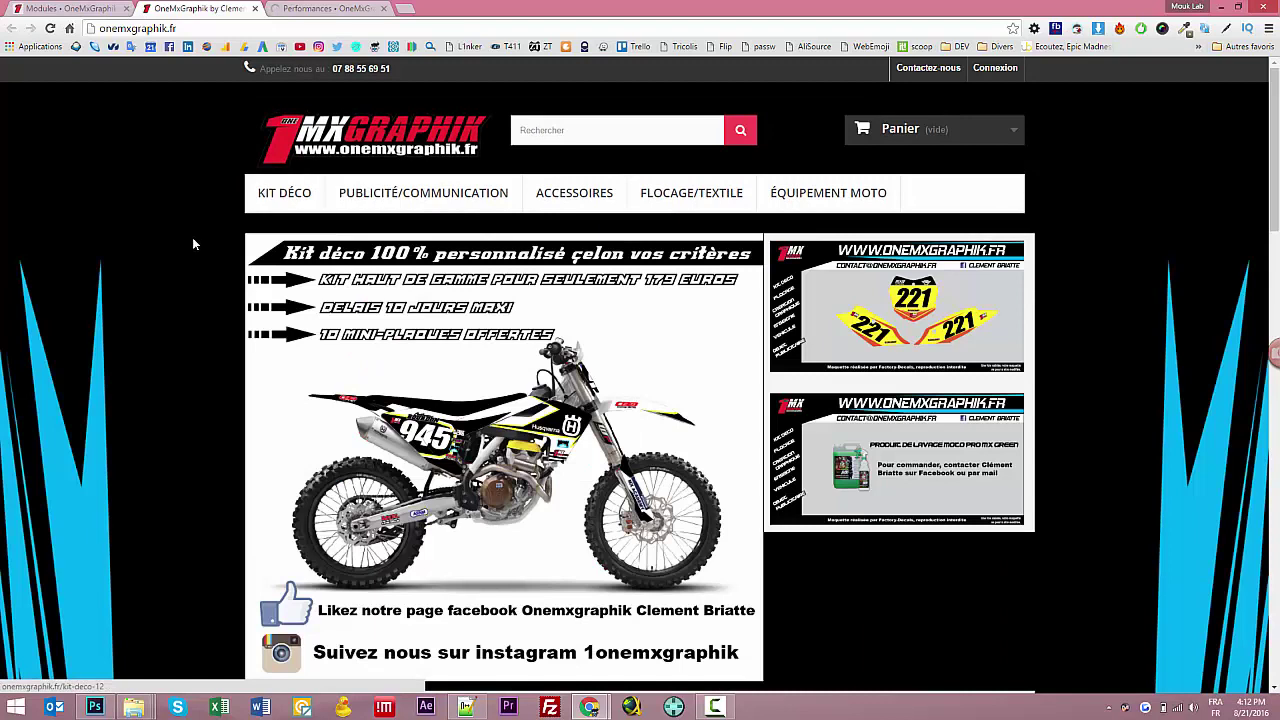
{"action": "scroll", "coordinate": [152, 240], "scroll_direction": "down", "scroll_amount": 2}
{"action": "scroll", "coordinate": [152, 240], "scroll_direction": "up", "scroll_amount": 2}
Step: Inspect the storefront logo and examine the styles applied to its header_logo container
{"action": "right_click", "coordinate": [336, 121]}
{"action": "left_click", "coordinate": [365, 343]}
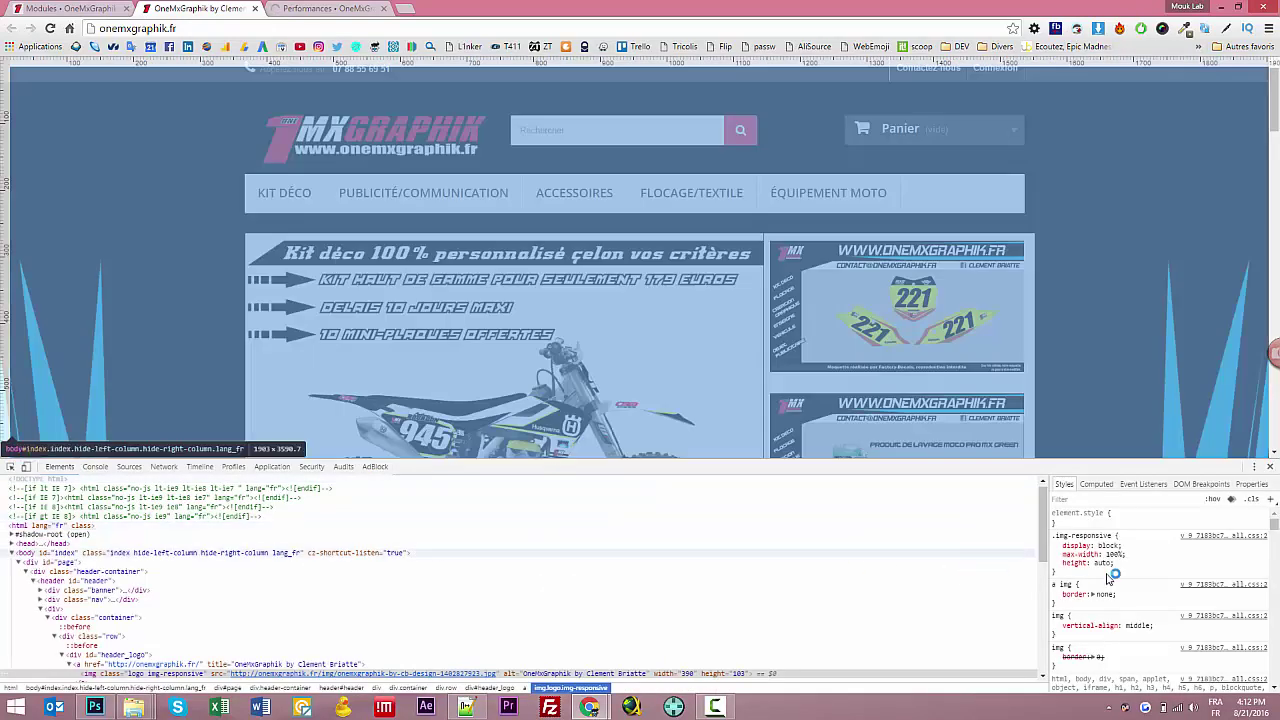
{"action": "scroll", "coordinate": [334, 523], "scroll_direction": "down", "scroll_amount": 2}
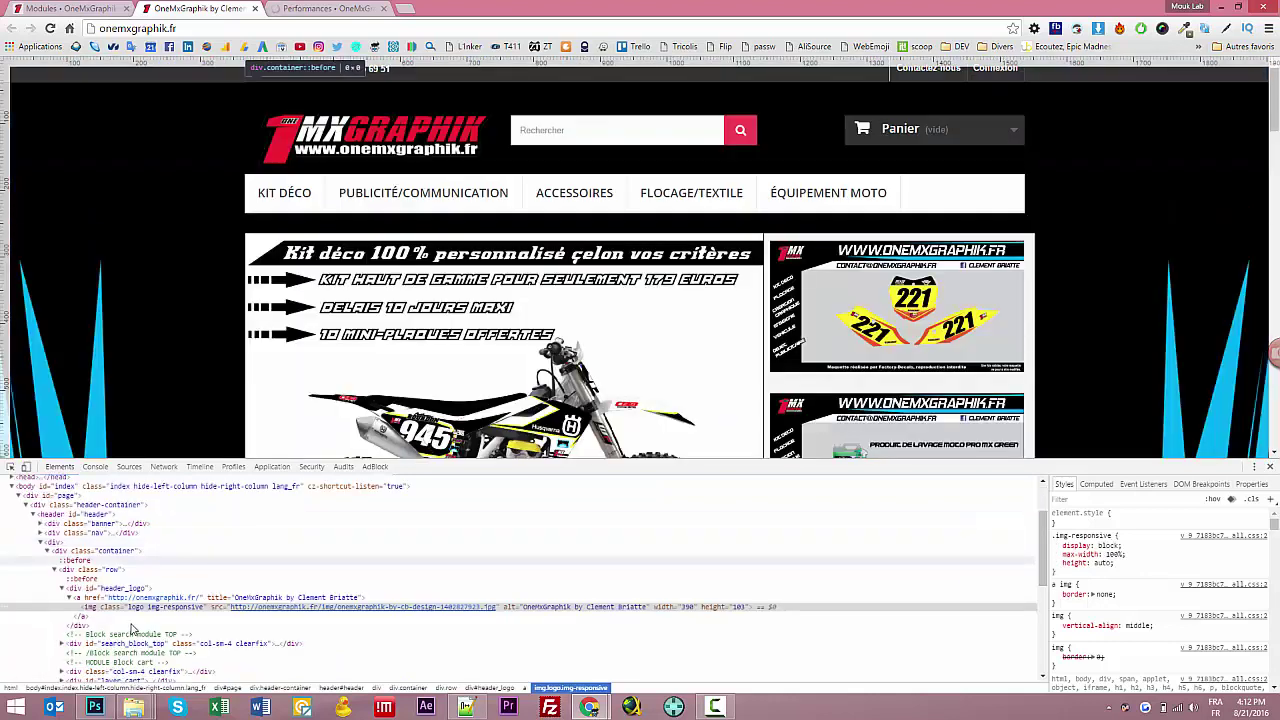
{"action": "left_click", "coordinate": [84, 592]}
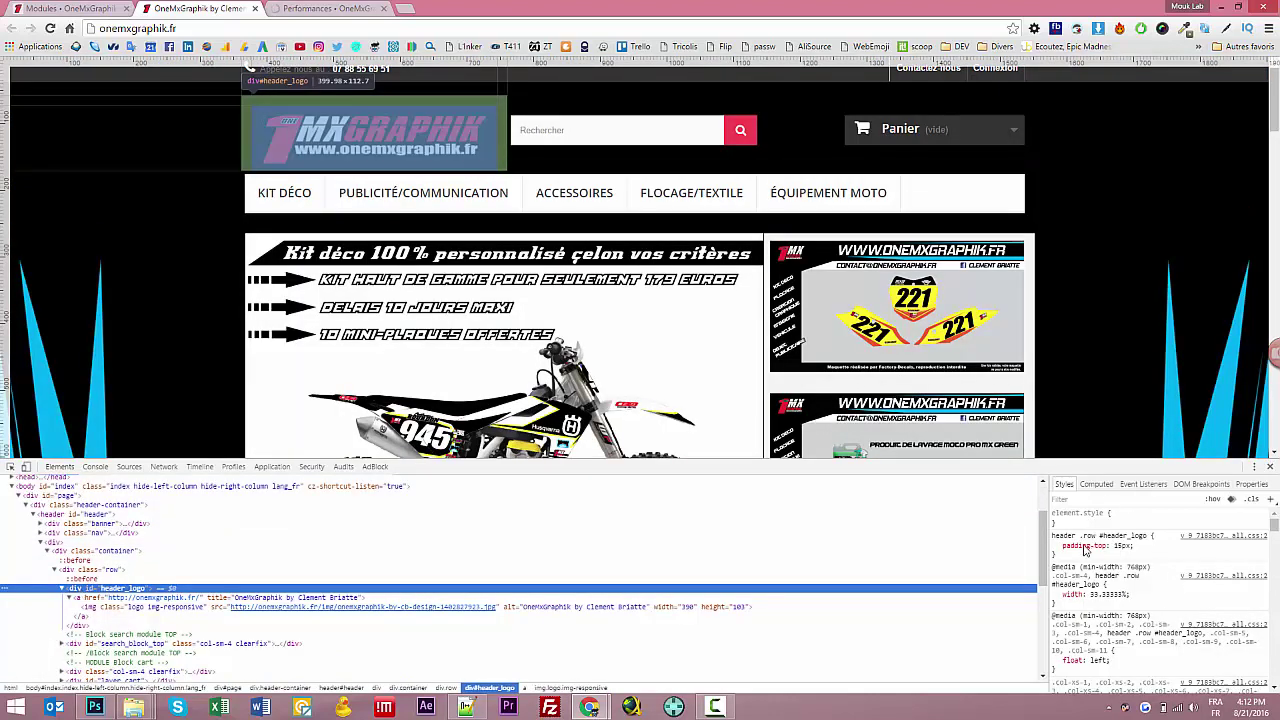
{"action": "scroll", "coordinate": [1100, 600], "scroll_direction": "down", "scroll_amount": 3}
{"action": "scroll", "coordinate": [1105, 635], "scroll_direction": "up", "scroll_amount": 5}
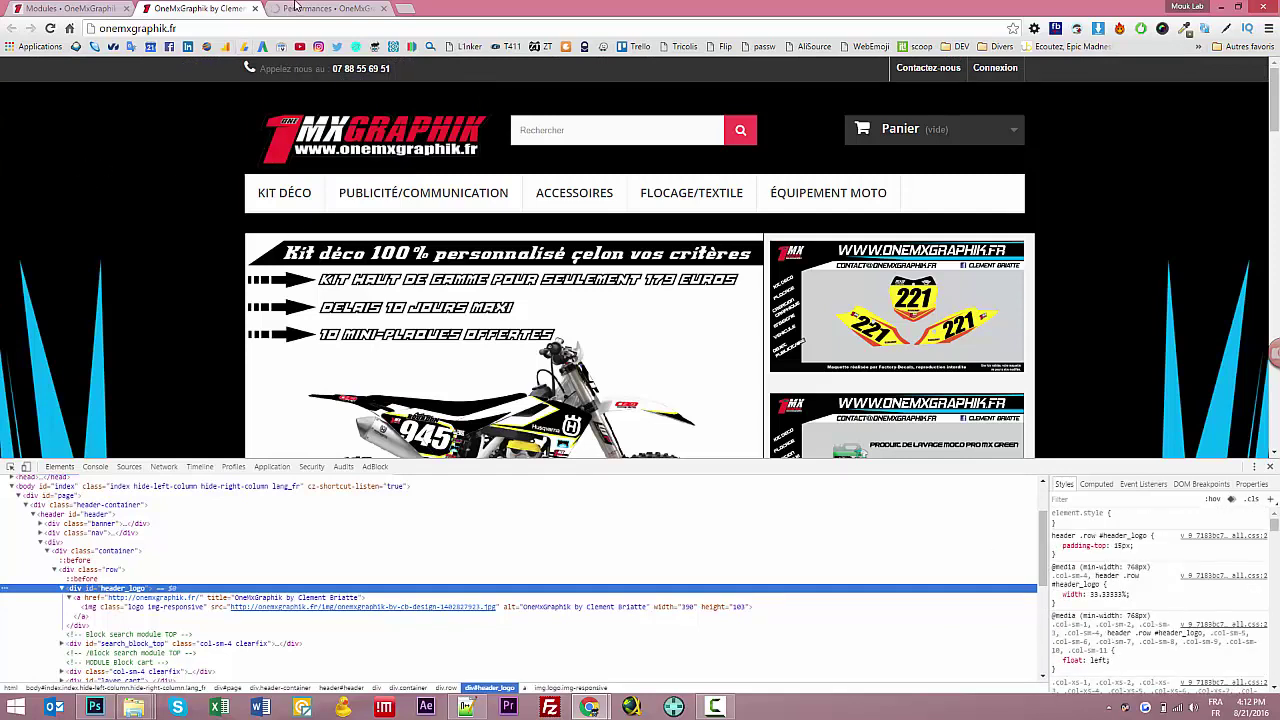
Step: Check the progress of the cache clearing, then close the inspector and reload the storefront
{"action": "left_click", "coordinate": [298, 8]}
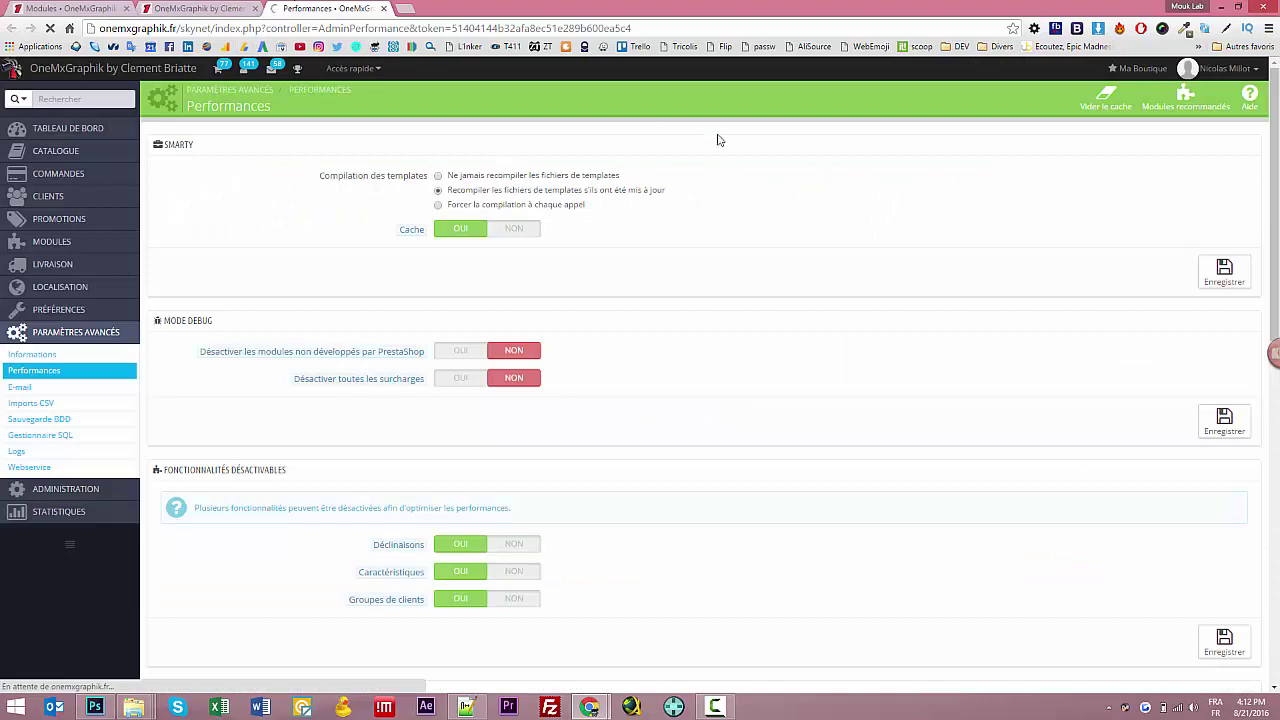
{"action": "left_click", "coordinate": [184, 8]}
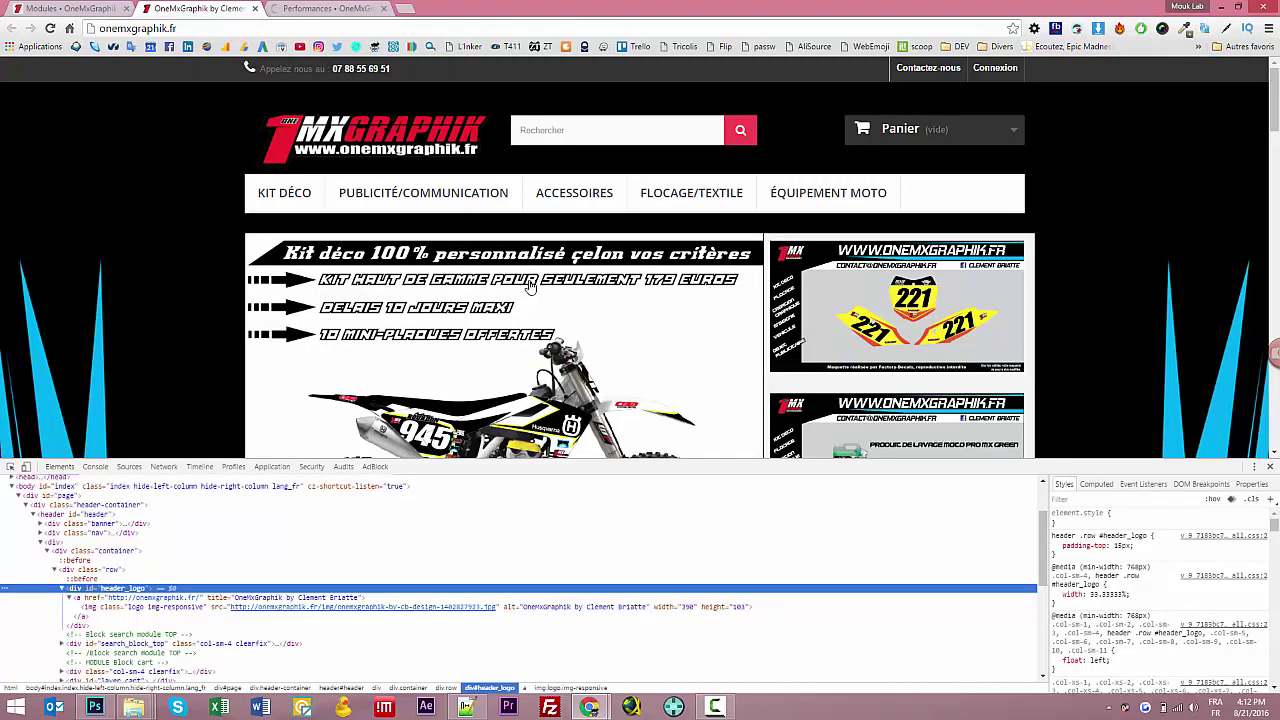
{"action": "key", "text": "F12"}
{"action": "key", "text": "ctrl+l"}
{"action": "key", "text": "Return"}
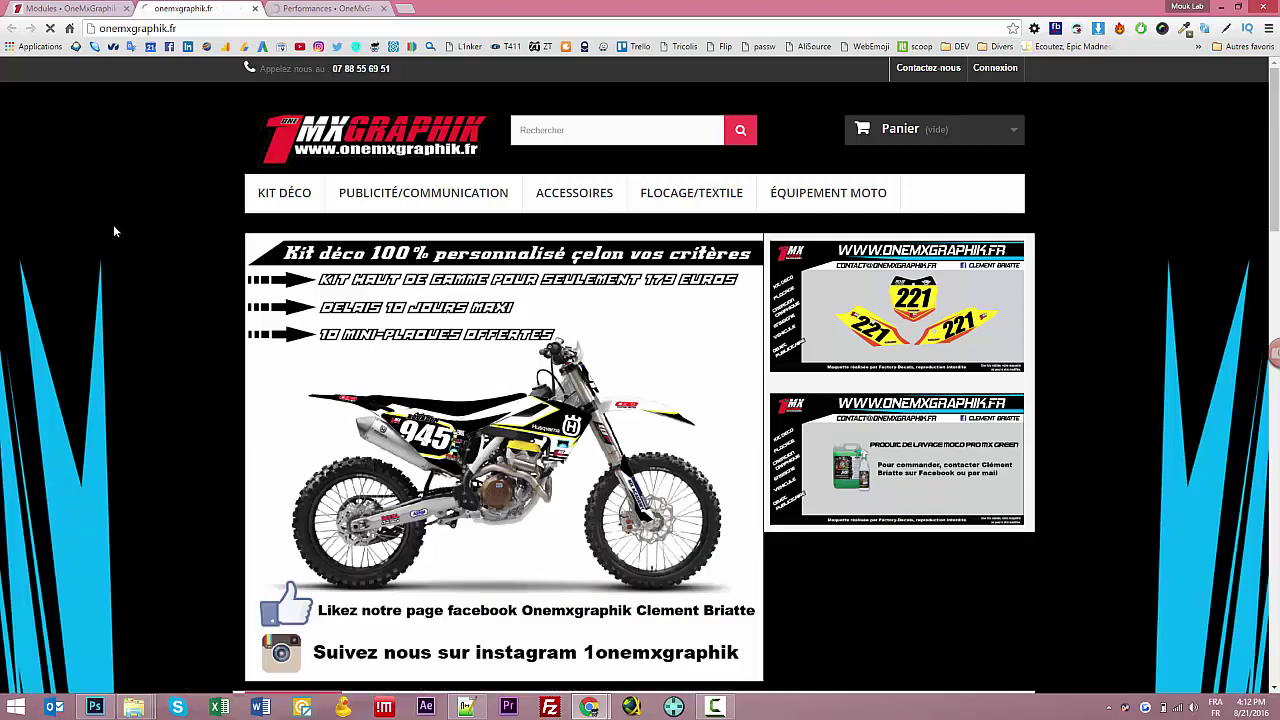
Step: Review the two #header_logo rules at the end of the CSS Editing Module's custom CSS
{"action": "left_click", "coordinate": [70, 8]}
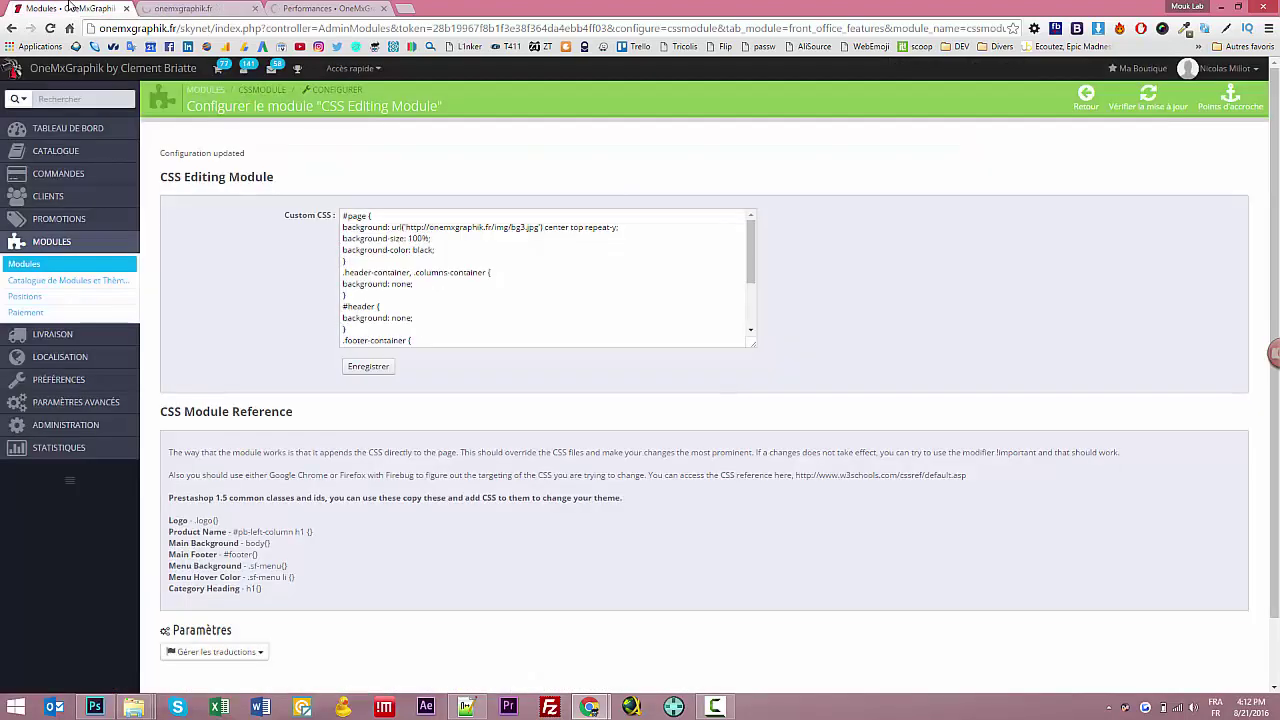
{"action": "scroll", "coordinate": [385, 314], "scroll_direction": "down", "scroll_amount": 6}
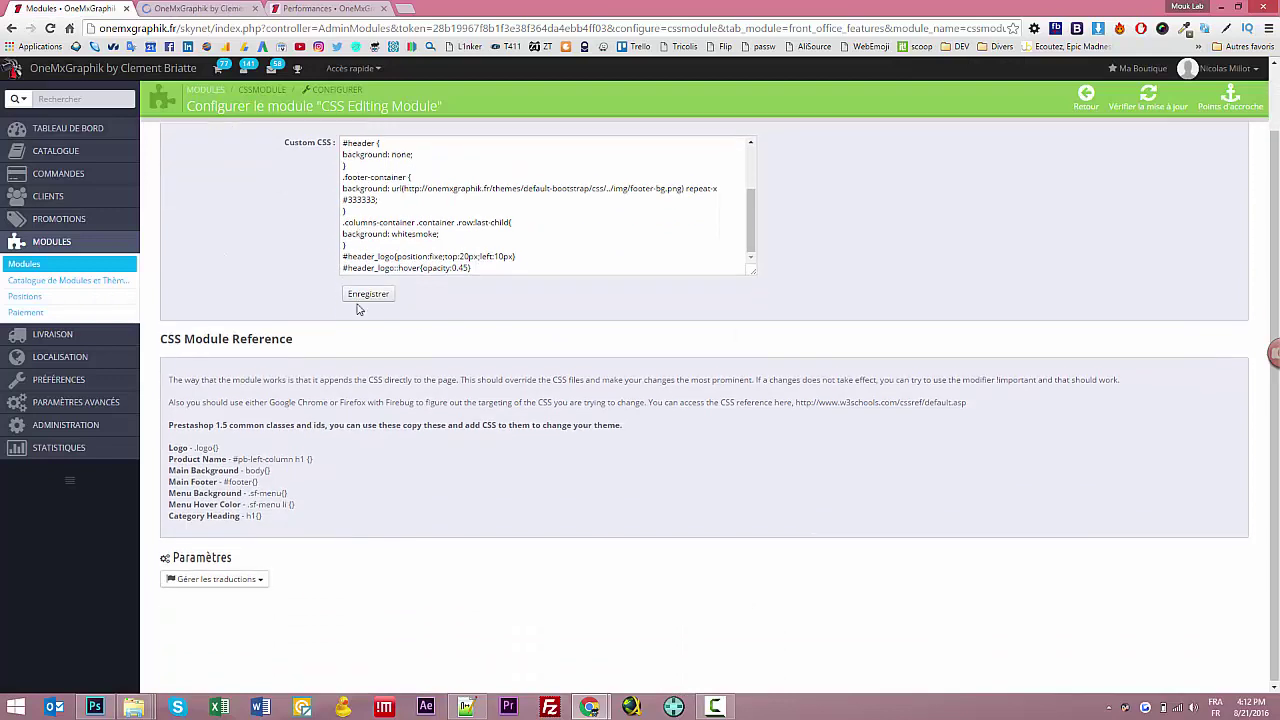
{"action": "left_click_drag", "start_coordinate": [343, 255], "coordinate": [528, 287]}
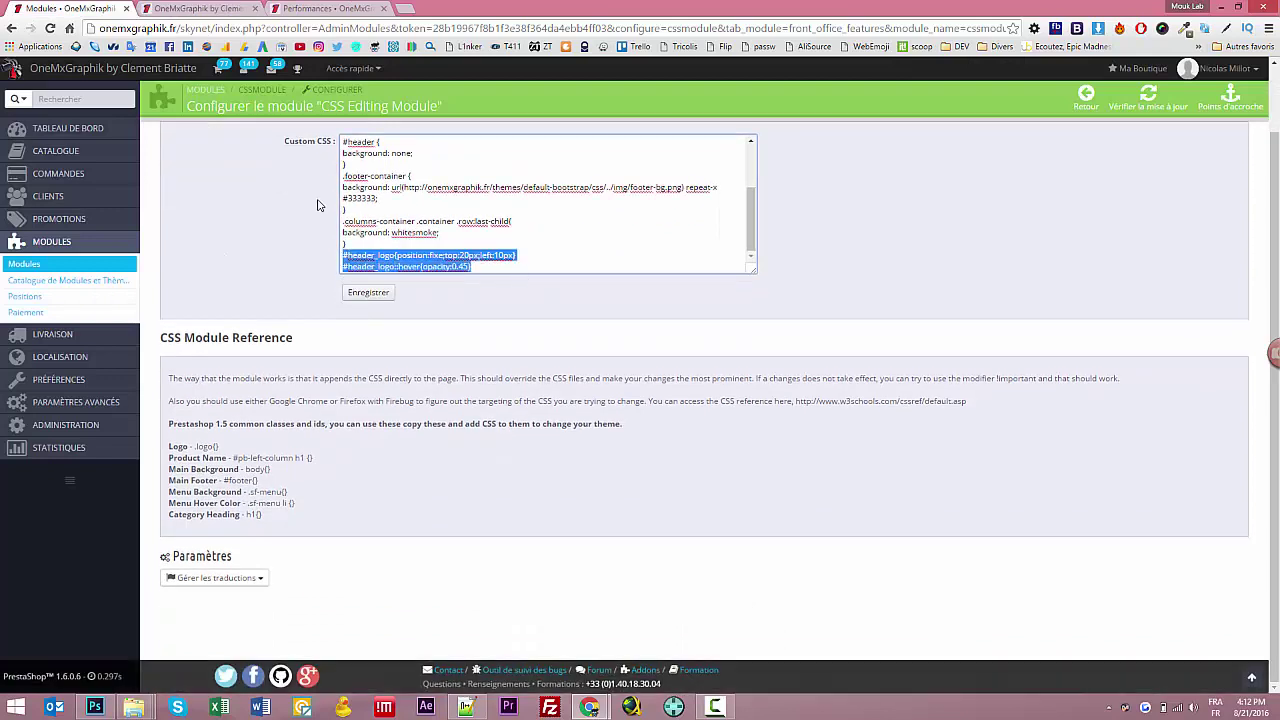
Step: Check the Performances page once more and reload the storefront
{"action": "left_click", "coordinate": [222, 8]}
{"action": "left_click", "coordinate": [322, 8]}
{"action": "left_click", "coordinate": [210, 8]}
{"action": "left_click", "coordinate": [49, 28]}
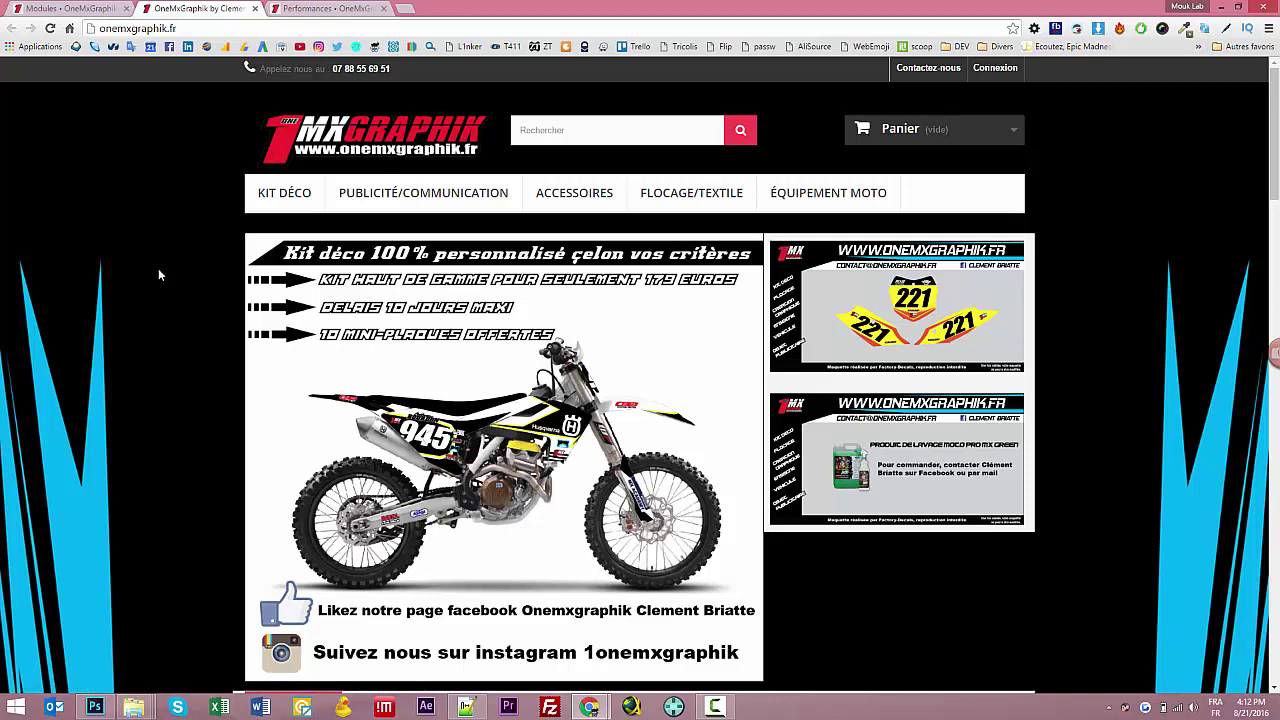
Step: Inspect the storefront logo and select its header_logo container in the page's element tree
{"action": "key", "text": "F12"}
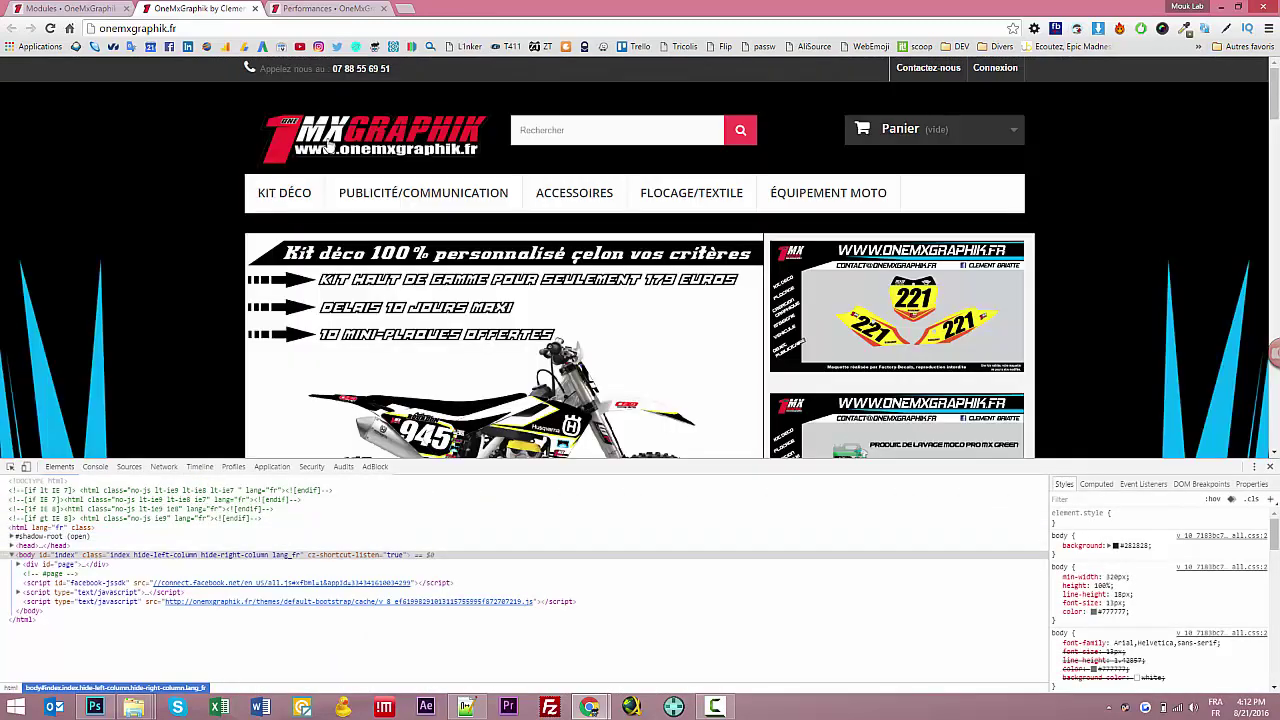
{"action": "right_click", "coordinate": [328, 142]}
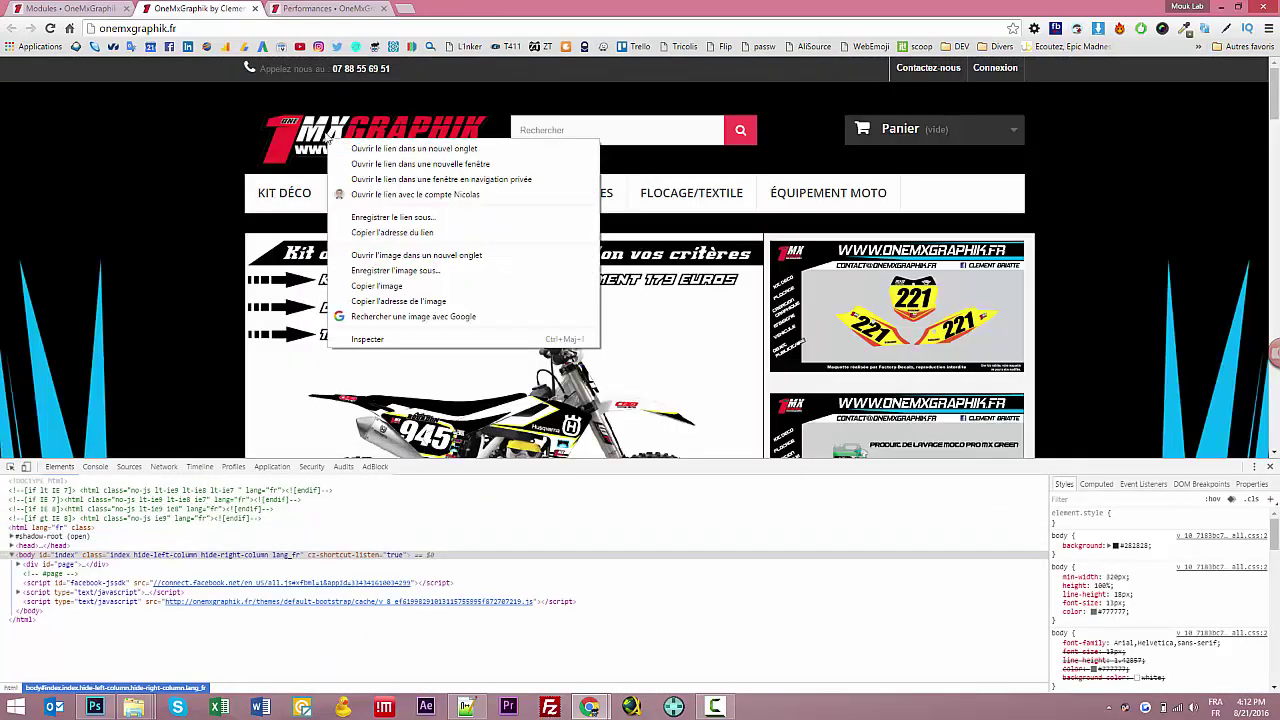
{"action": "left_click", "coordinate": [367, 339]}
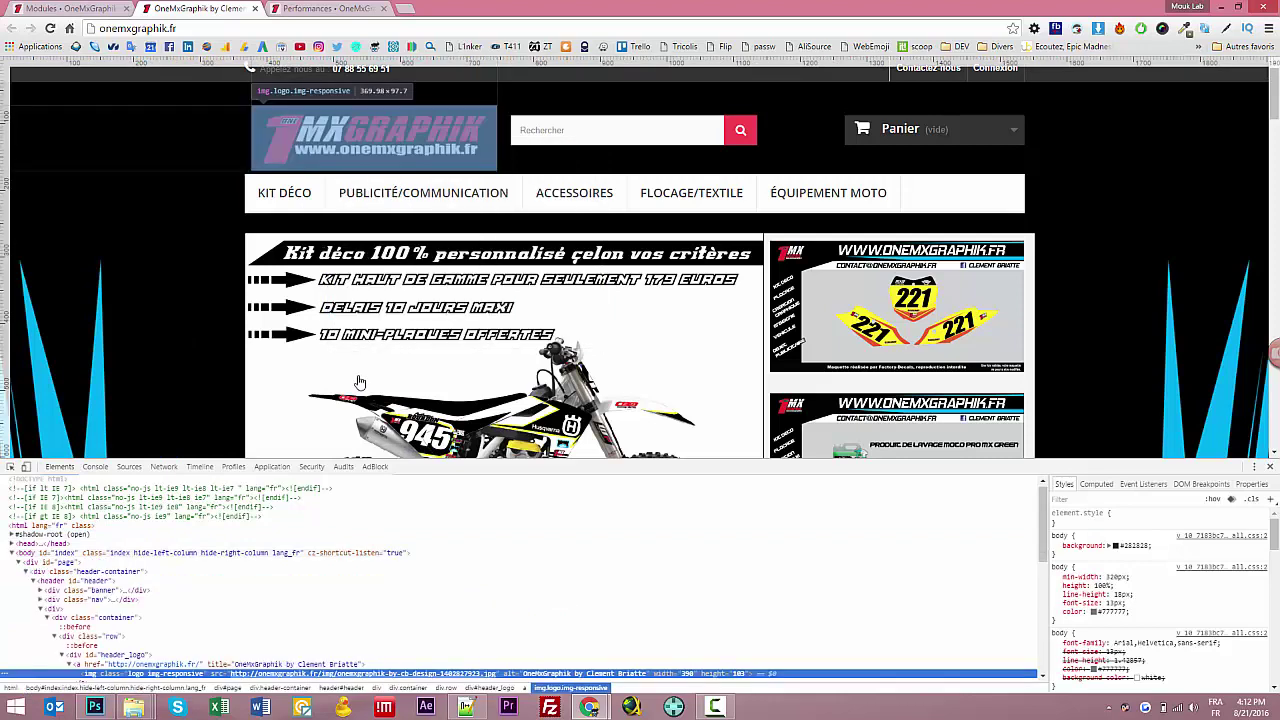
{"action": "left_click", "coordinate": [117, 656]}
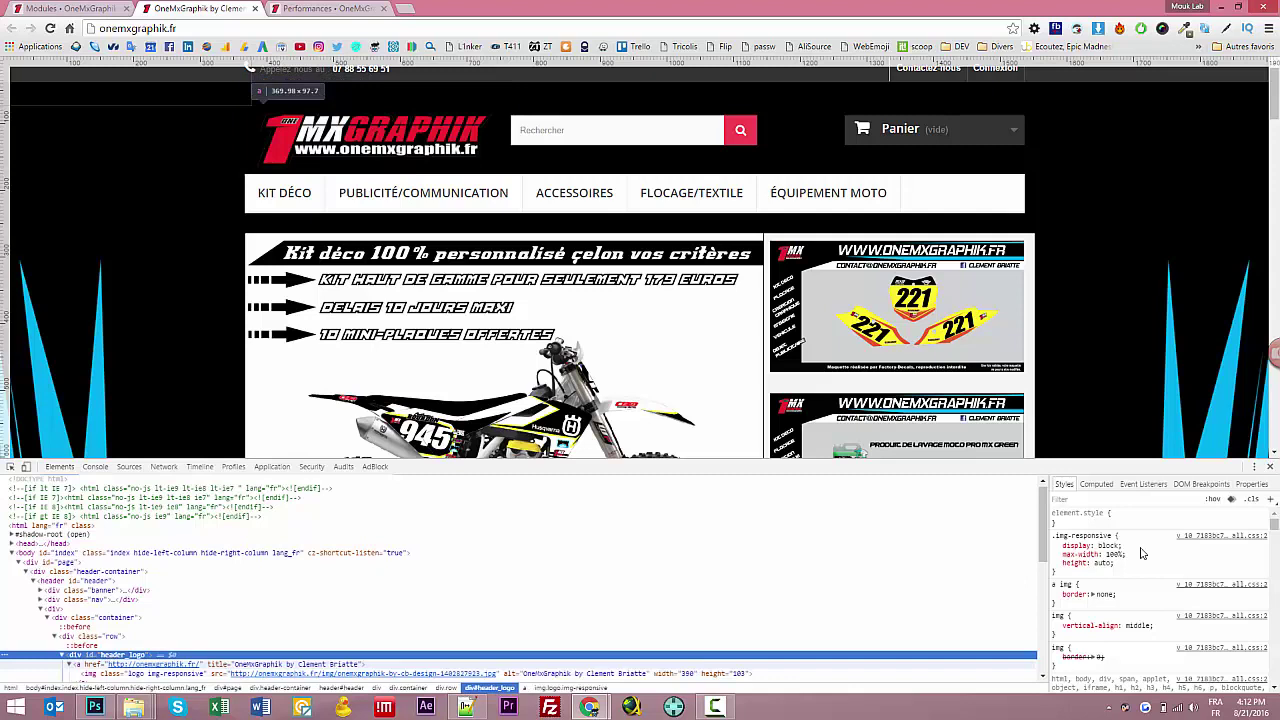
Step: Examine the #header_logo rule among the container's styles and toggle the column rule's position: relative declaration off and on
{"action": "scroll", "coordinate": [1147, 556], "scroll_direction": "down", "scroll_amount": 5}
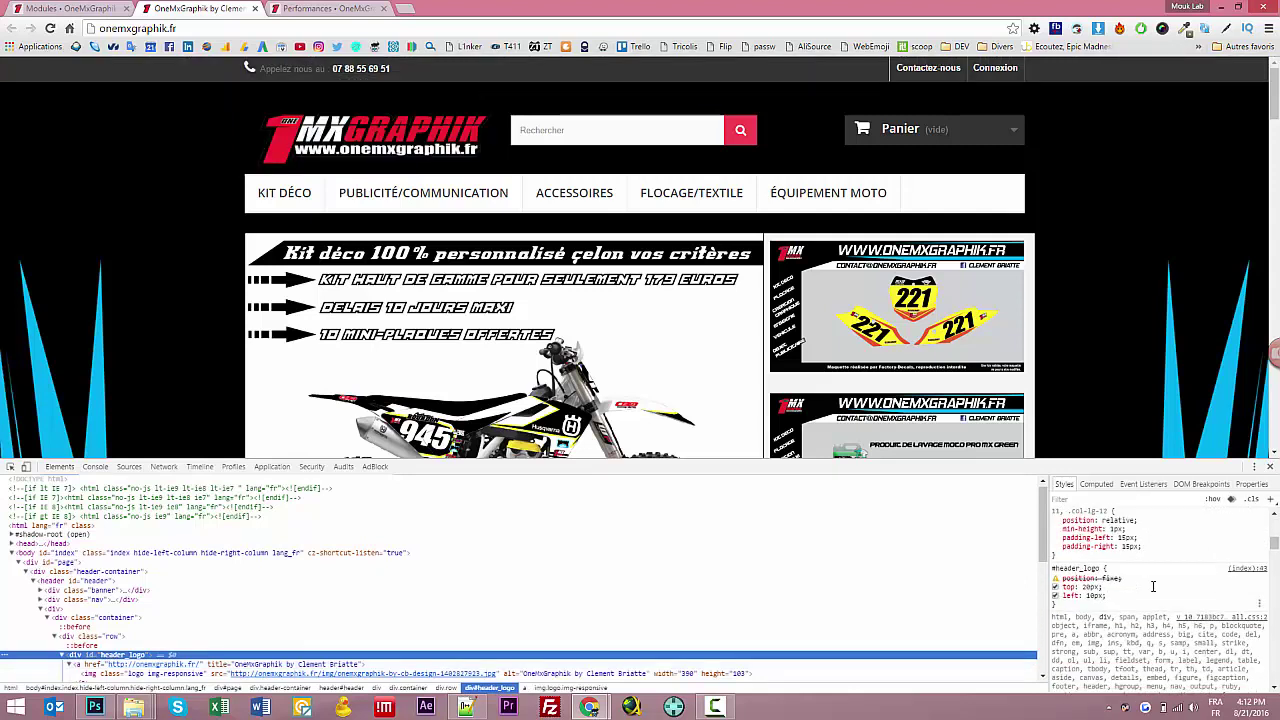
{"action": "scroll", "coordinate": [1153, 586], "scroll_direction": "down", "scroll_amount": 5}
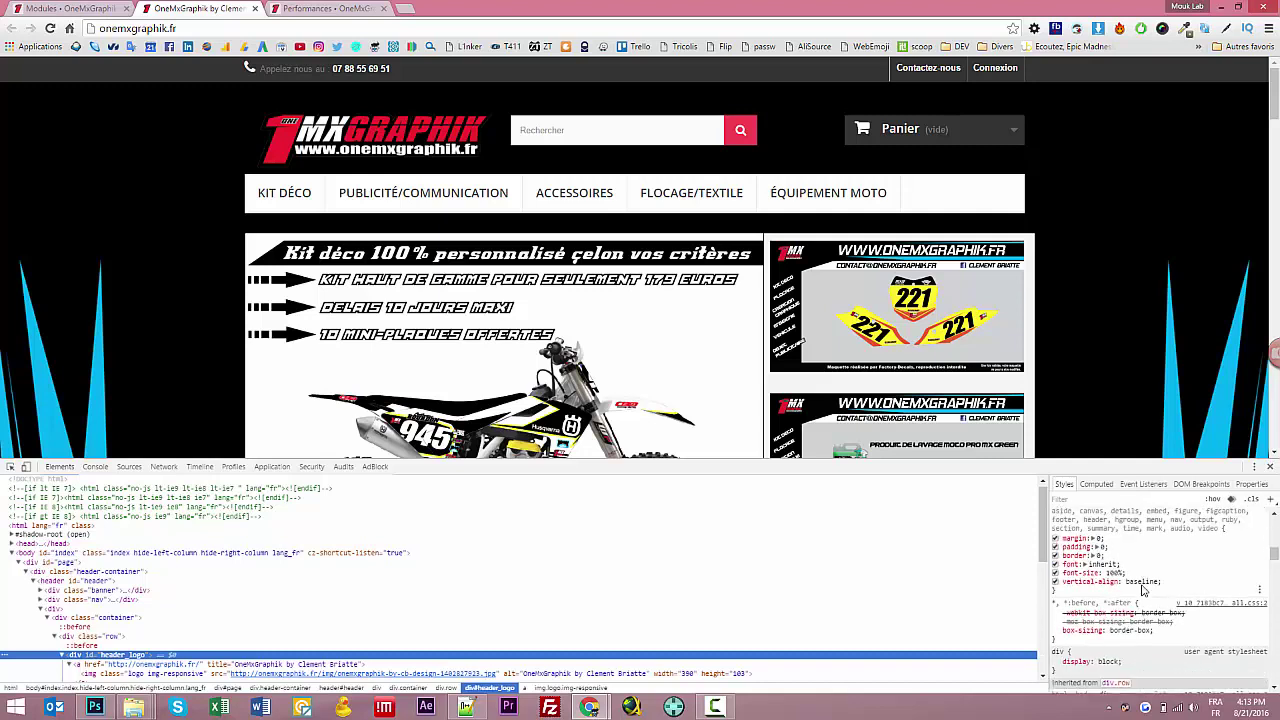
{"action": "scroll", "coordinate": [1143, 590], "scroll_direction": "down", "scroll_amount": 5}
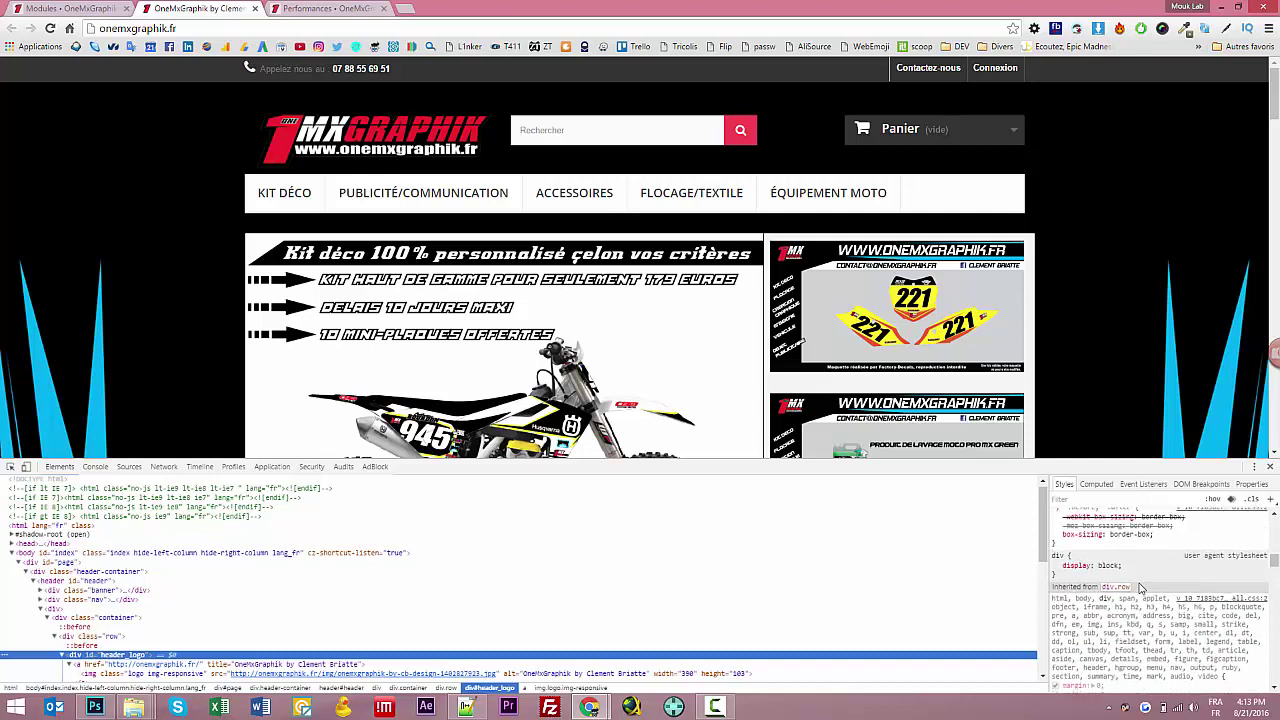
{"action": "scroll", "coordinate": [1140, 588], "scroll_direction": "up", "scroll_amount": 3}
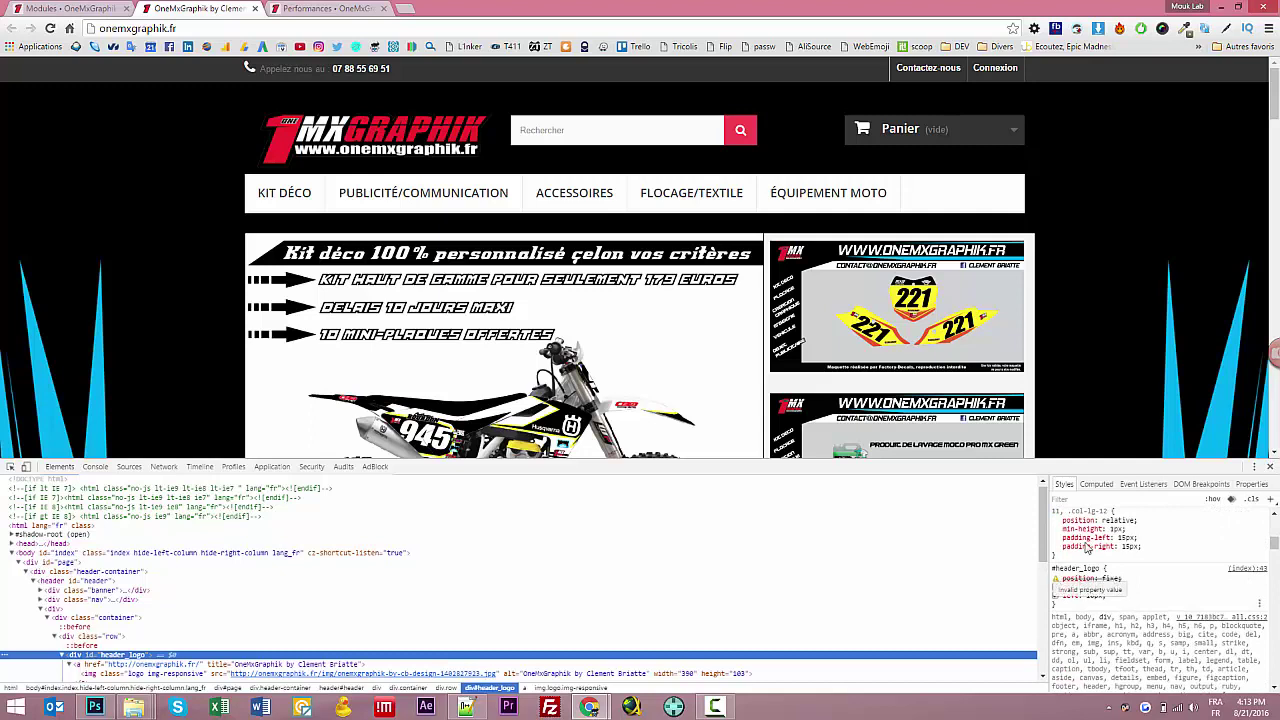
{"action": "left_click", "coordinate": [1056, 521]}
{"action": "left_click", "coordinate": [1056, 521]}
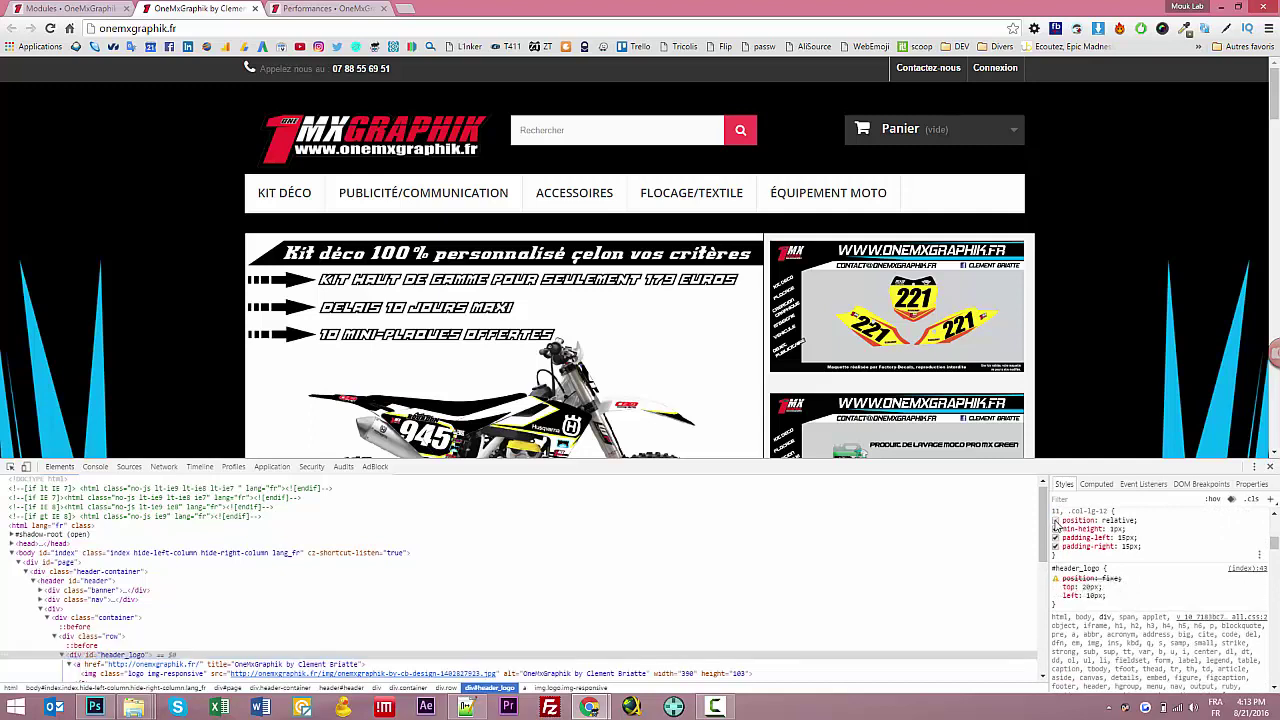